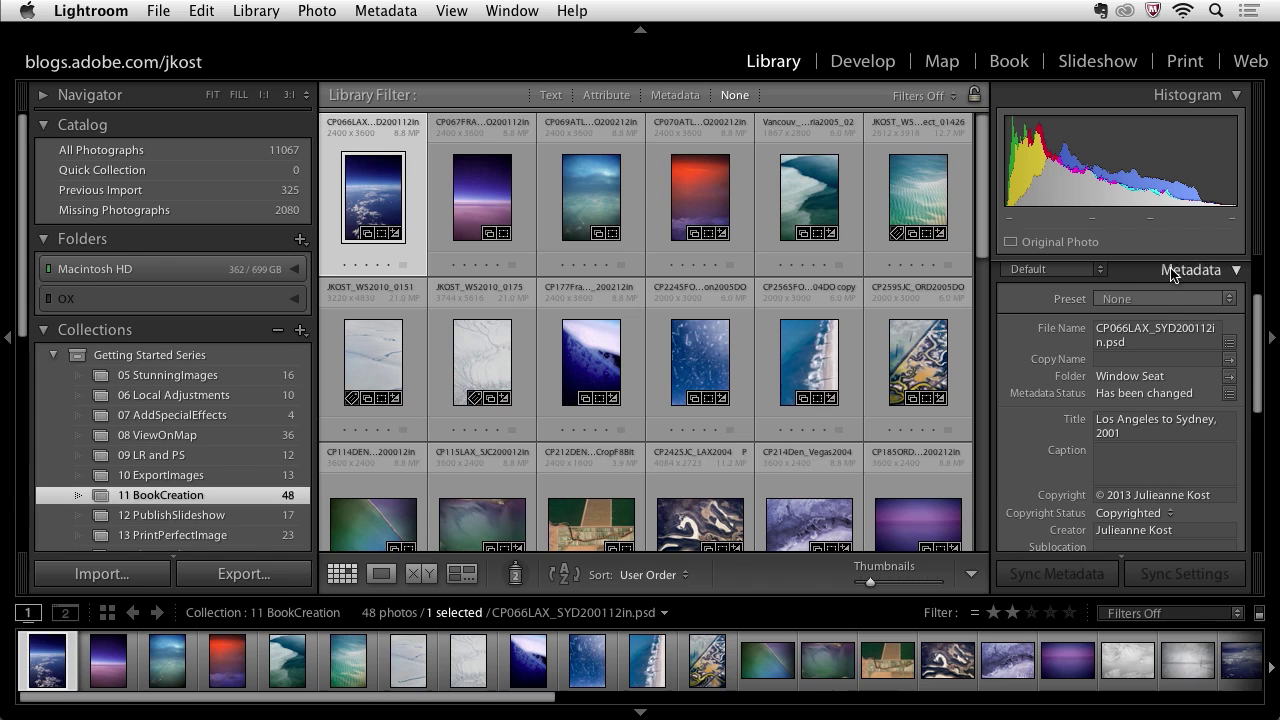
Switch to the Book module for the 11 BookCreation collection and clear all pages of the unsaved book
{"action": "left_click", "coordinate": [1010, 62]}
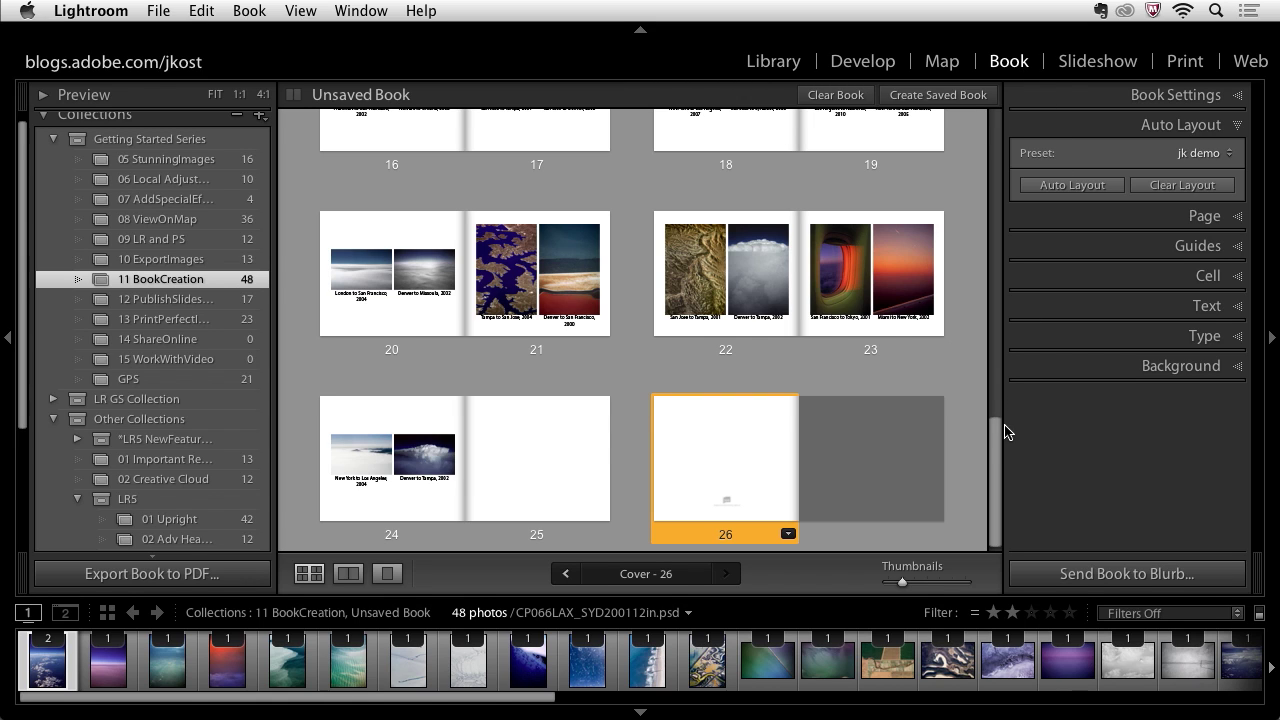
{"action": "left_click_drag", "start_coordinate": [998, 452], "coordinate": [996, 150]}
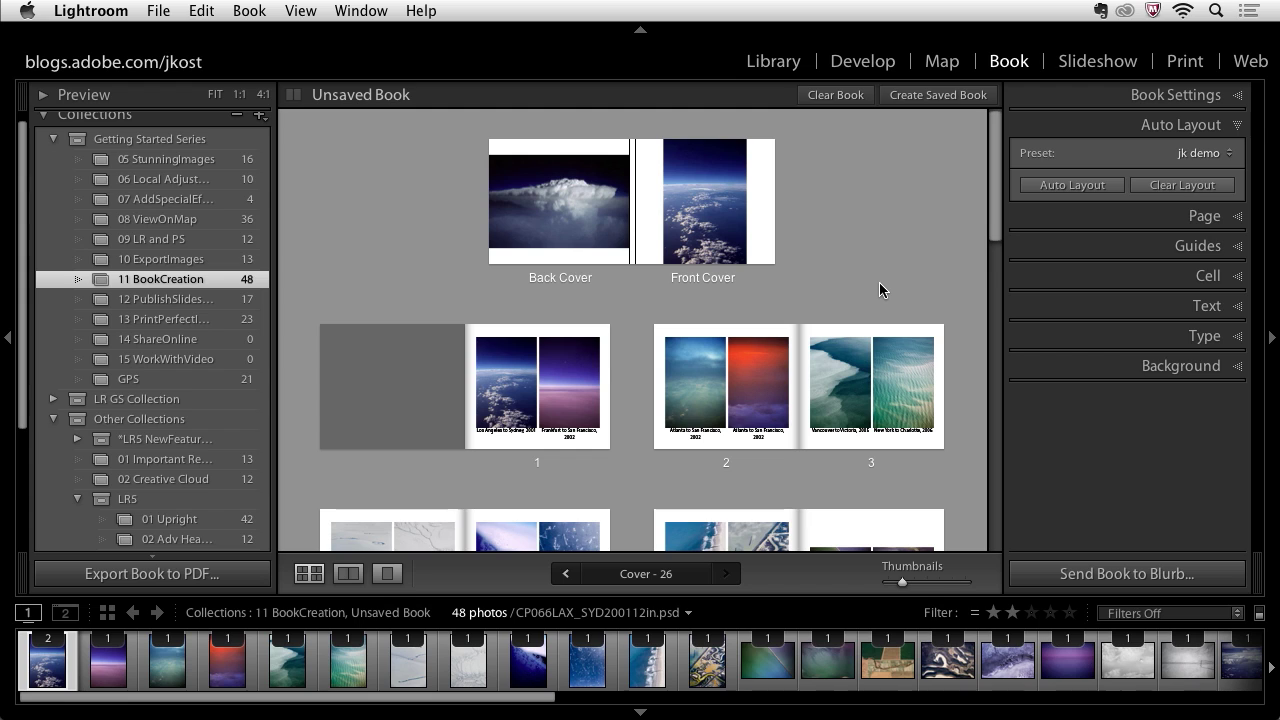
{"action": "left_click", "coordinate": [852, 98]}
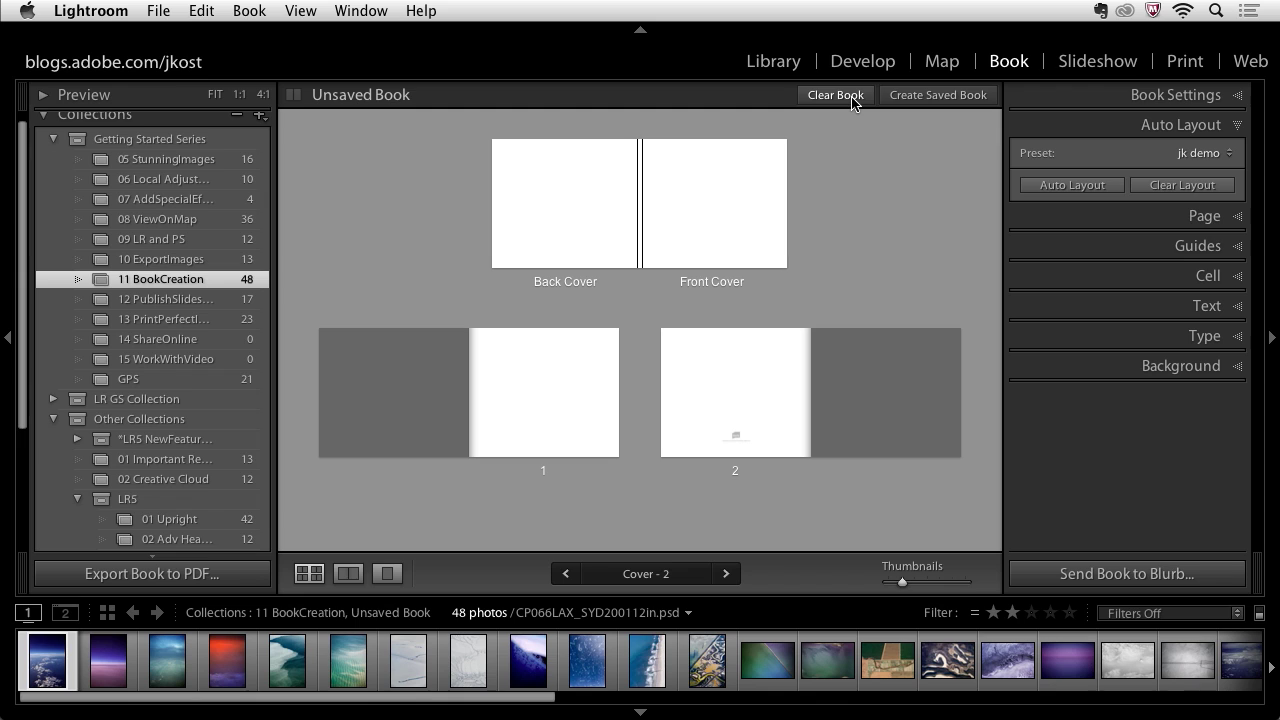
Configure the book as Blurb, Standard Landscape 10 x 8 in, with a Hardcover Image Wrap cover and ProLine Pearl Photo paper
{"action": "left_click", "coordinate": [1097, 98]}
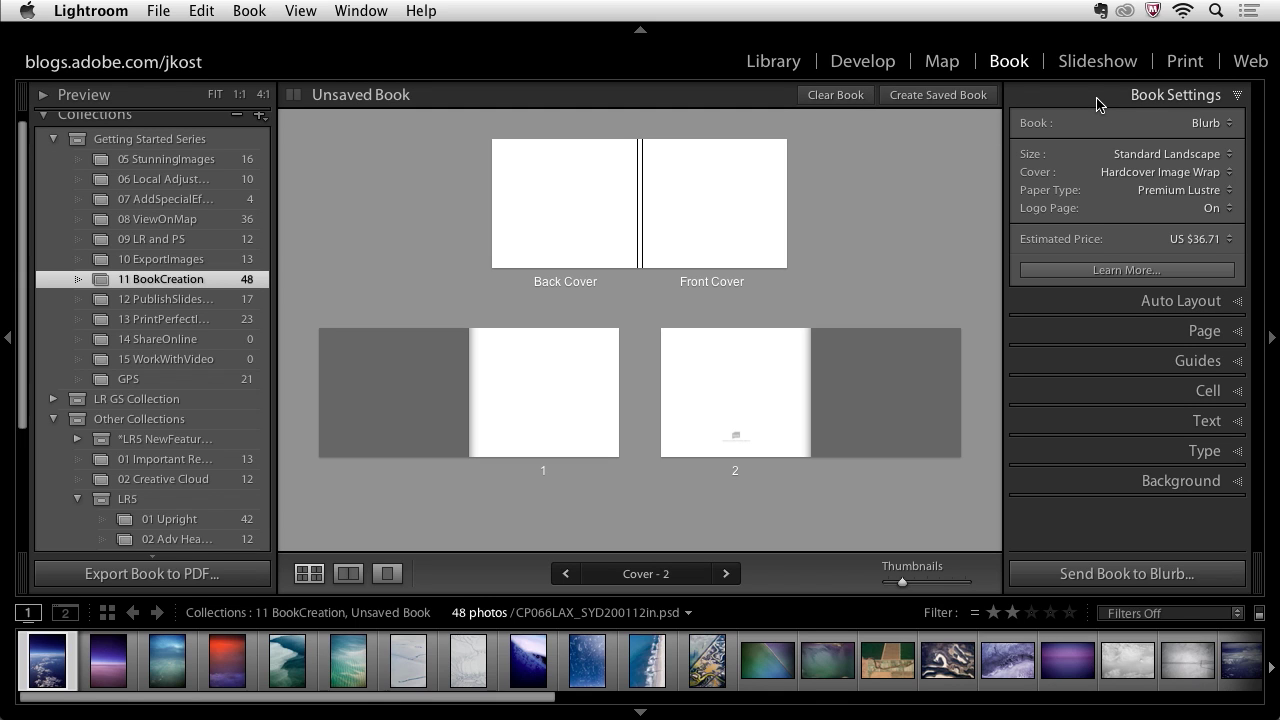
{"action": "left_click", "coordinate": [1208, 124]}
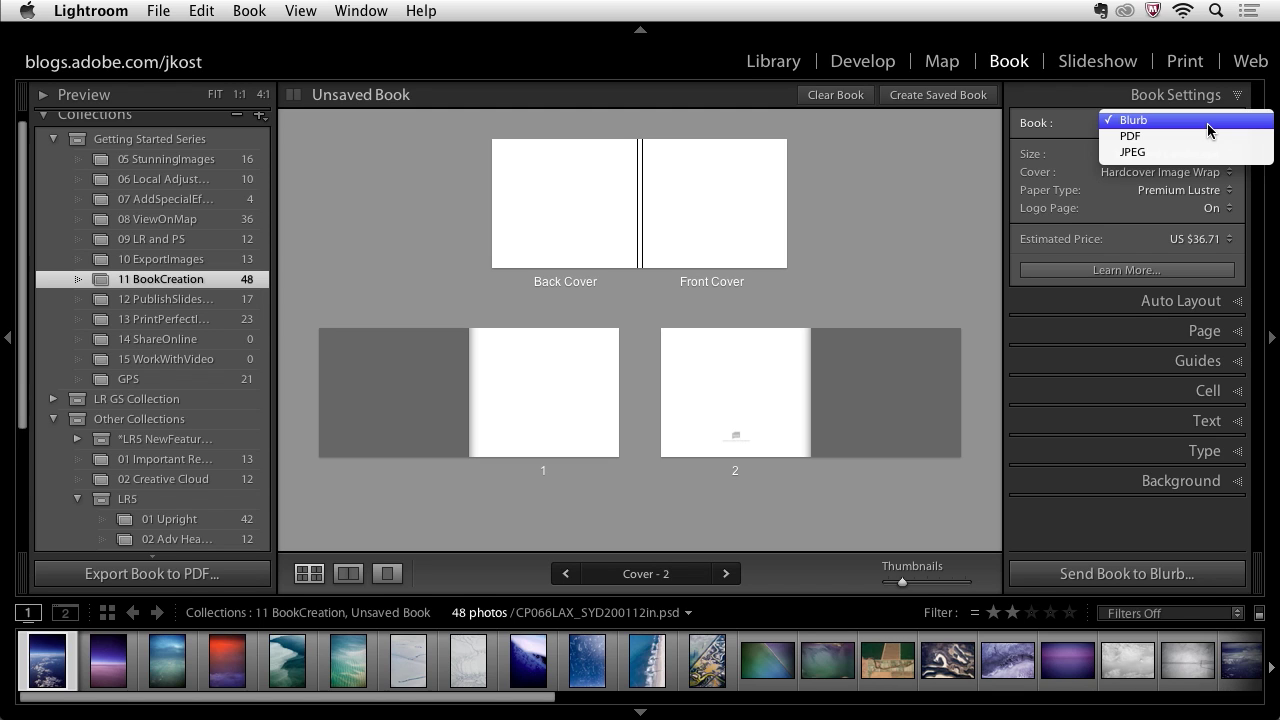
{"action": "left_click", "coordinate": [1210, 129]}
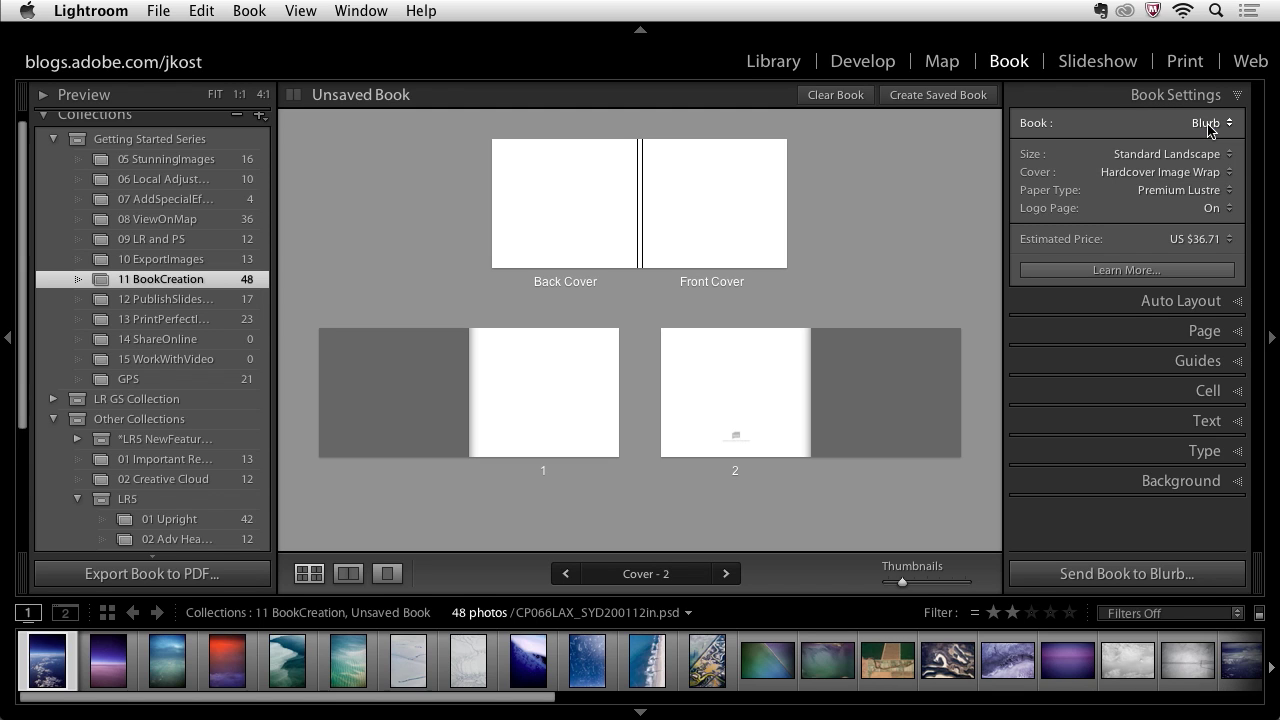
{"action": "left_click", "coordinate": [1217, 156]}
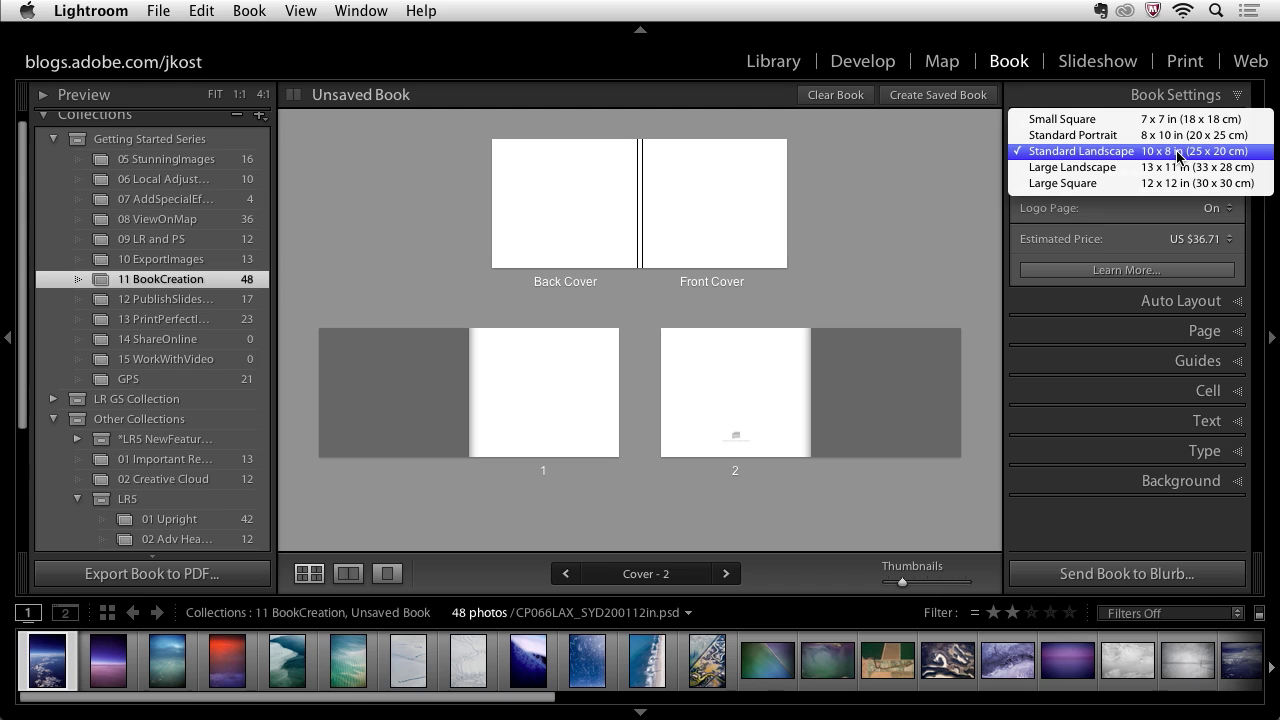
{"action": "left_click", "coordinate": [1178, 156]}
{"action": "left_click", "coordinate": [1177, 172]}
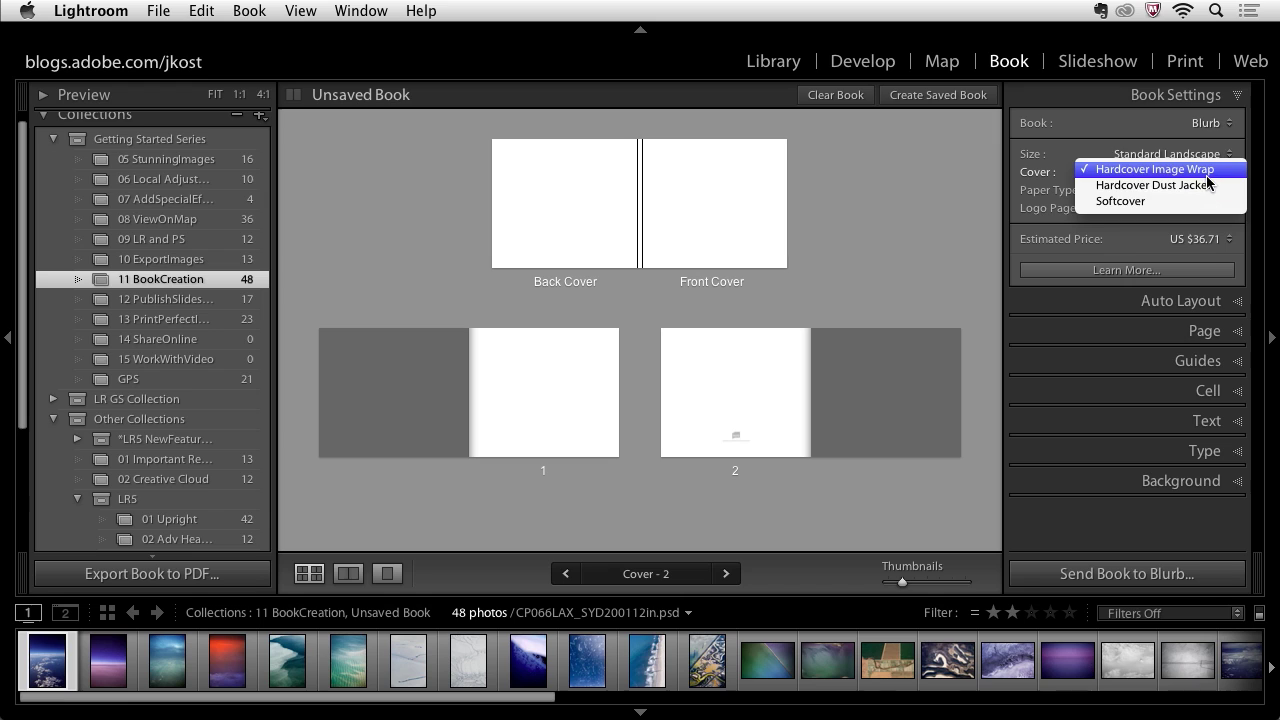
{"action": "left_click", "coordinate": [1210, 170]}
{"action": "left_click", "coordinate": [1193, 192]}
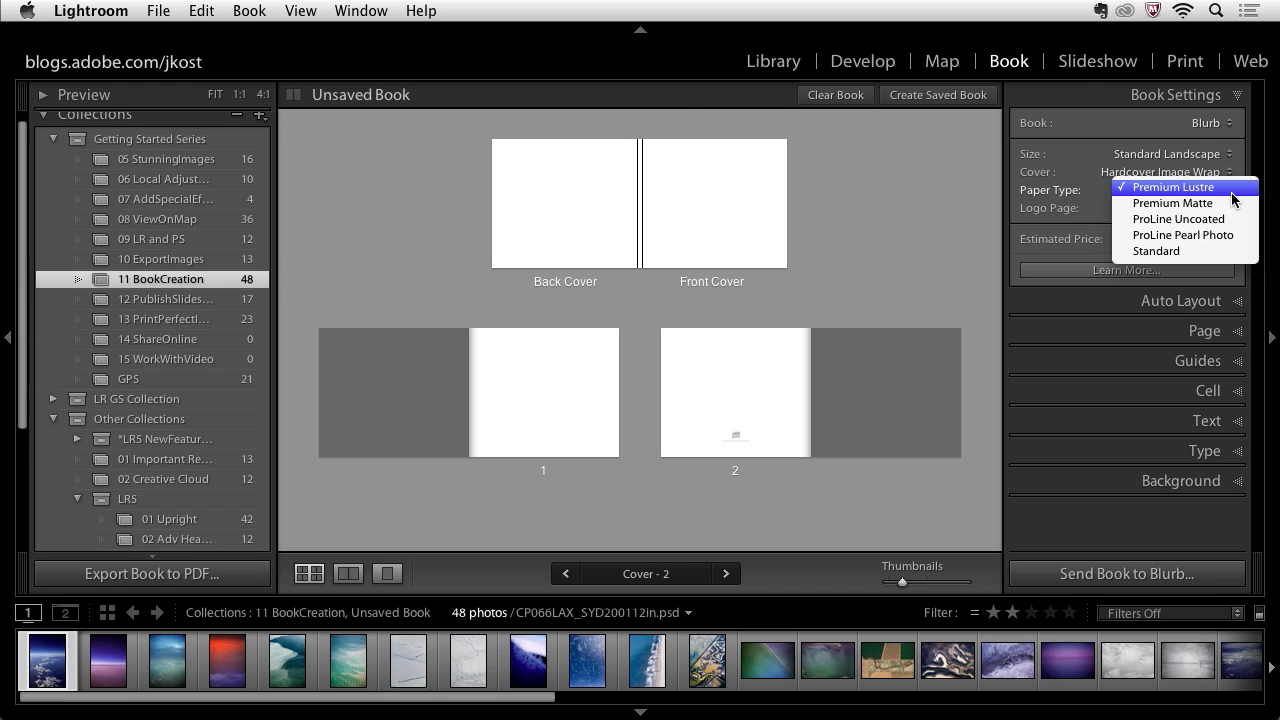
{"action": "left_click", "coordinate": [1246, 243]}
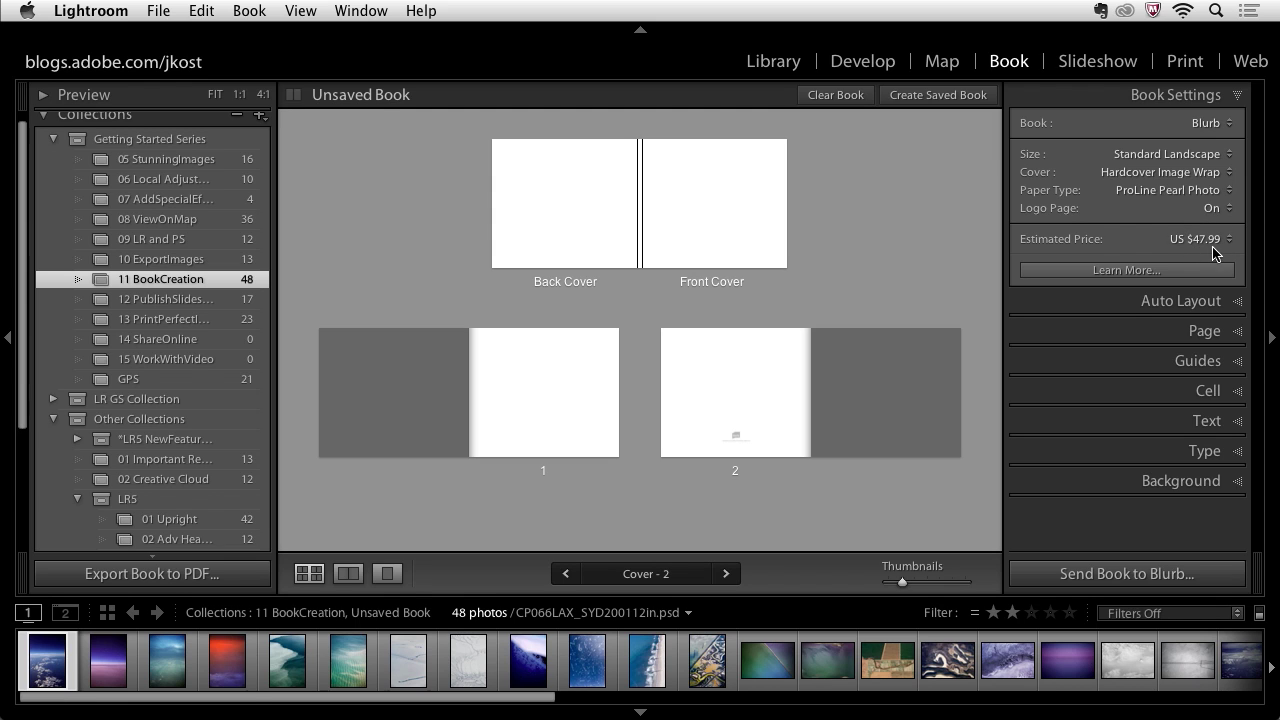
Turn the book's logo page off and back on
{"action": "left_click", "coordinate": [1218, 208]}
{"action": "left_click", "coordinate": [1212, 222]}
{"action": "left_click", "coordinate": [1208, 208]}
{"action": "left_click", "coordinate": [1206, 192]}
Set the book preferences to Zoom to Fit photos, no autofilling of new books, and text boxes filled with Title metadata
{"action": "left_click", "coordinate": [1103, 303]}
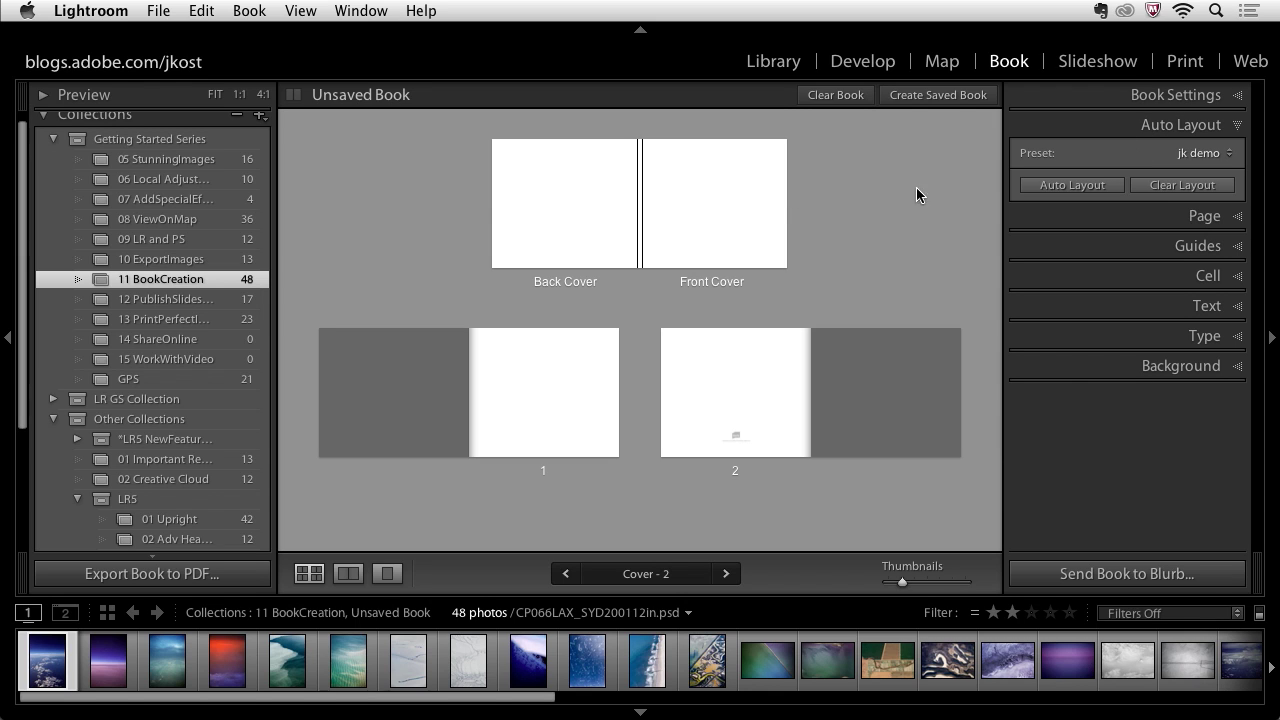
{"action": "left_click", "coordinate": [250, 12]}
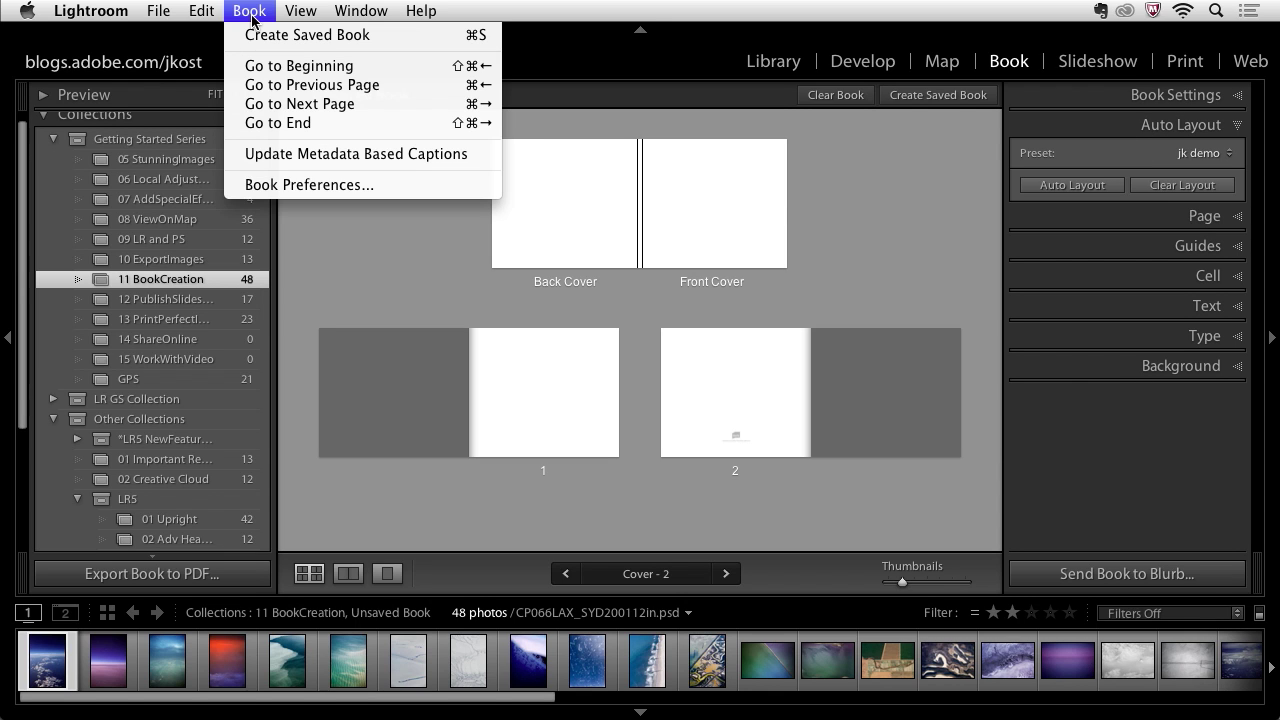
{"action": "left_click", "coordinate": [272, 185]}
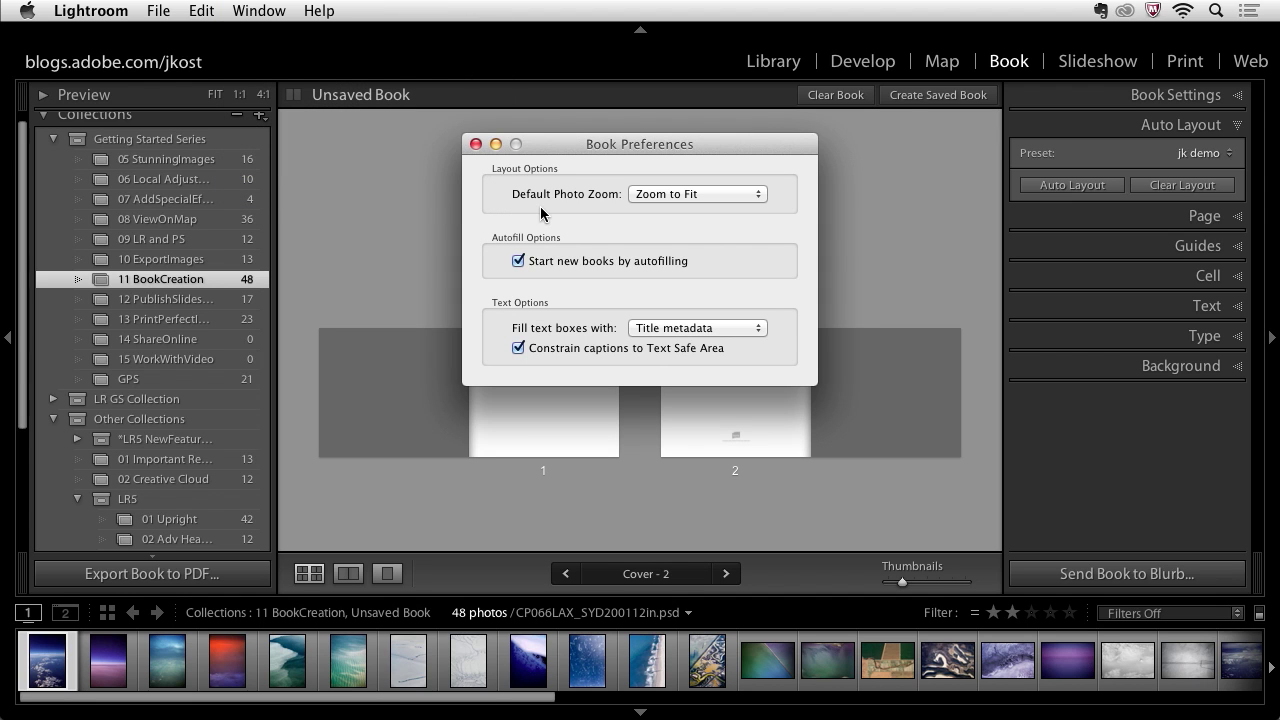
{"action": "left_click", "coordinate": [720, 198]}
{"action": "left_click", "coordinate": [613, 261]}
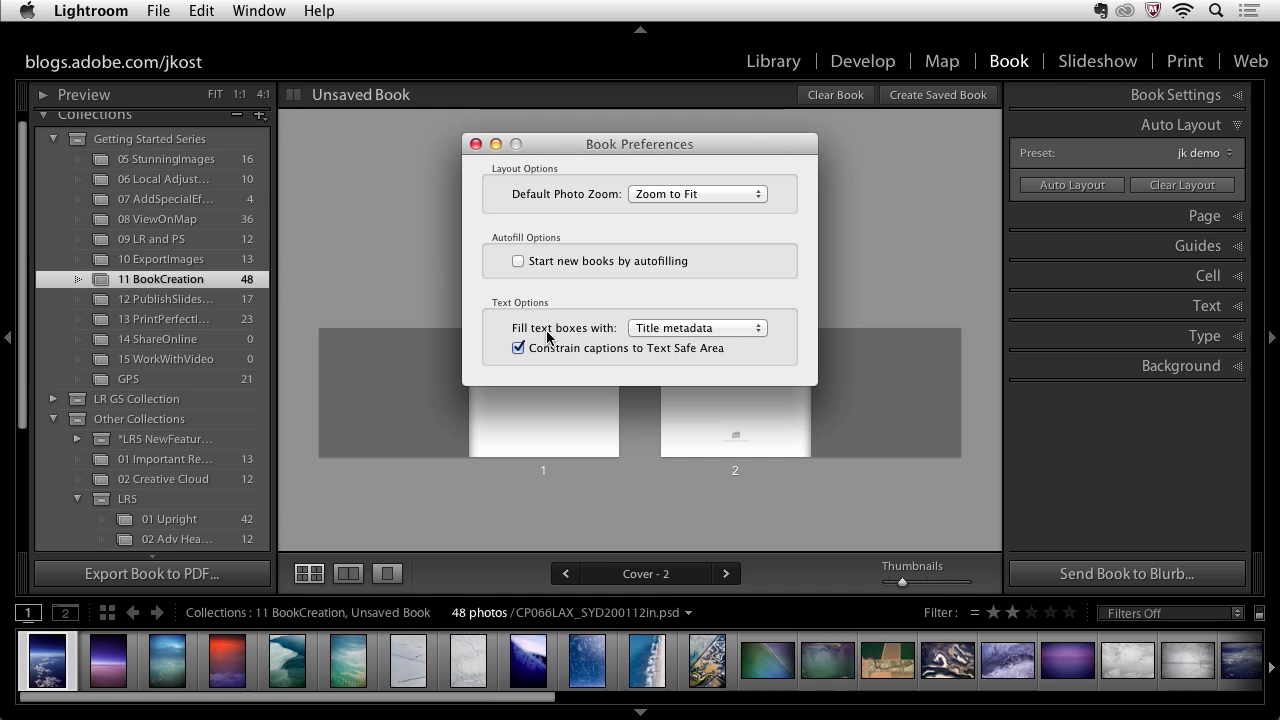
{"action": "left_click", "coordinate": [714, 330]}
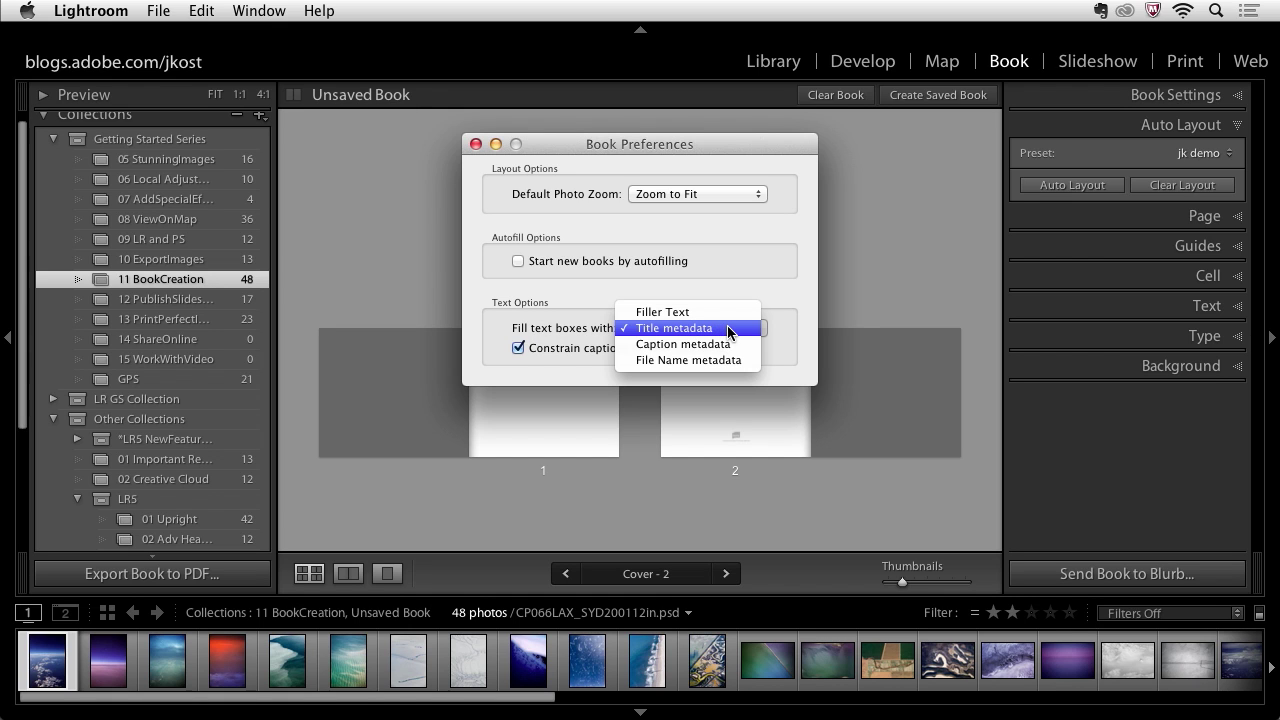
{"action": "left_click", "coordinate": [728, 330]}
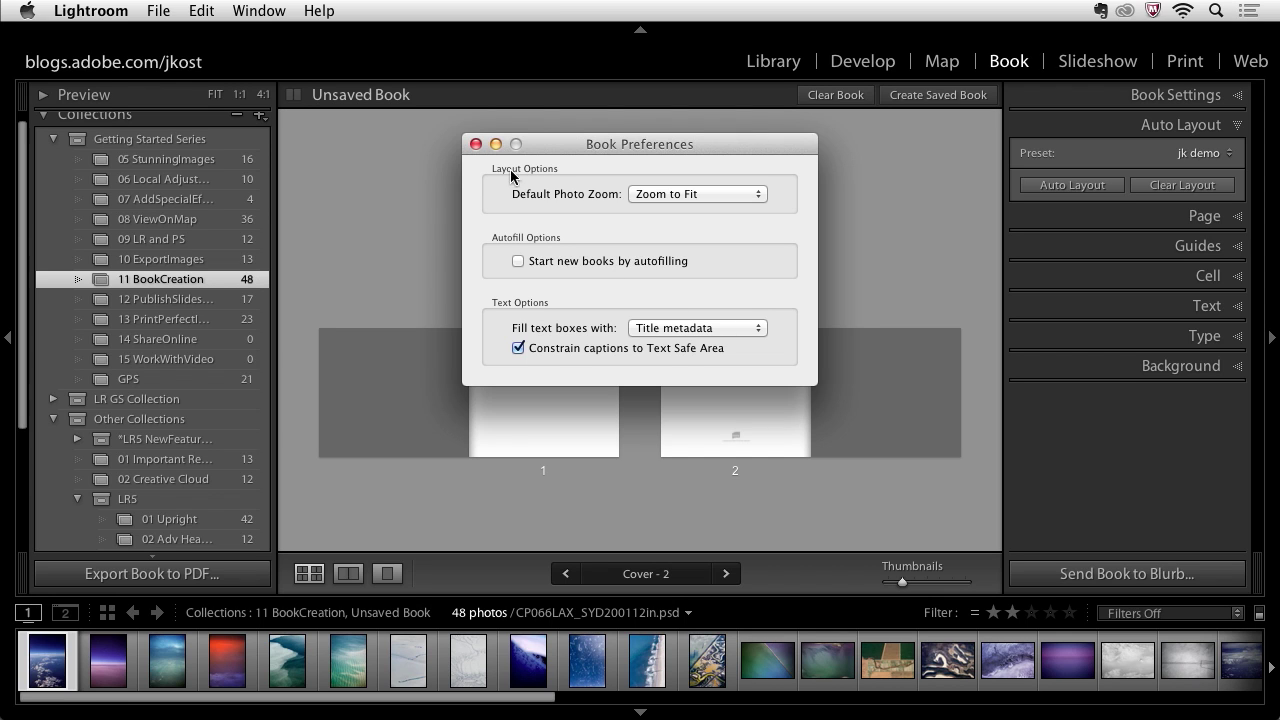
{"action": "left_click", "coordinate": [475, 145]}
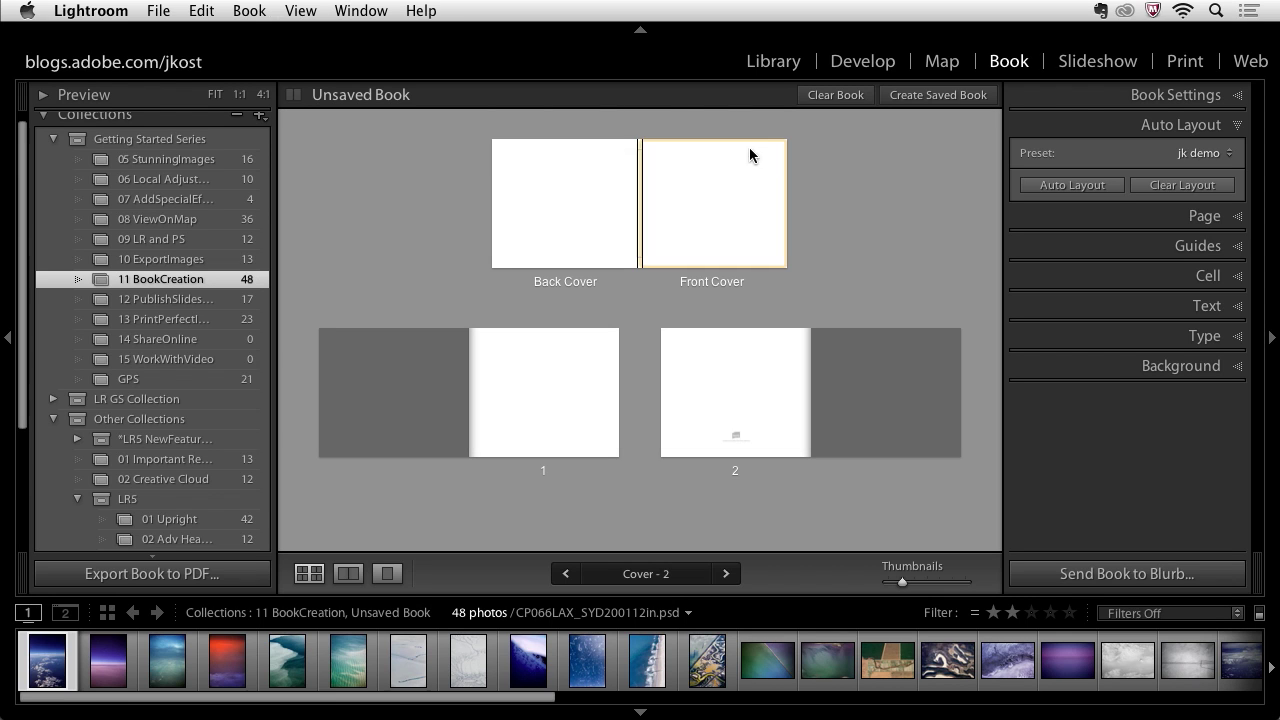
Open the jk demo auto layout preset for editing and look through the 3 Photos layouts for the right pages
{"action": "left_click", "coordinate": [1195, 153]}
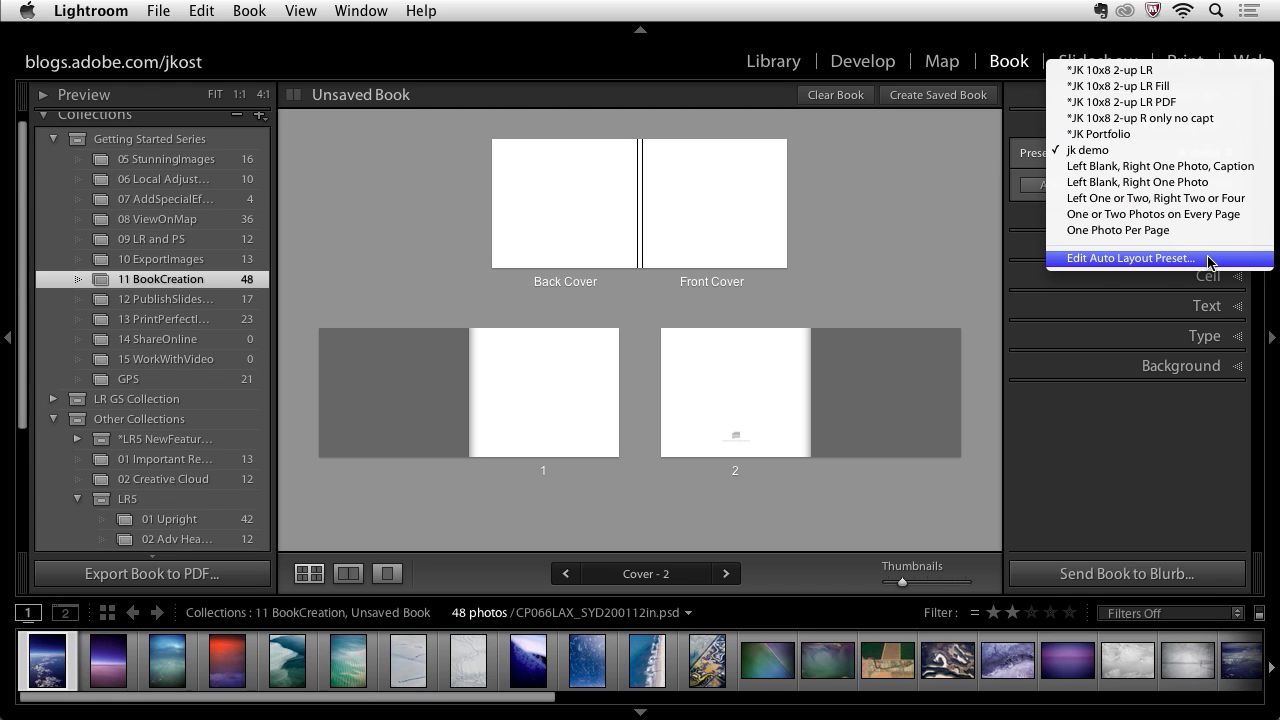
{"action": "left_click", "coordinate": [1130, 258]}
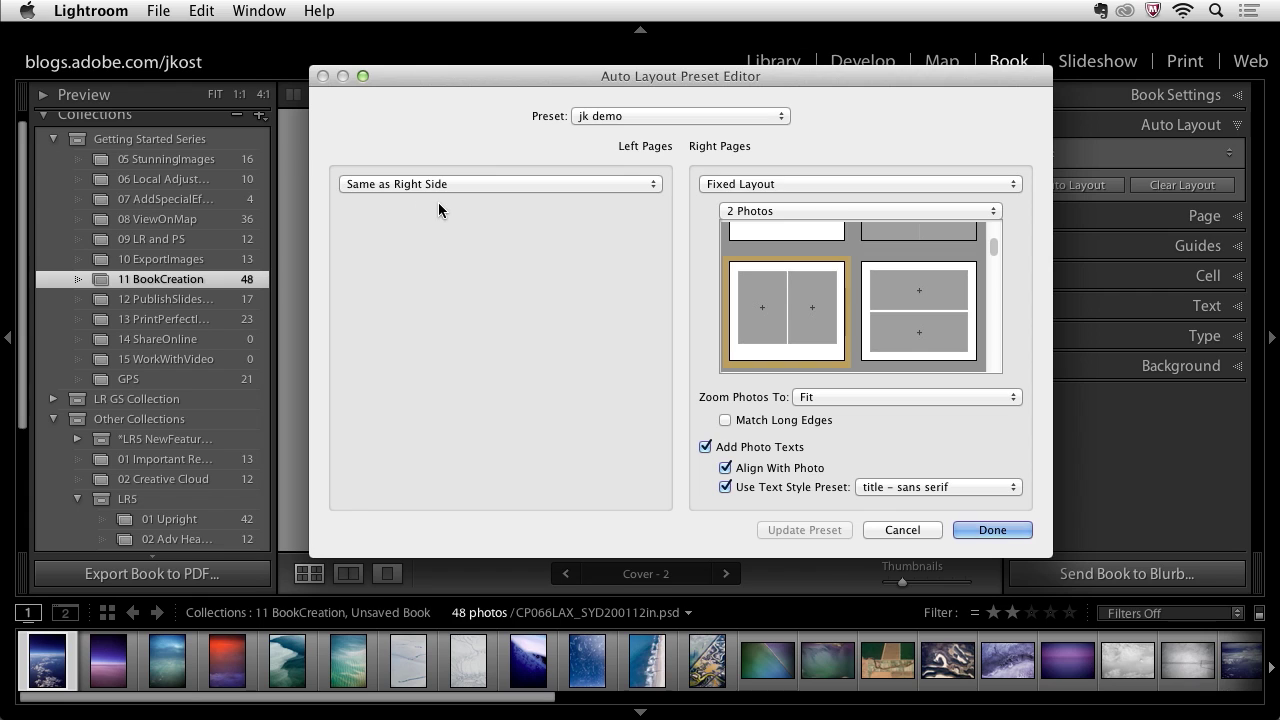
{"action": "left_click", "coordinate": [767, 209]}
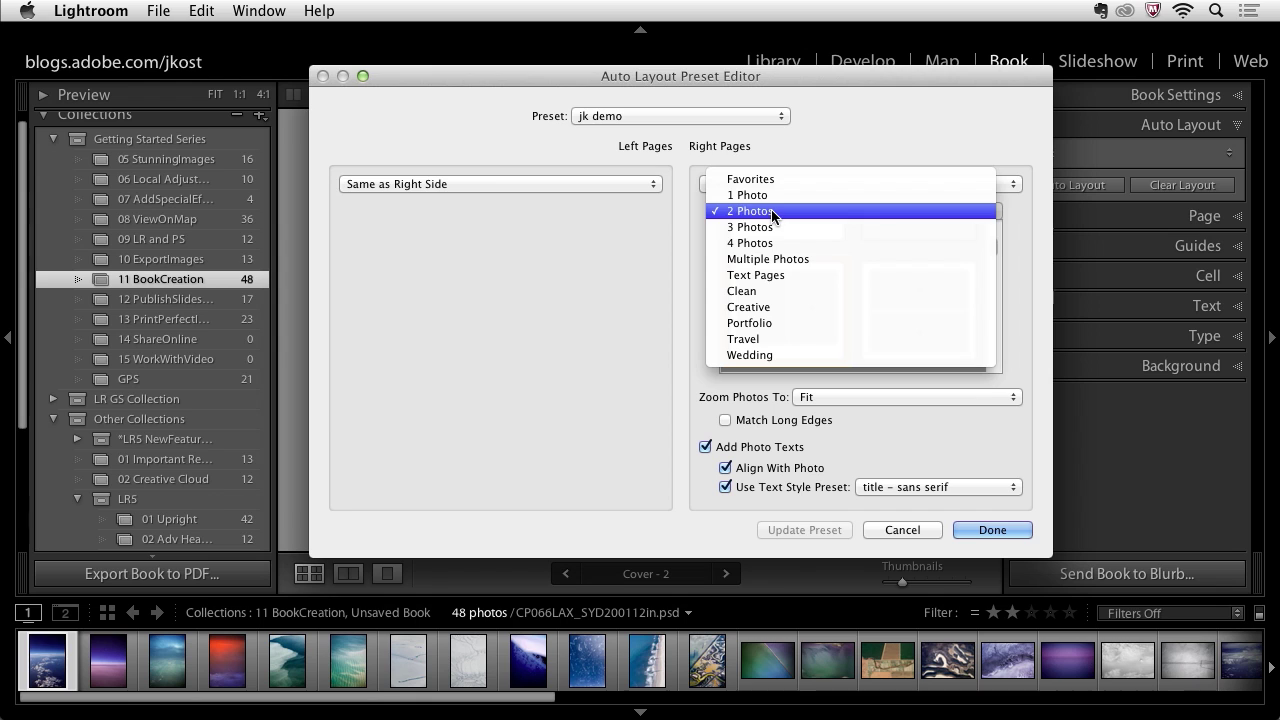
{"action": "left_click", "coordinate": [775, 228]}
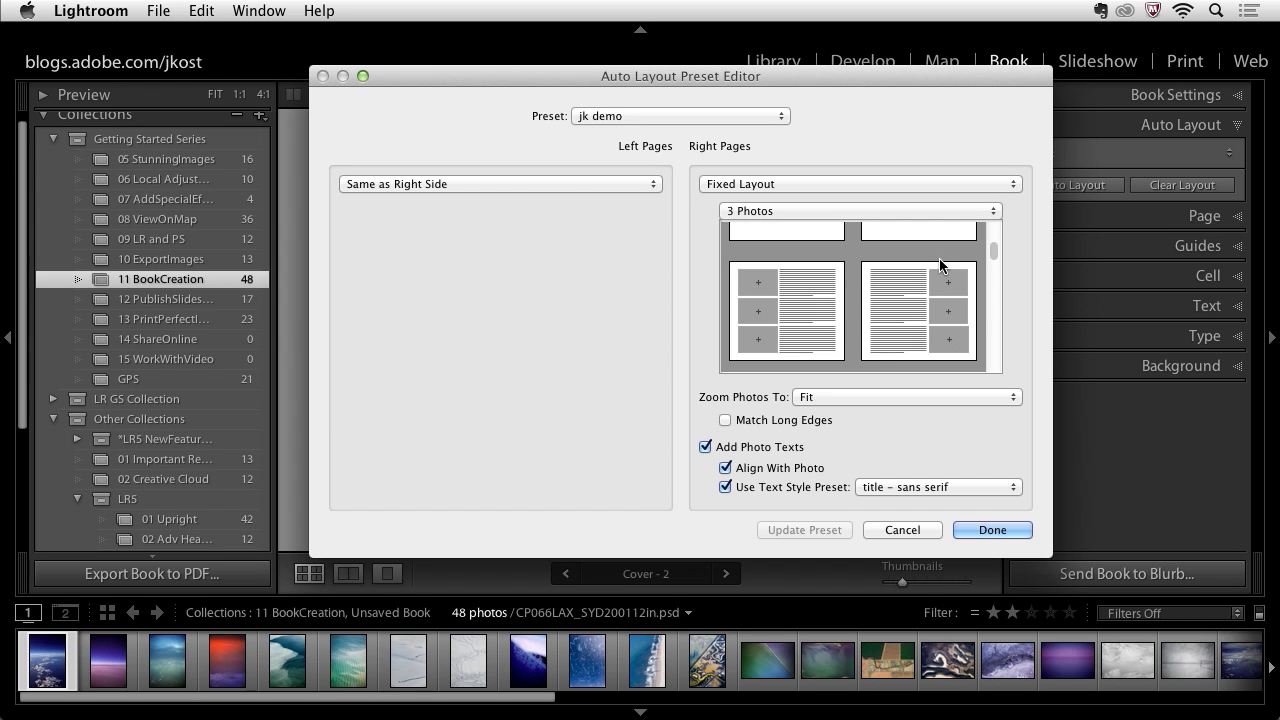
{"action": "left_click_drag", "start_coordinate": [993, 247], "coordinate": [999, 333]}
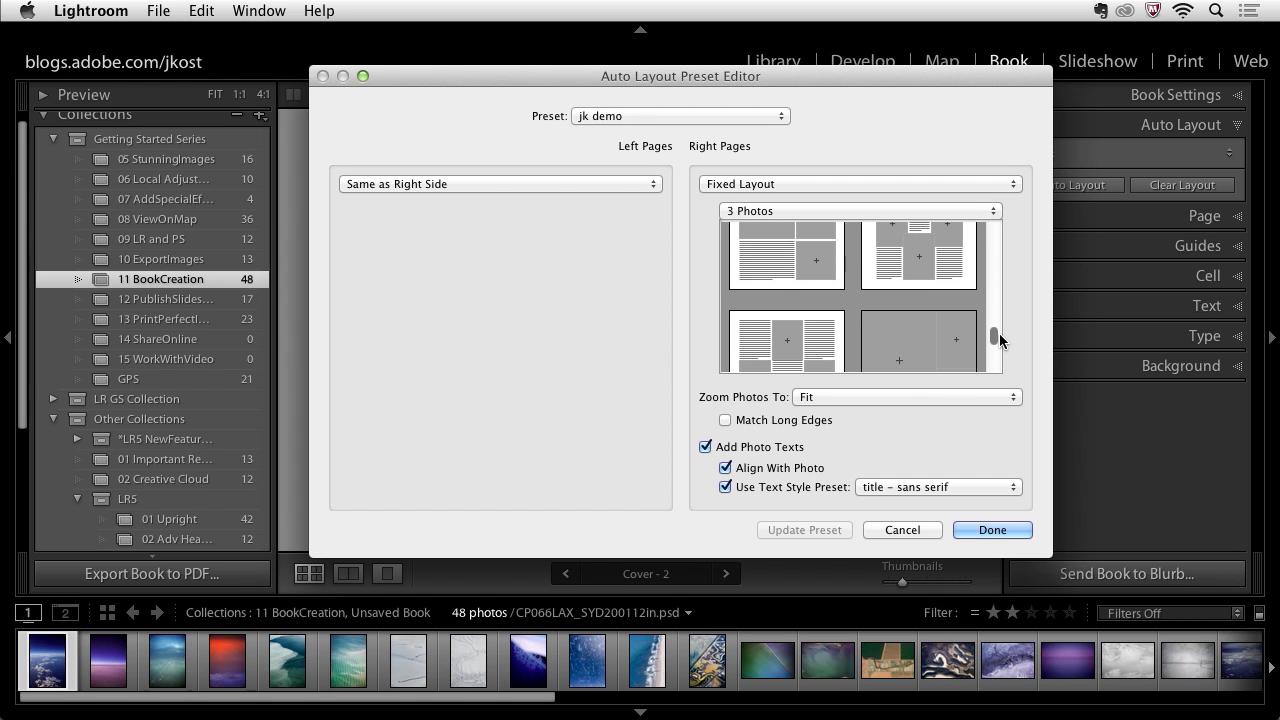
{"action": "left_click", "coordinate": [850, 216]}
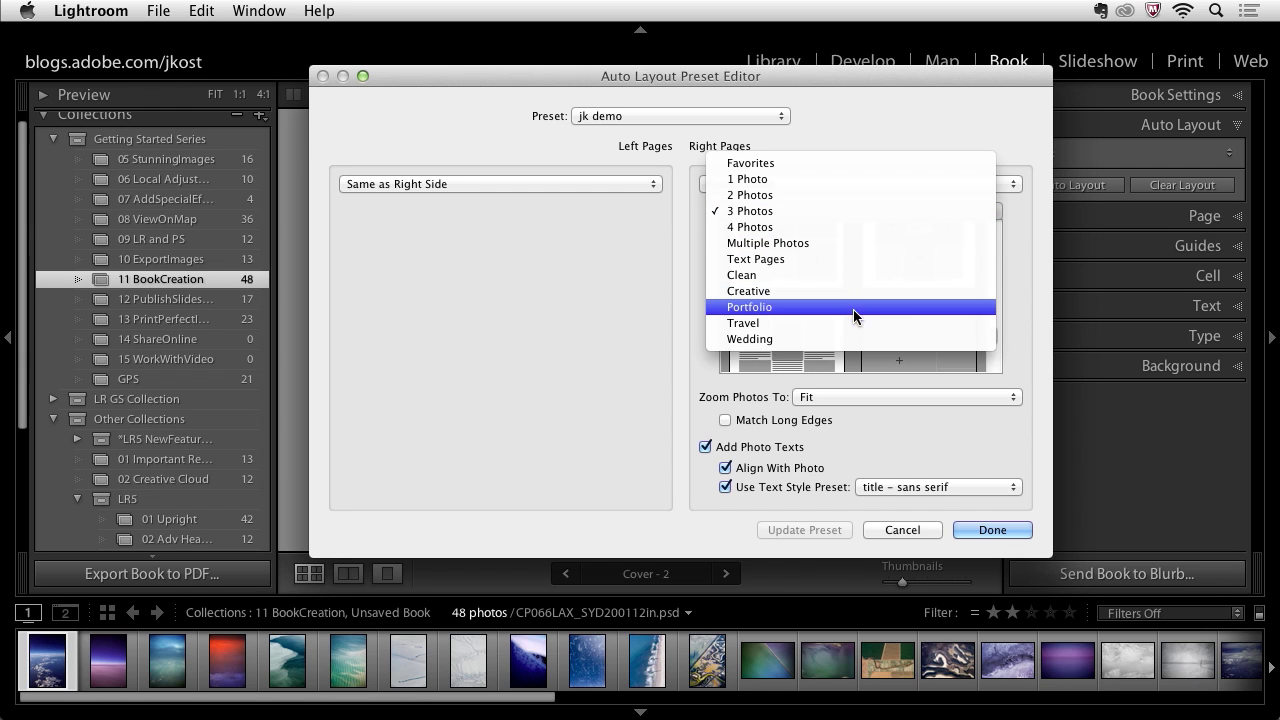
Set the right pages to the 2 Photos layouts and use the title - sans serif text style preset
{"action": "left_click", "coordinate": [849, 195]}
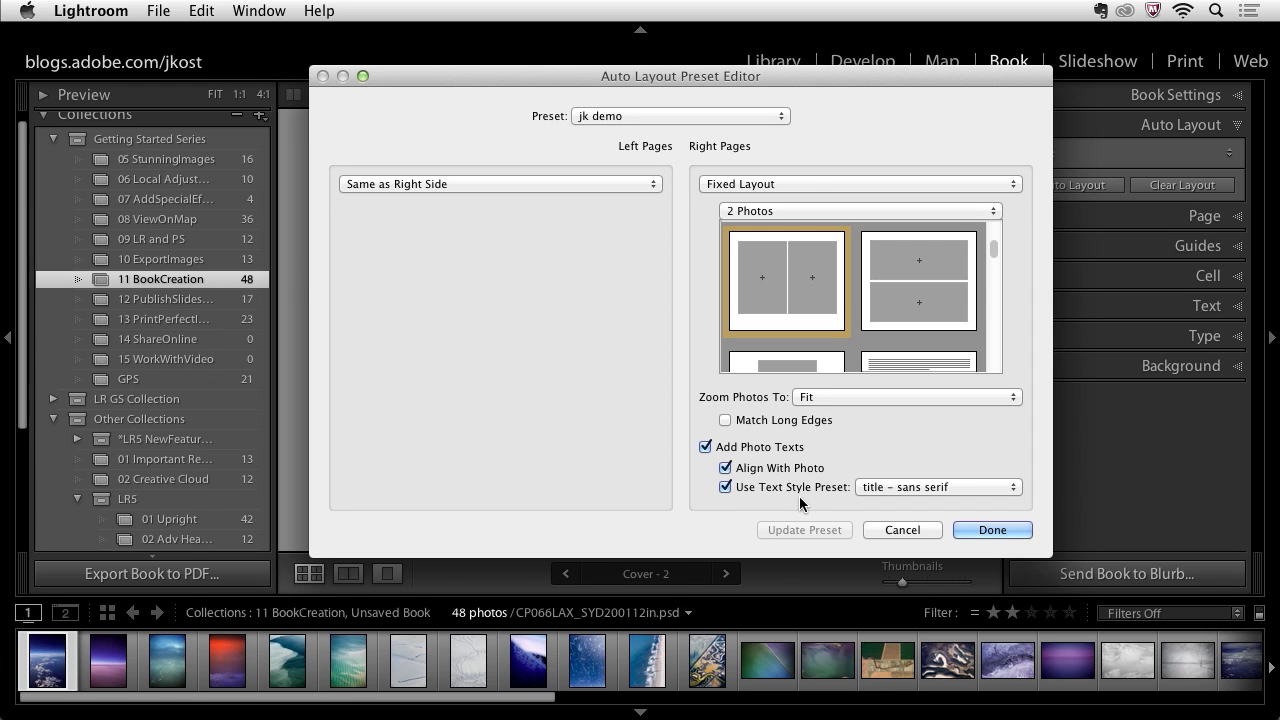
{"action": "left_click", "coordinate": [940, 487]}
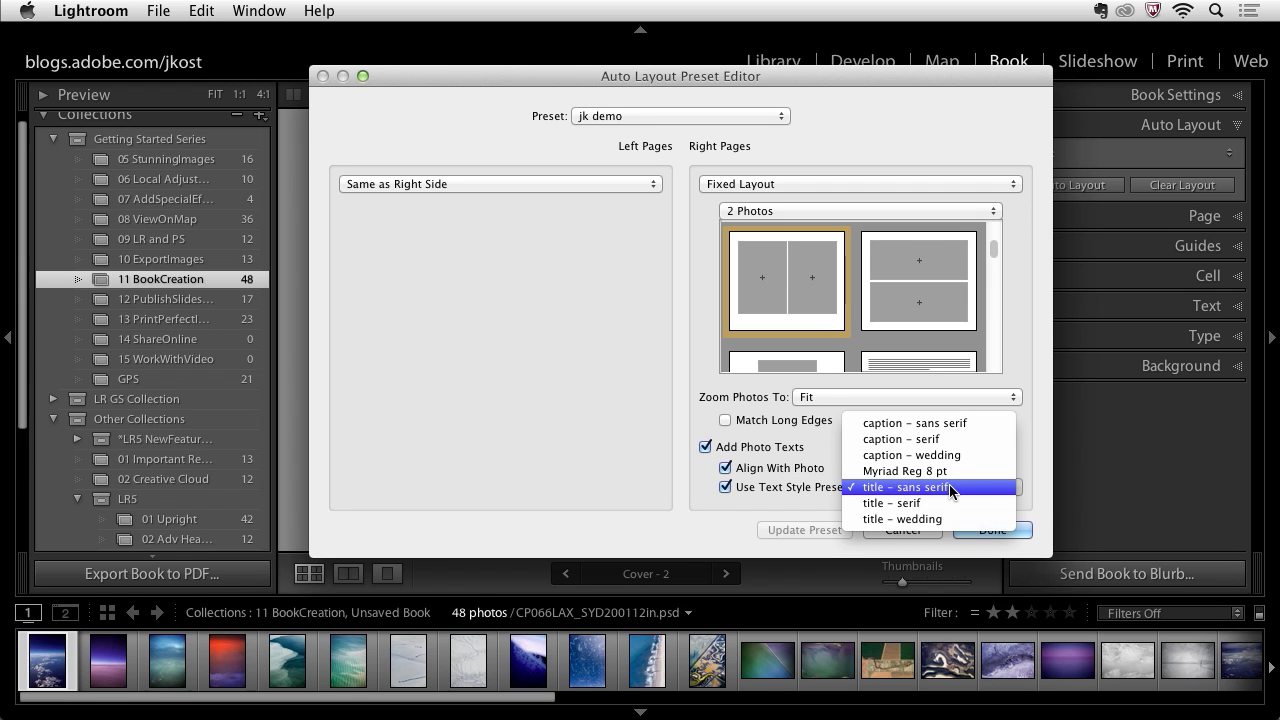
{"action": "left_click", "coordinate": [949, 487]}
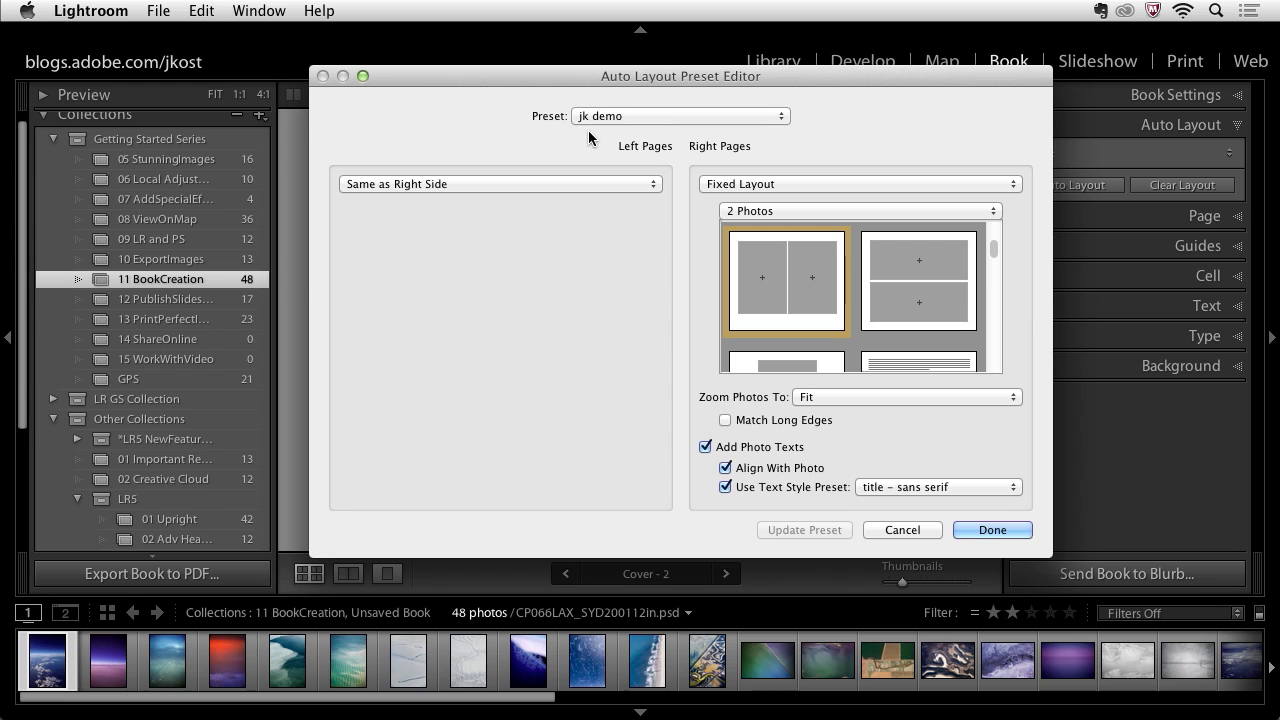
Save the current layout settings as a new auto layout preset named test and finish editing presets
{"action": "left_click", "coordinate": [694, 120]}
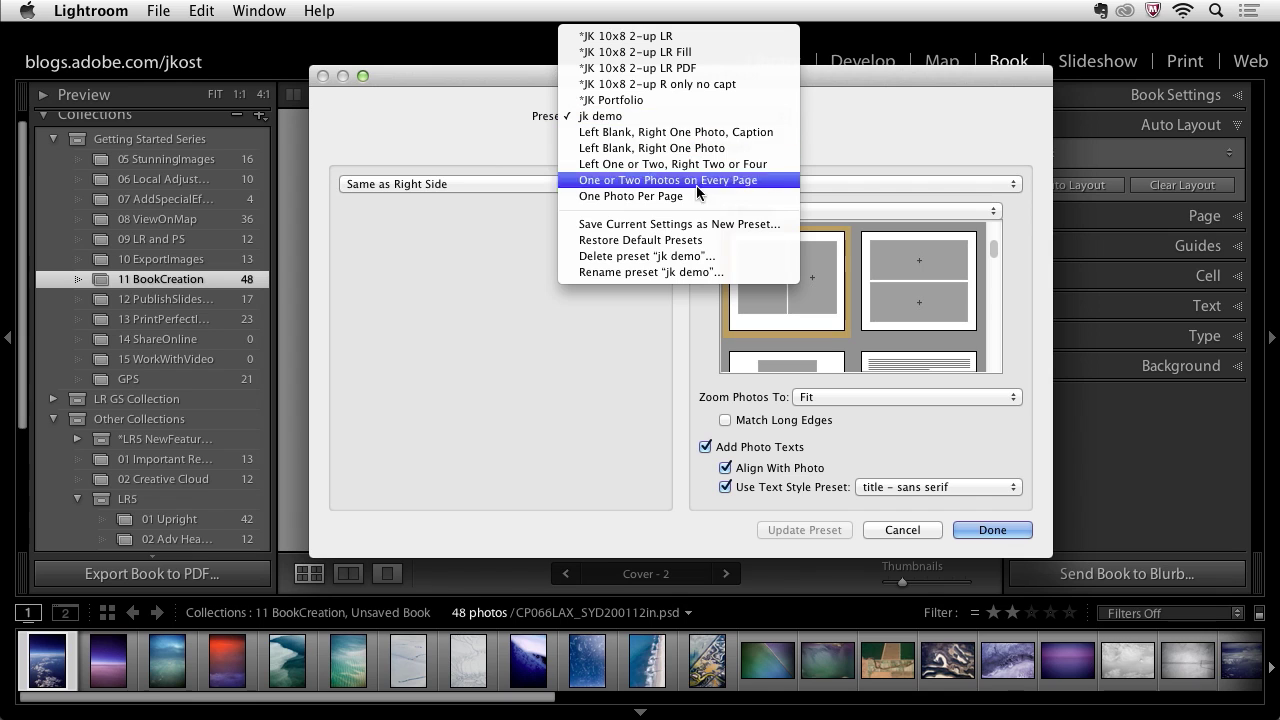
{"action": "left_click", "coordinate": [681, 225]}
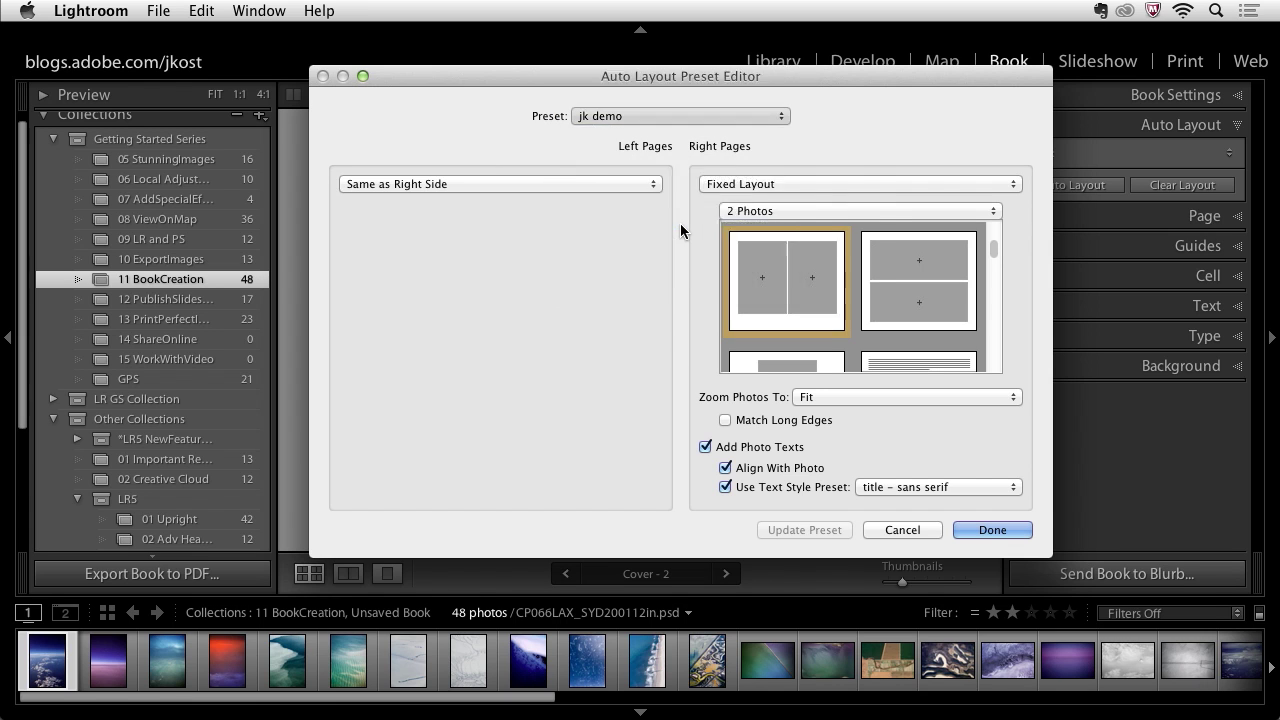
{"action": "type", "text": "test"}
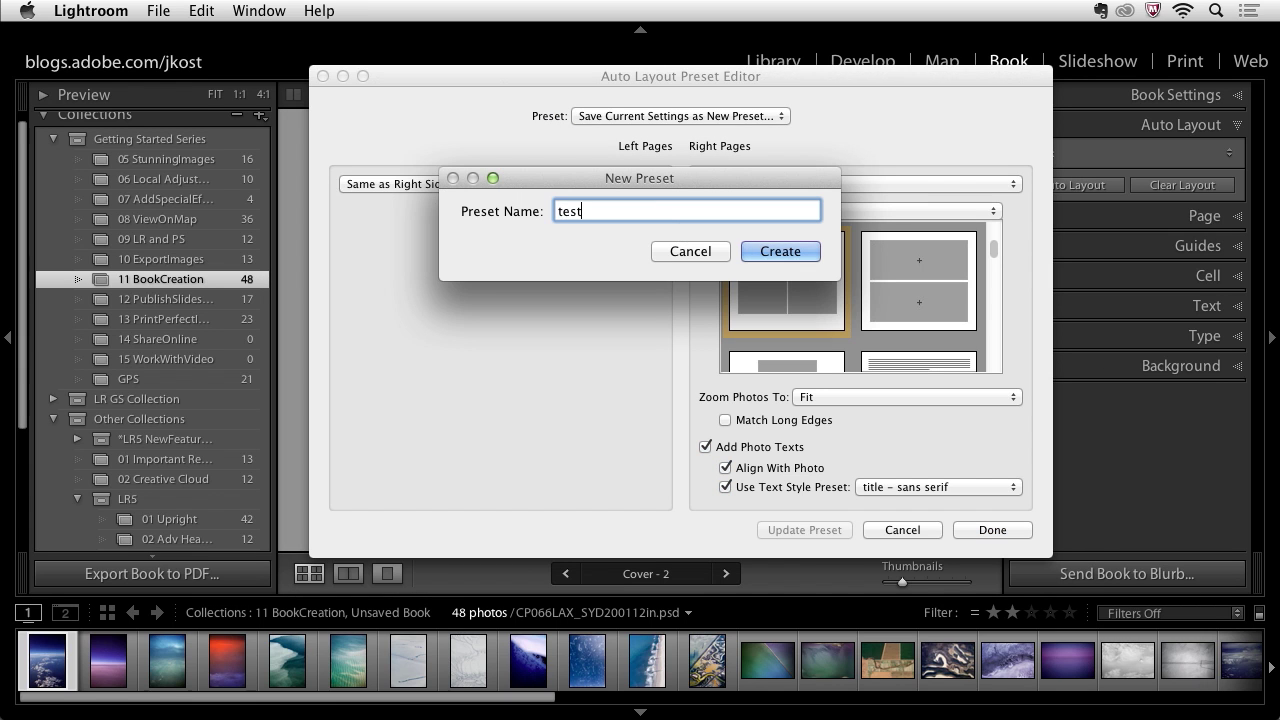
{"action": "left_click", "coordinate": [803, 252]}
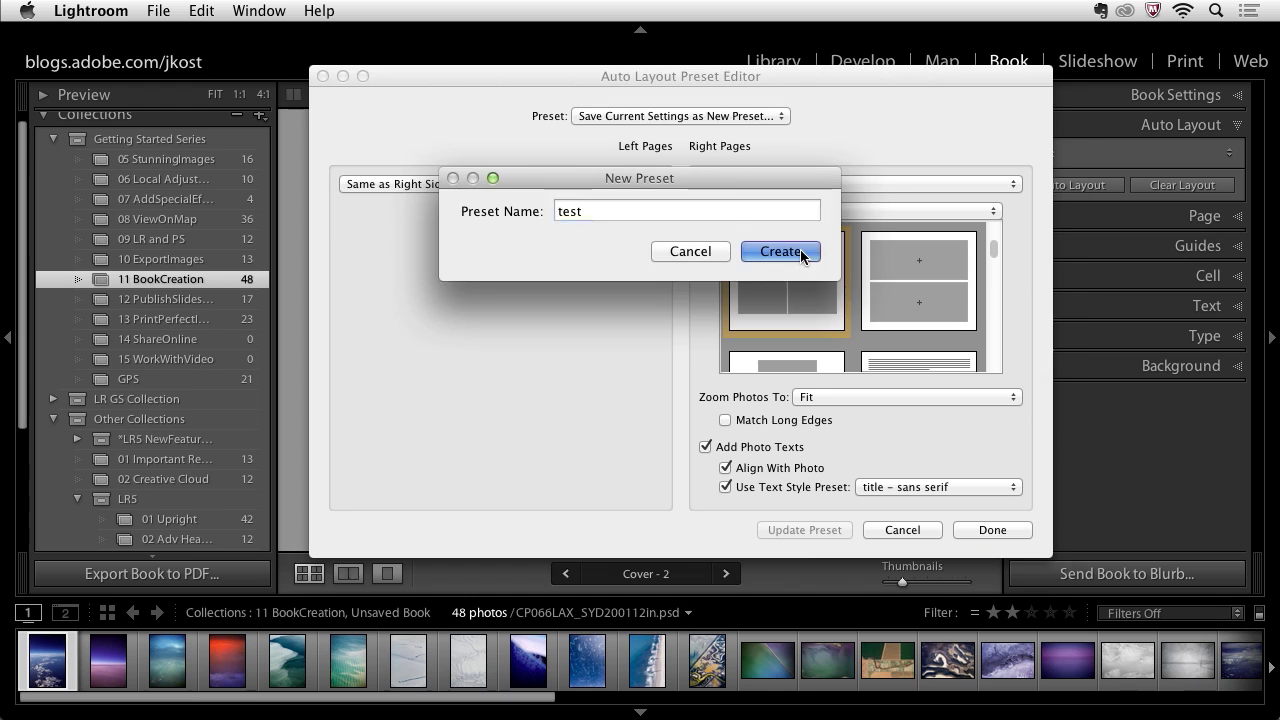
{"action": "left_click", "coordinate": [990, 530]}
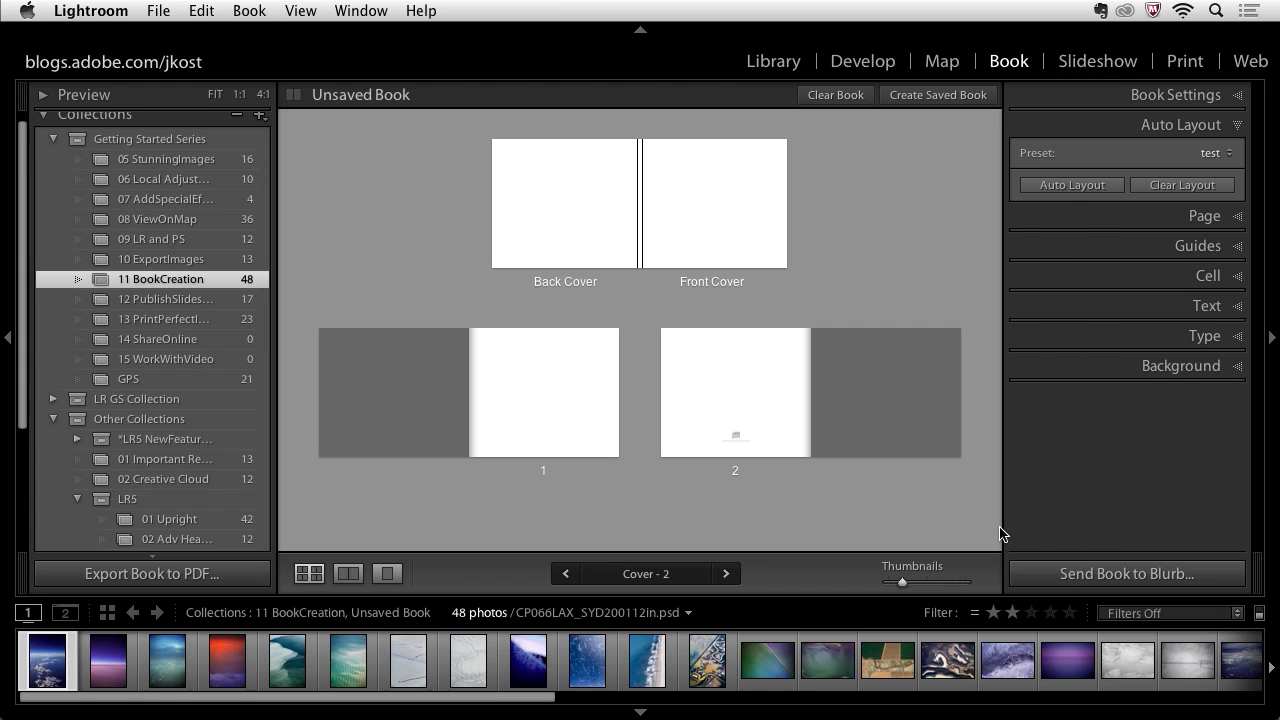
Fill the book by applying Auto Layout with the test preset, and return to the cover pages
{"action": "left_click", "coordinate": [1221, 150]}
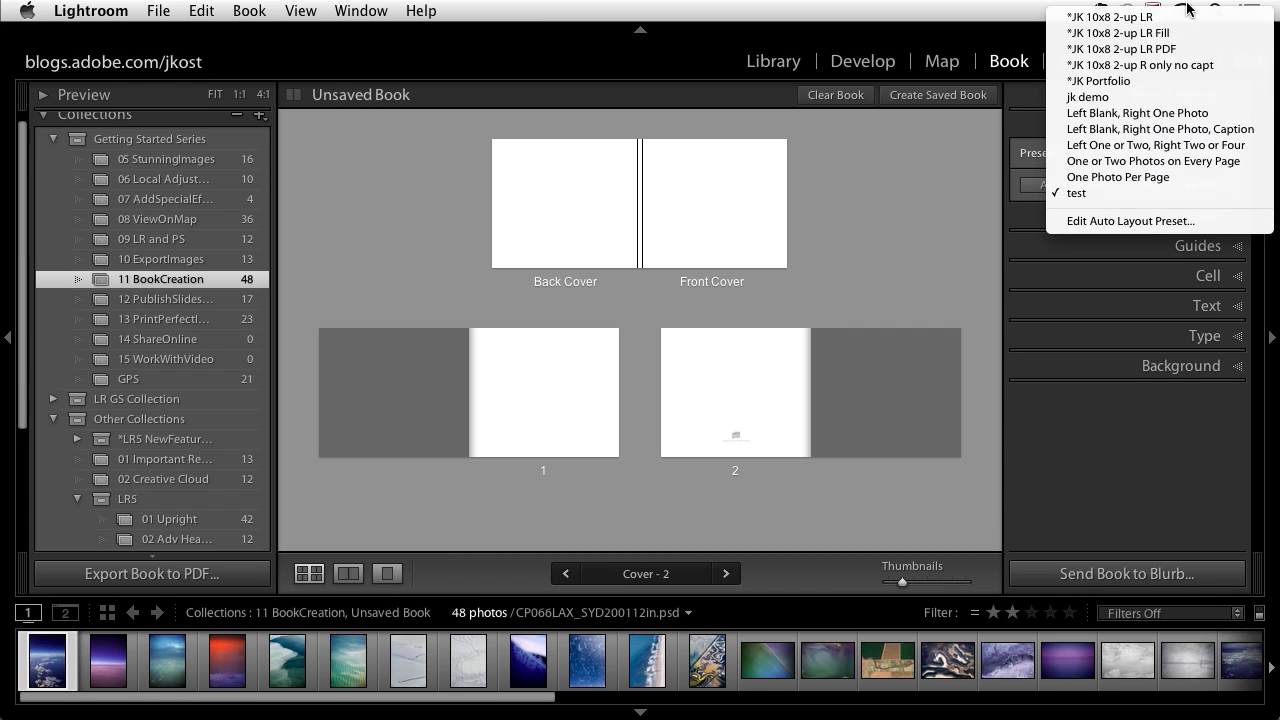
{"action": "left_click", "coordinate": [1180, 192]}
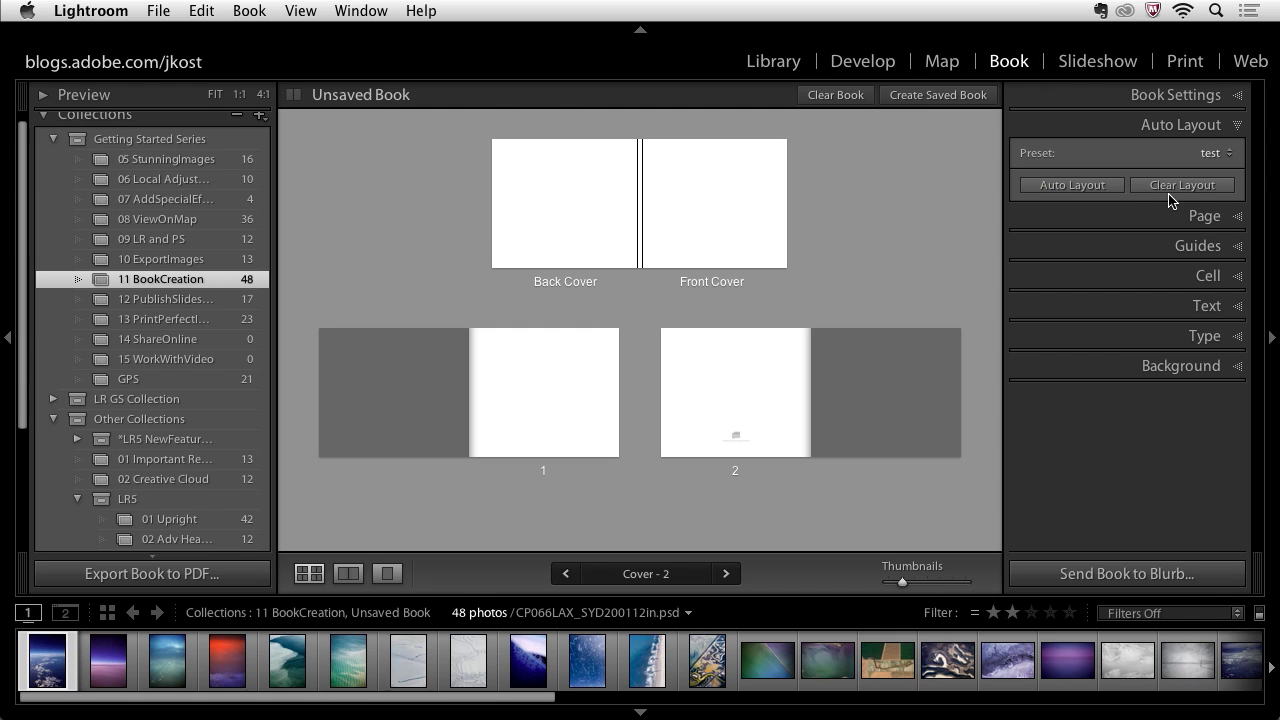
{"action": "left_click", "coordinate": [1098, 190]}
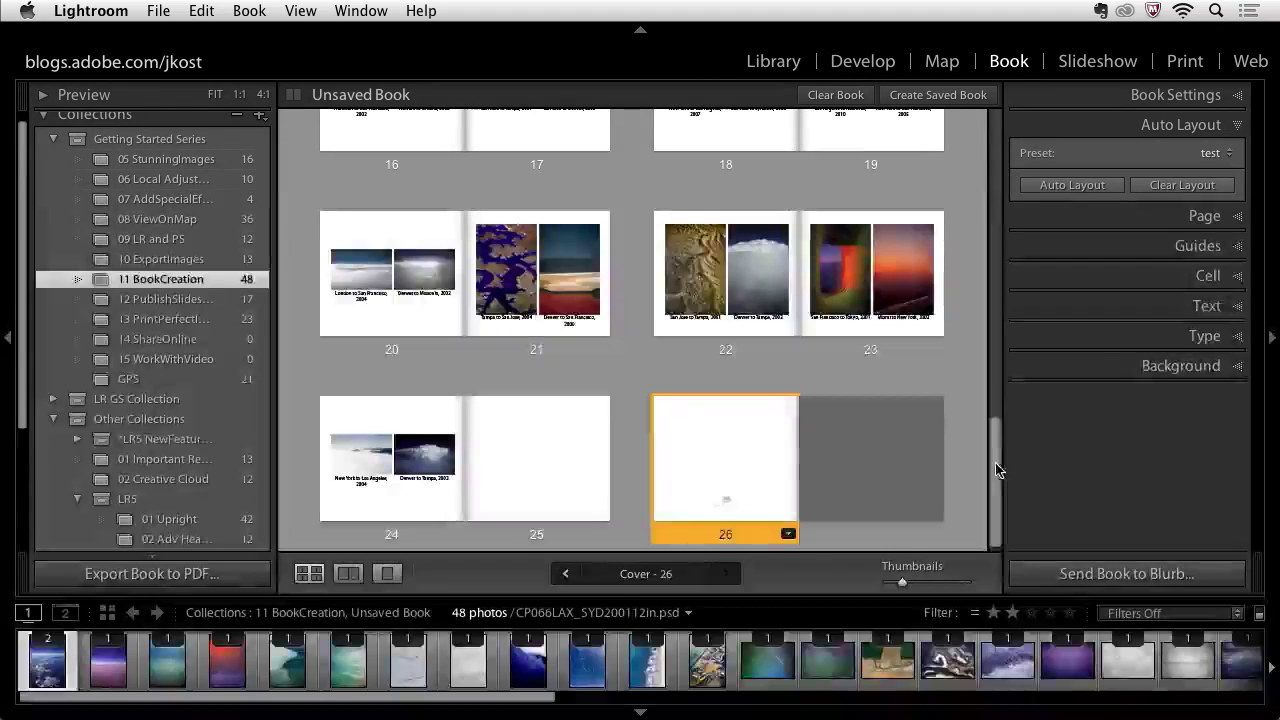
{"action": "scroll", "coordinate": [973, 349], "scroll_direction": "up", "scroll_amount": 15}
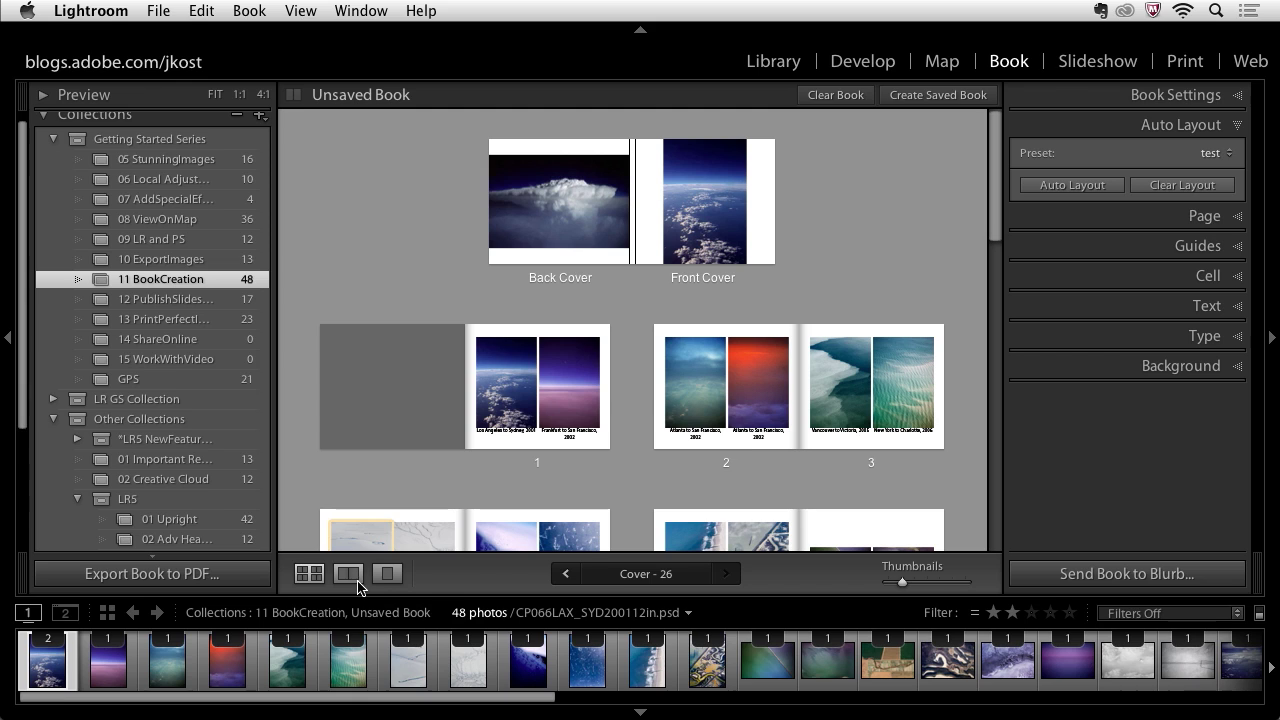
Examine page 2 as a two-page spread and as a single page, returning to the multi-page view
{"action": "left_click", "coordinate": [746, 470]}
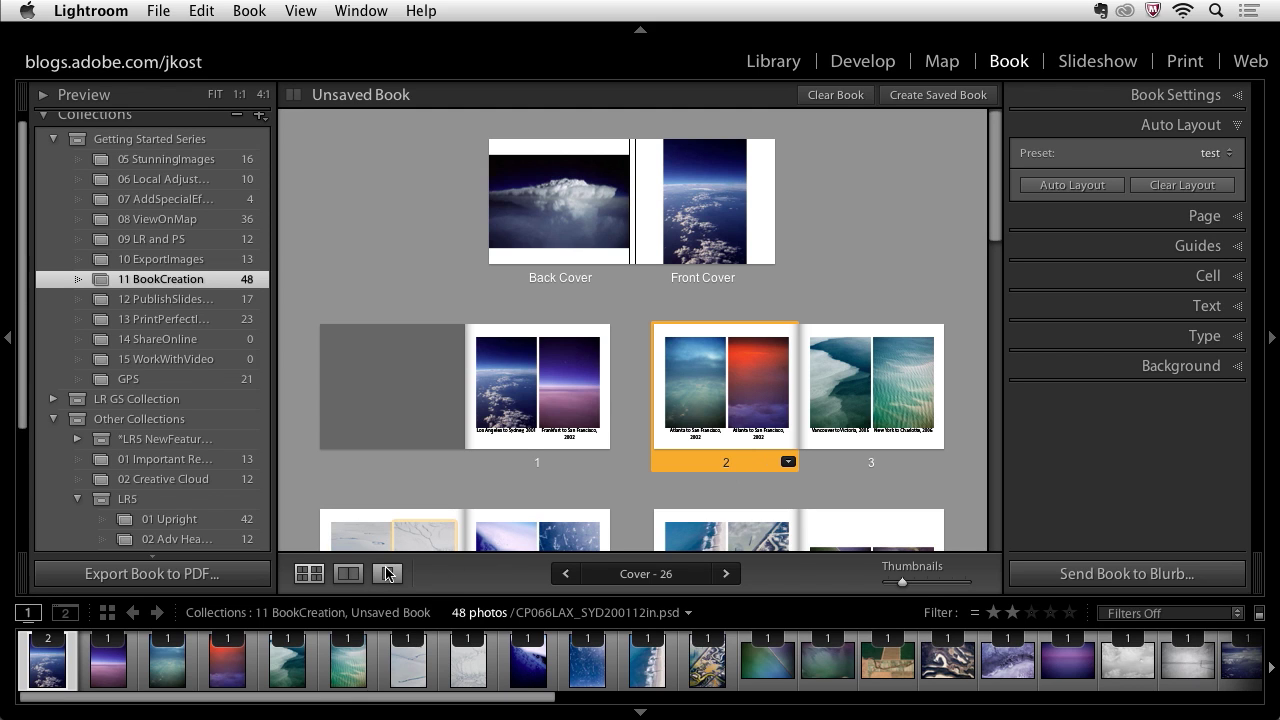
{"action": "left_click", "coordinate": [349, 578]}
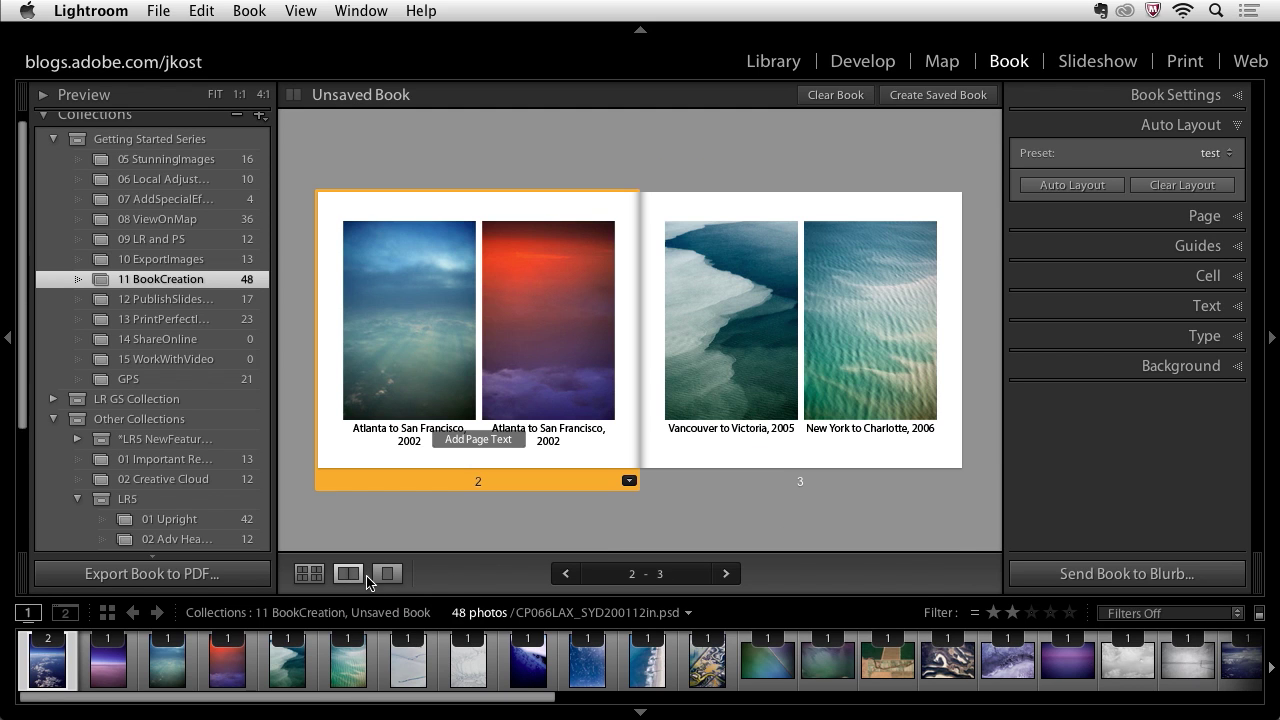
{"action": "left_click", "coordinate": [389, 575]}
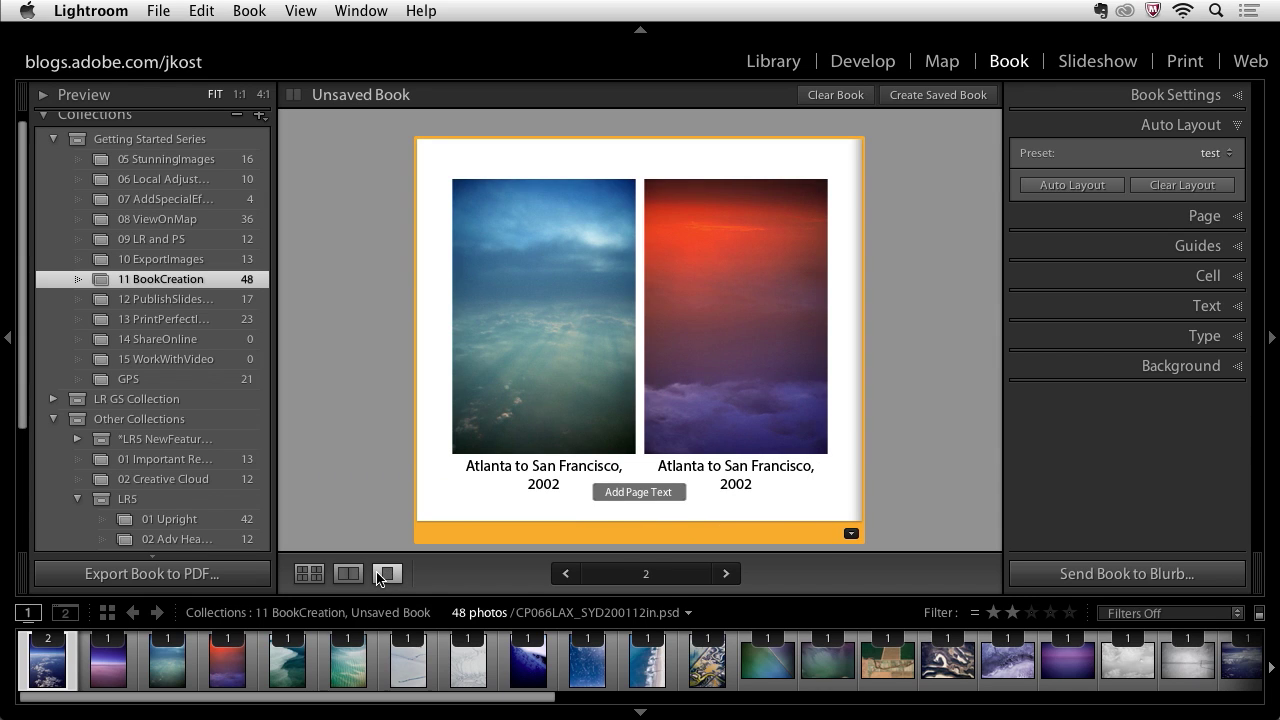
{"action": "key", "text": "super+e"}
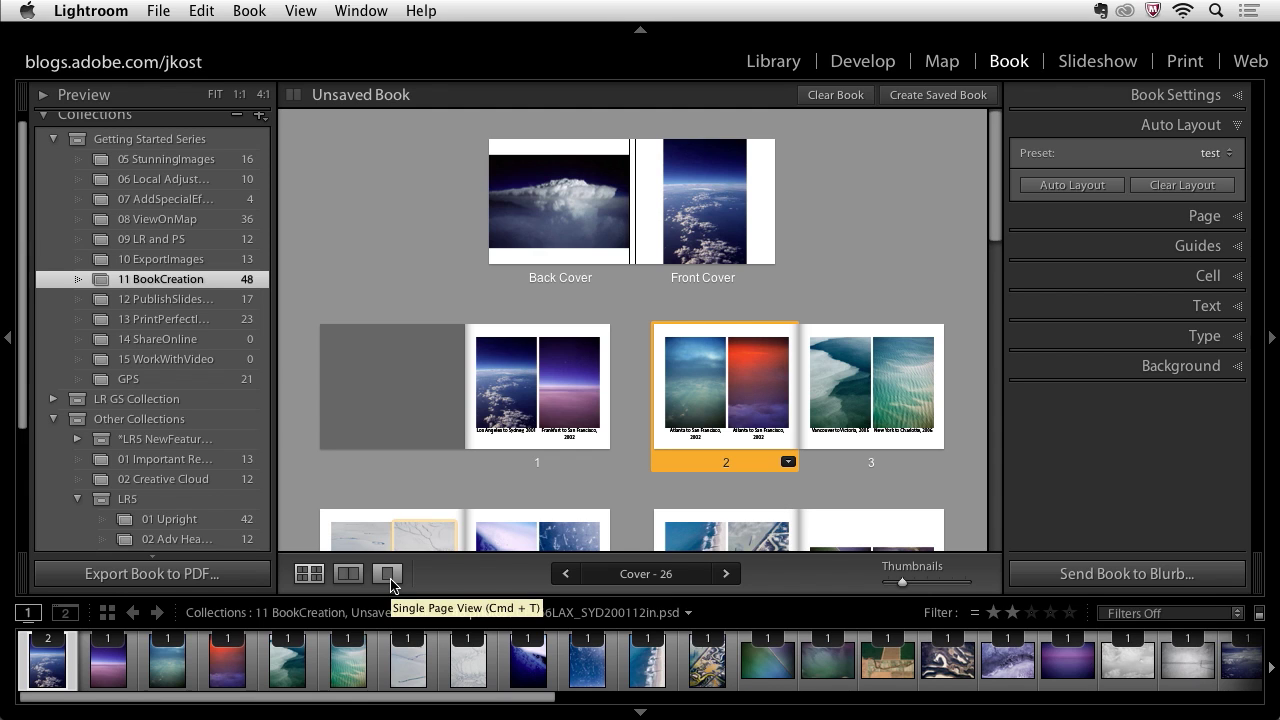
{"action": "left_click", "coordinate": [388, 574]}
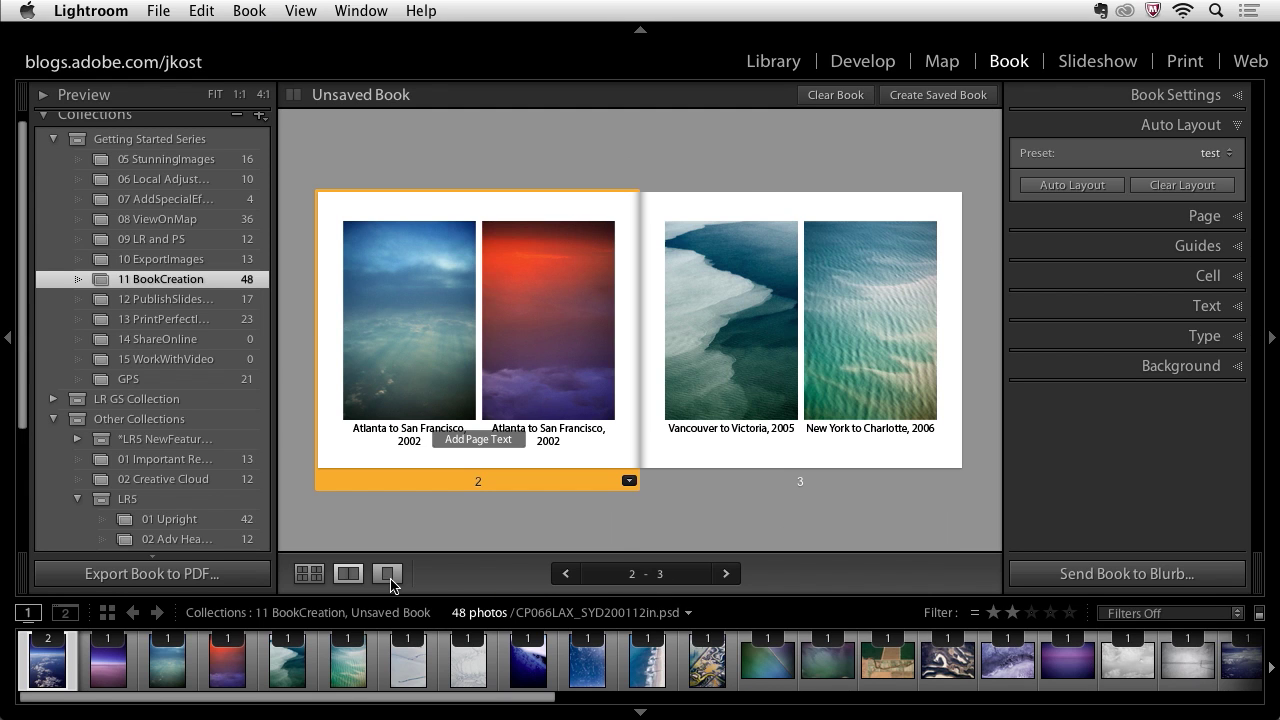
{"action": "key", "text": "super+t"}
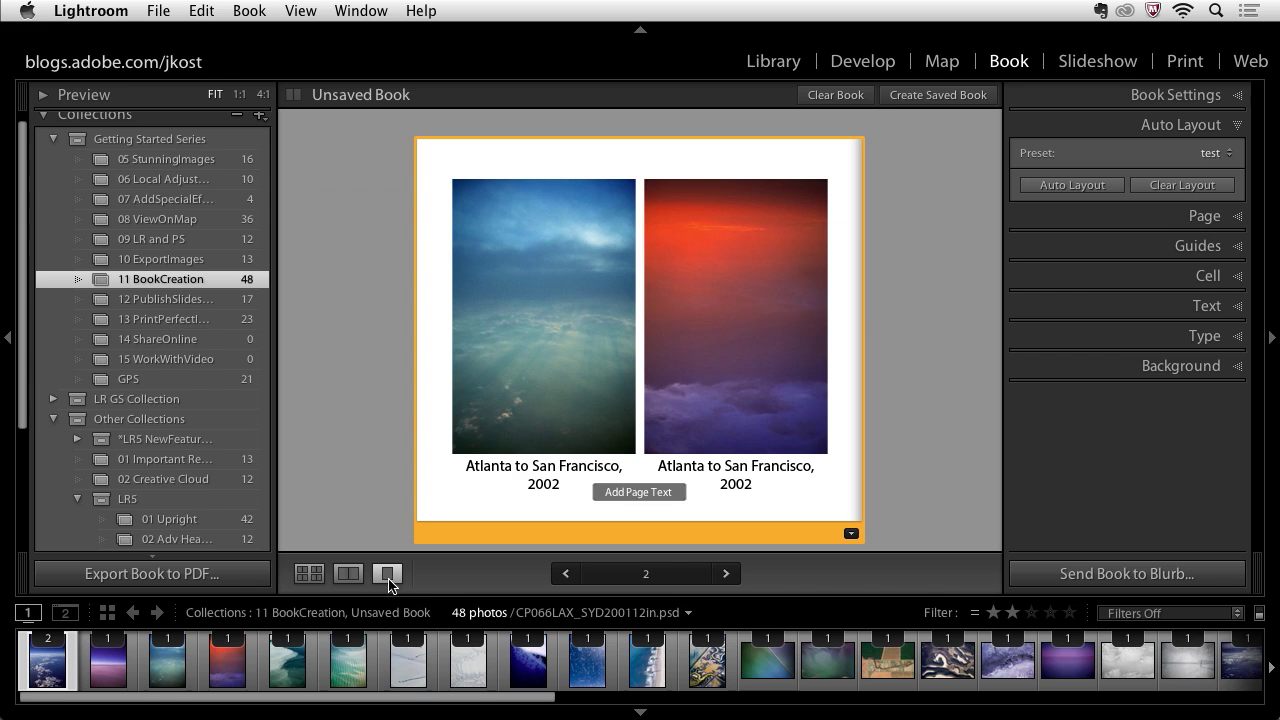
{"action": "key", "text": "super+e"}
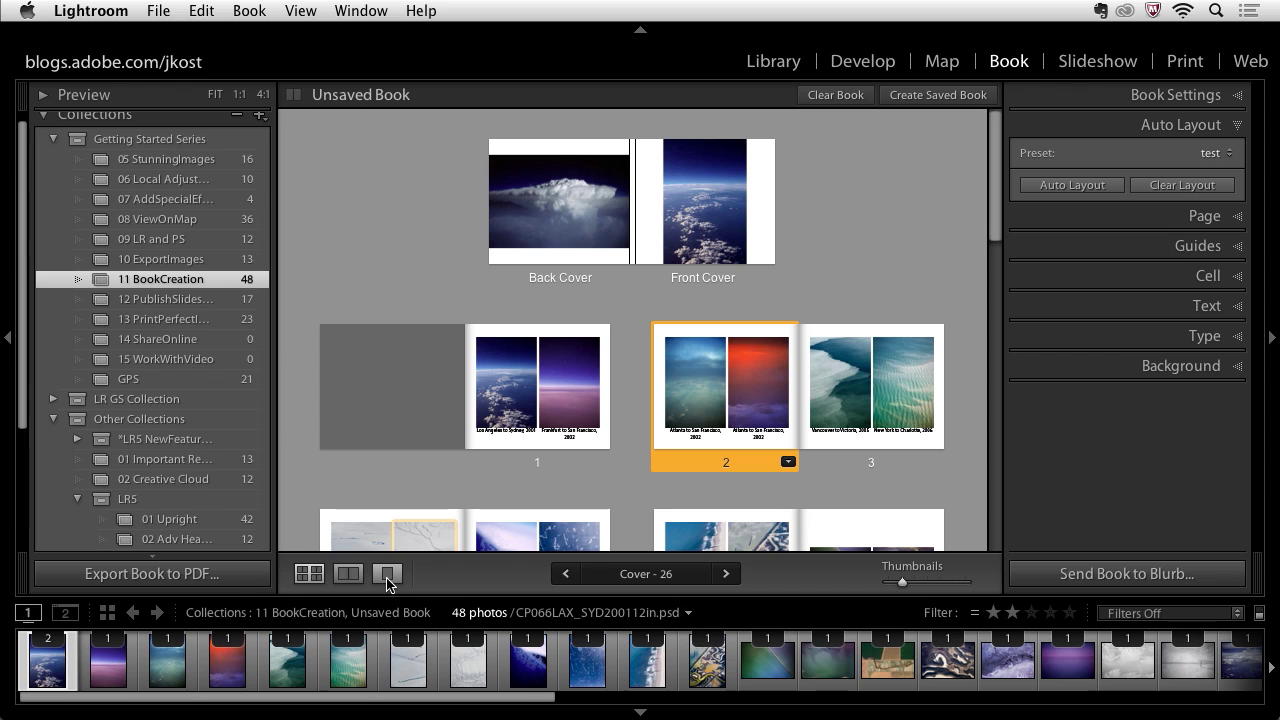
Try larger page thumbnails, reduce them to a small size, and hide the Collections side of the workspace to show more spreads
{"action": "left_click", "coordinate": [387, 580]}
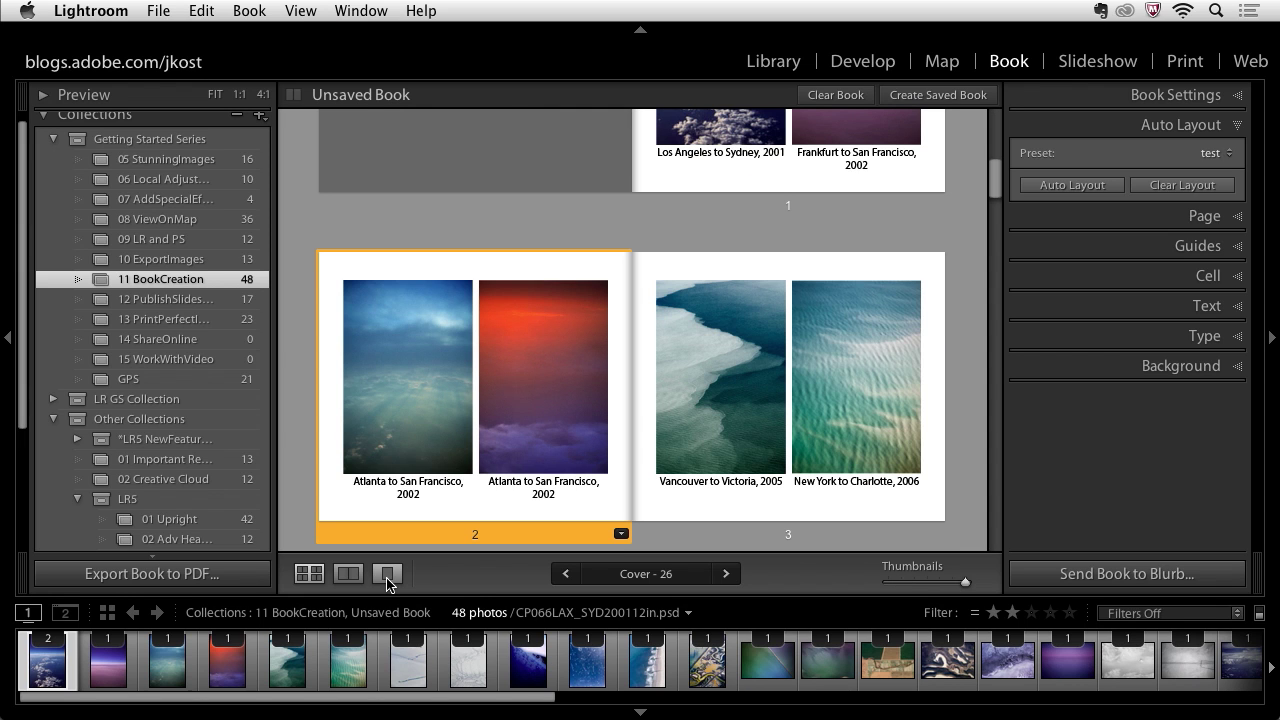
{"action": "key", "text": "super+e"}
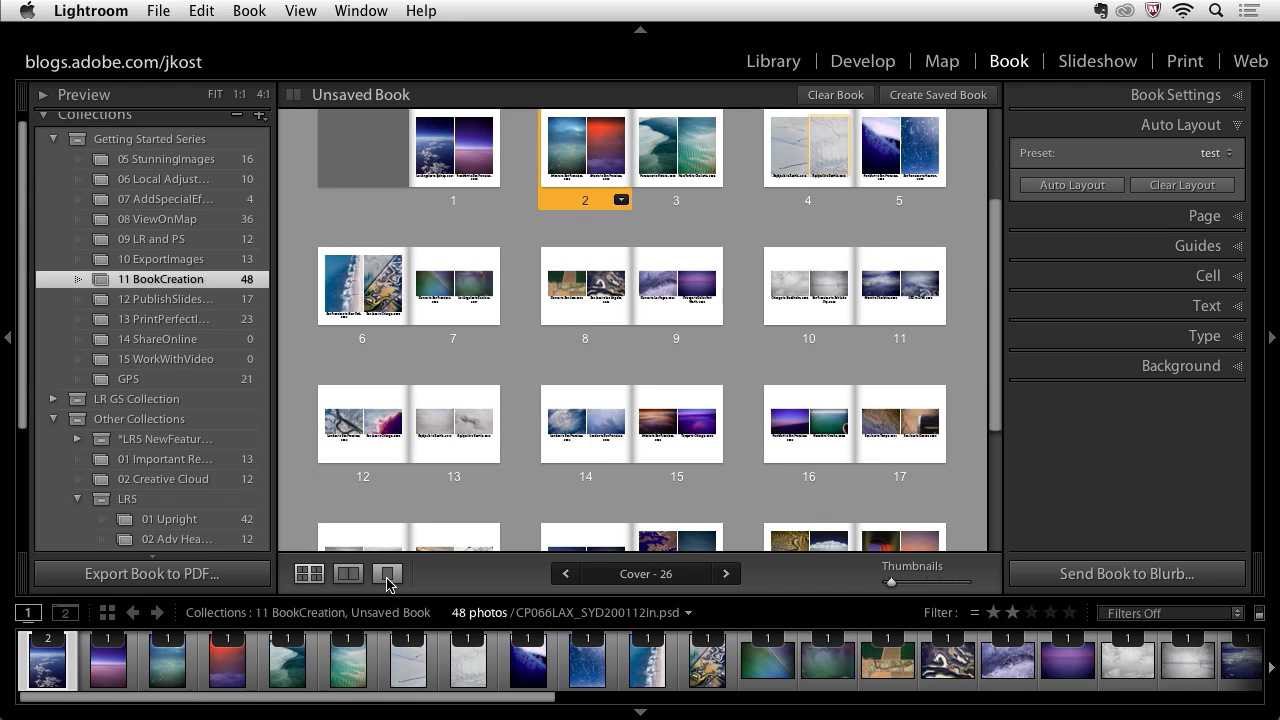
{"action": "left_click", "coordinate": [7, 345]}
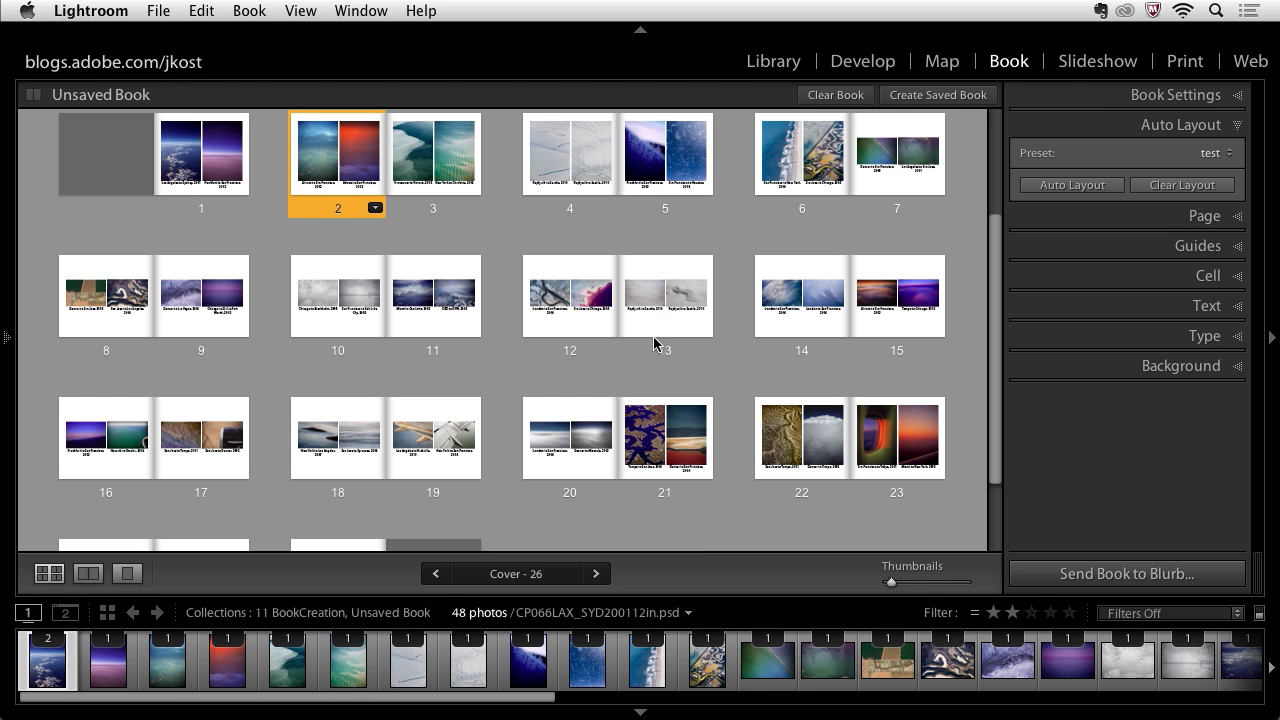
Look at page 4 in single-page view and open the cover in single-page view
{"action": "double_click", "coordinate": [589, 211]}
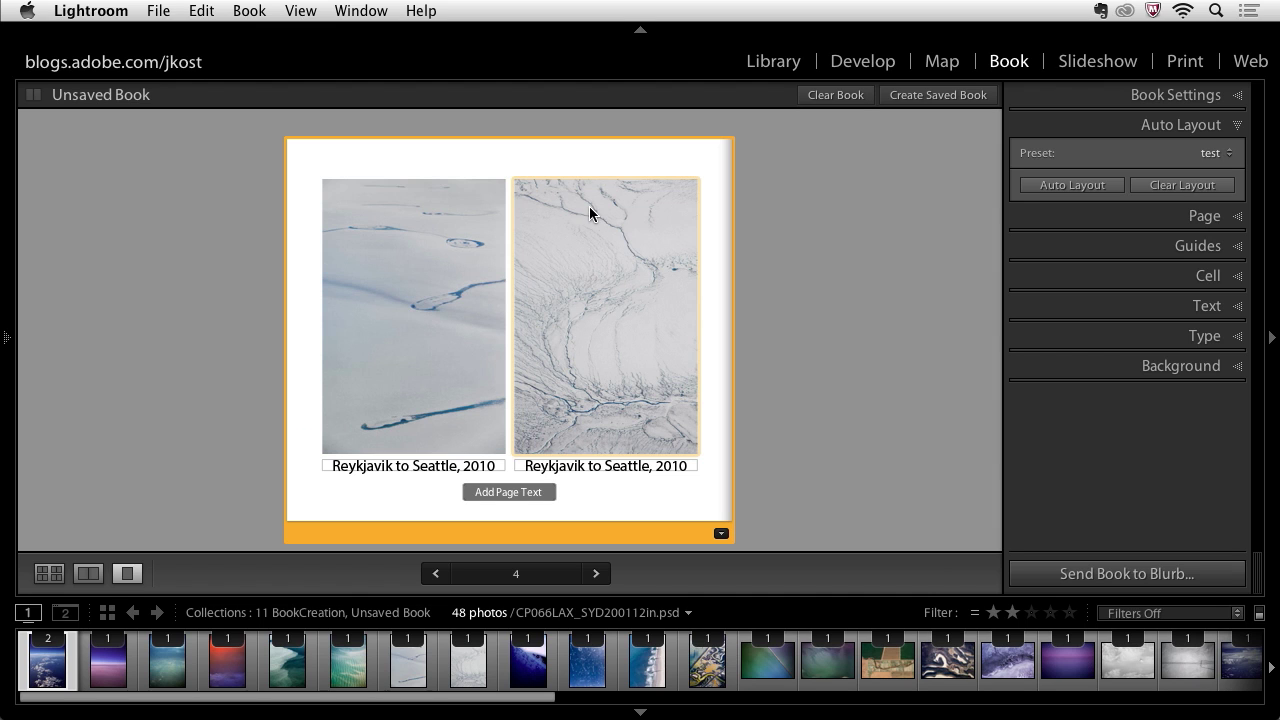
{"action": "key", "text": "super+e"}
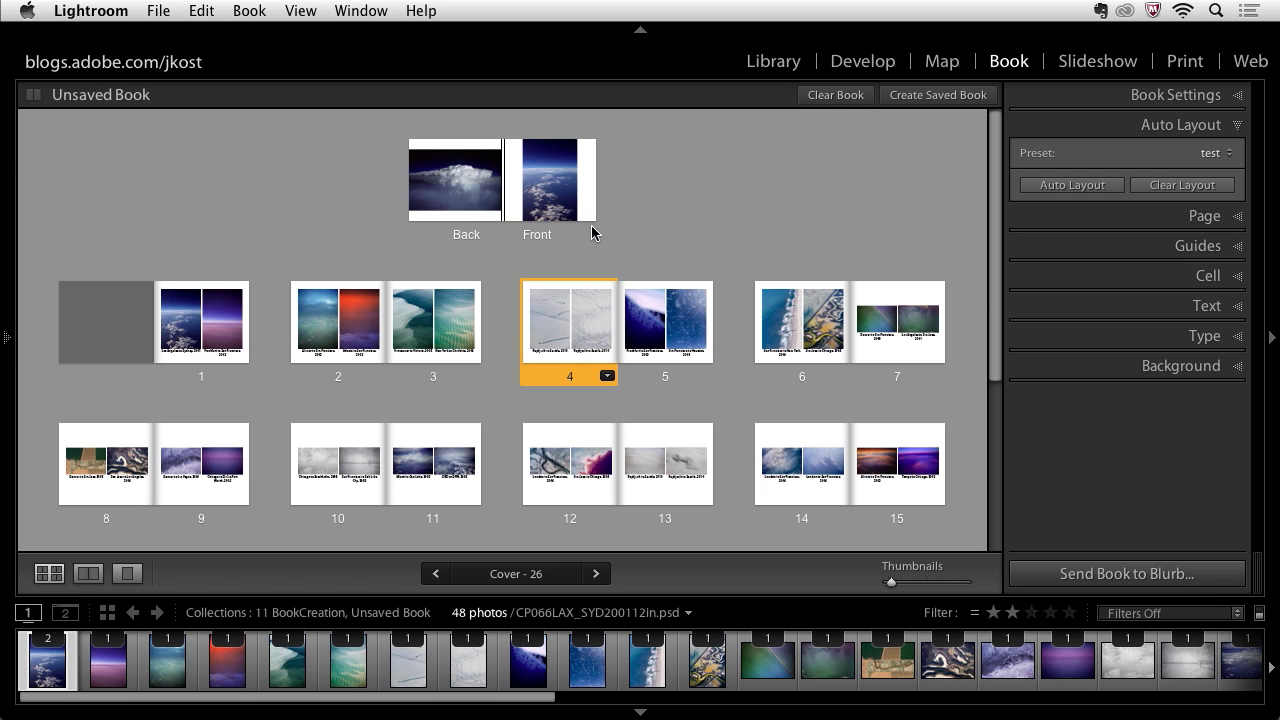
{"action": "double_click", "coordinate": [537, 240]}
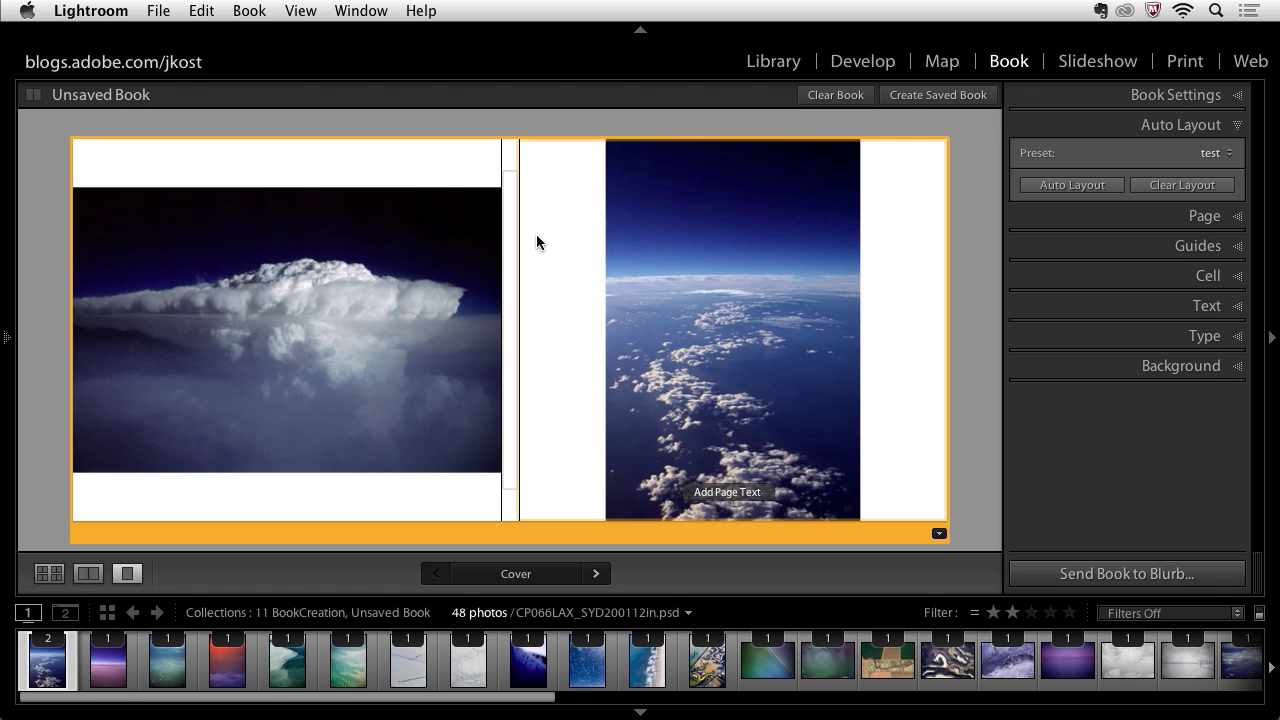
Change the cover to the layout with a small photo grid on the back and a full-page photo with overlaid text on the front
{"action": "left_click", "coordinate": [940, 535]}
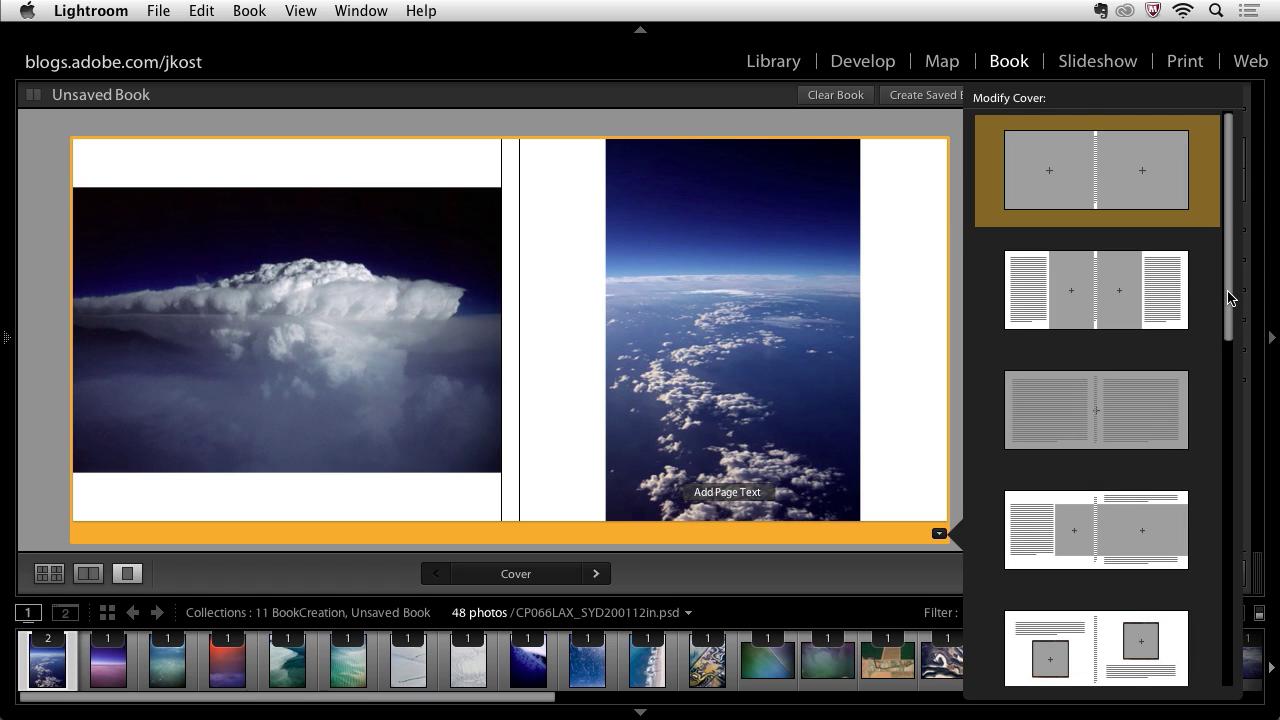
{"action": "left_click_drag", "start_coordinate": [1230, 296], "coordinate": [1230, 597]}
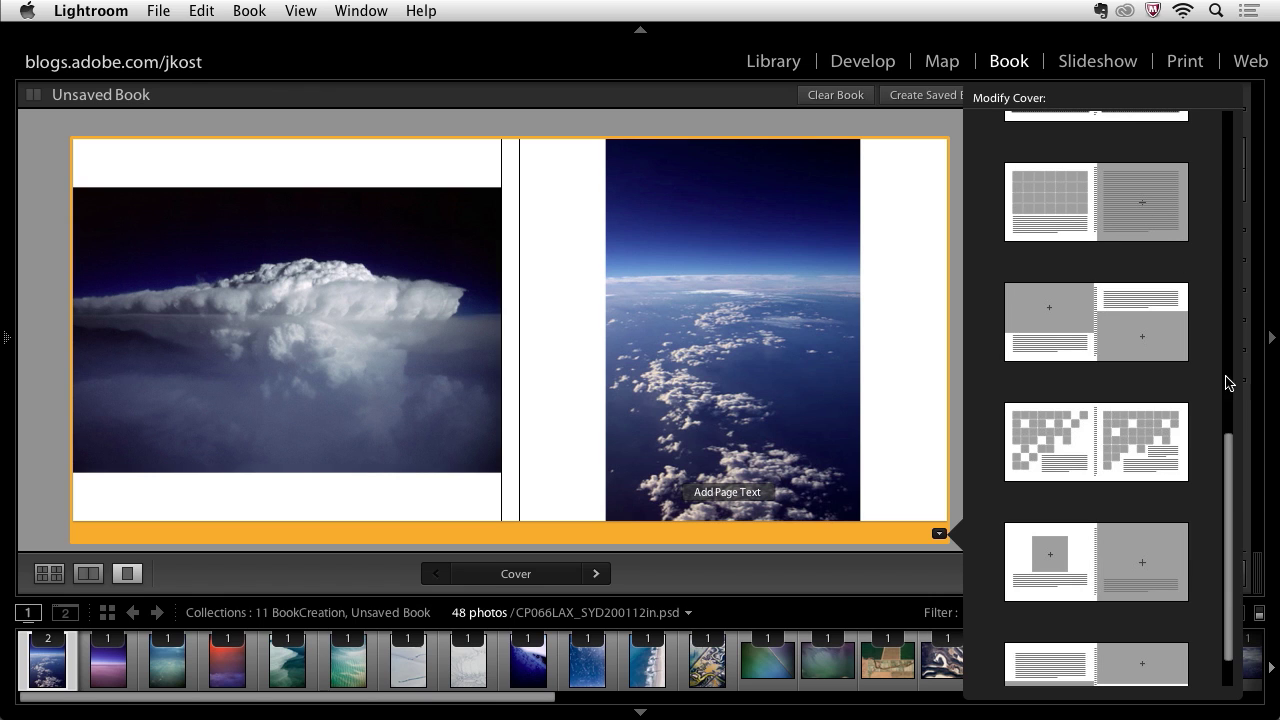
{"action": "scroll", "coordinate": [1231, 465], "scroll_direction": "up", "scroll_amount": 4}
{"action": "scroll", "coordinate": [1230, 508], "scroll_direction": "down", "scroll_amount": 3}
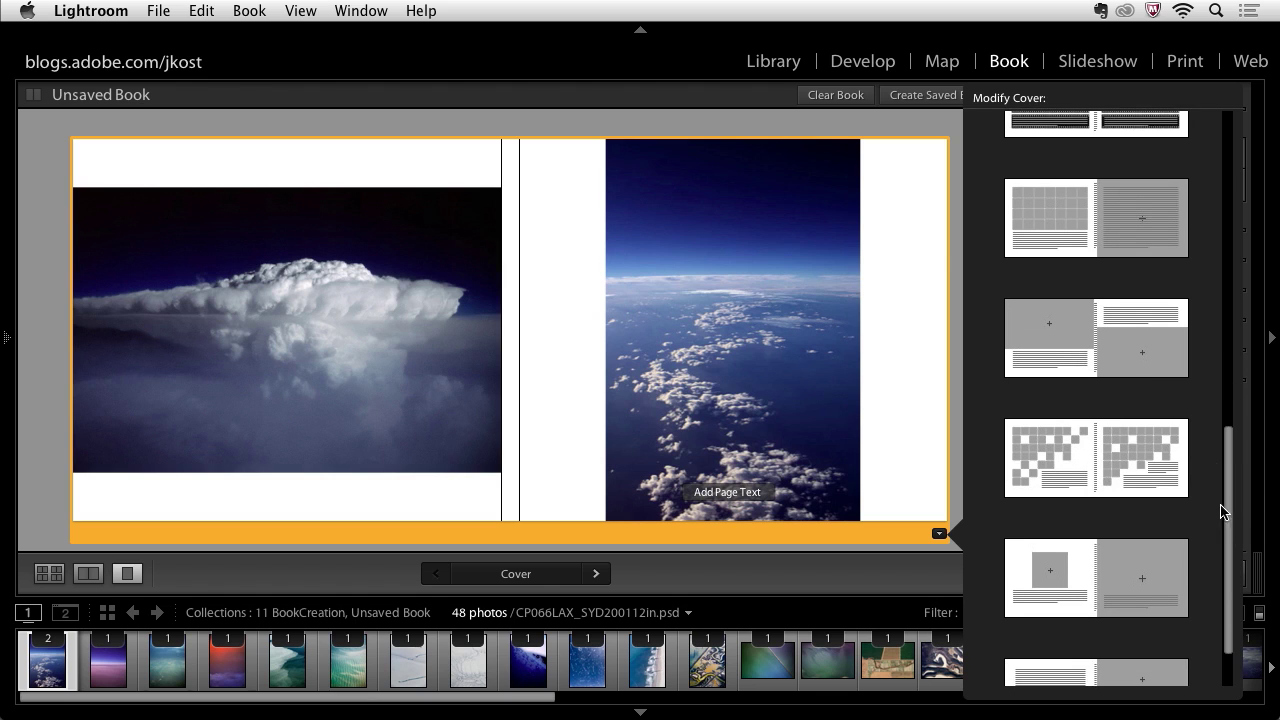
{"action": "left_click", "coordinate": [1140, 244]}
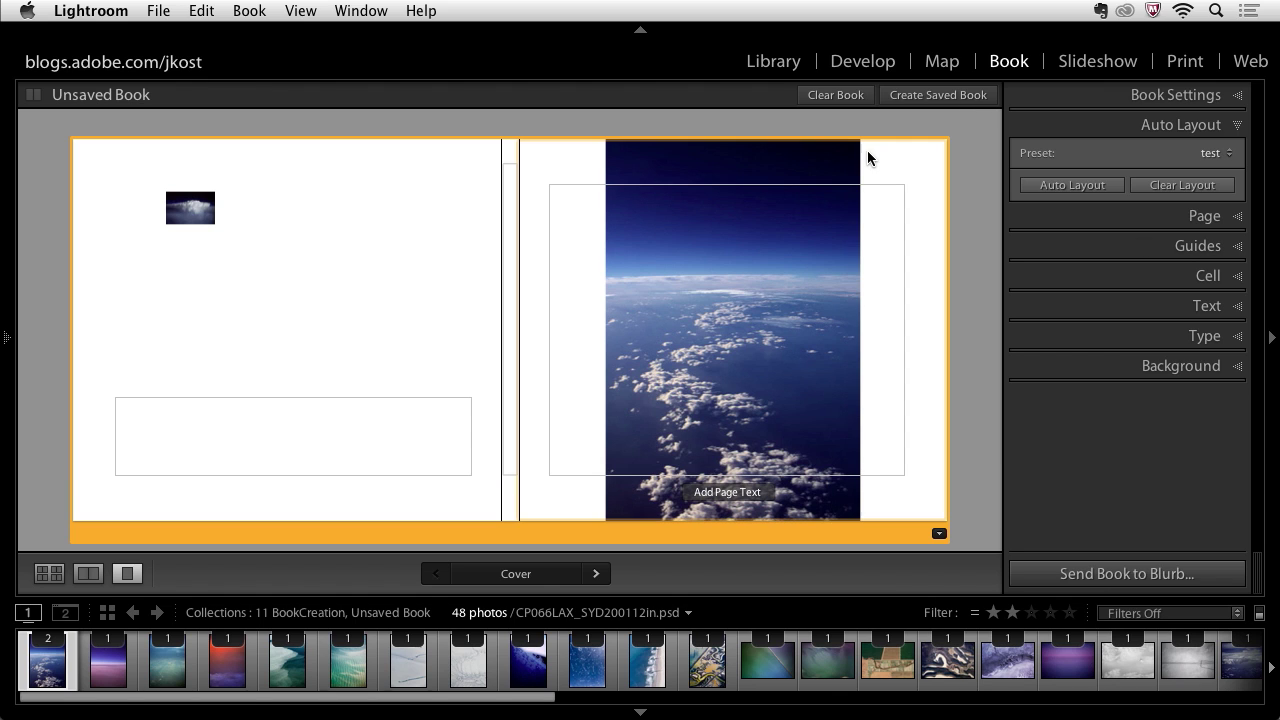
Fill the front cover cell with its aerial cloud photo using Zoom Photo To Fill Cell, and shift the image downward
{"action": "left_click", "coordinate": [842, 167]}
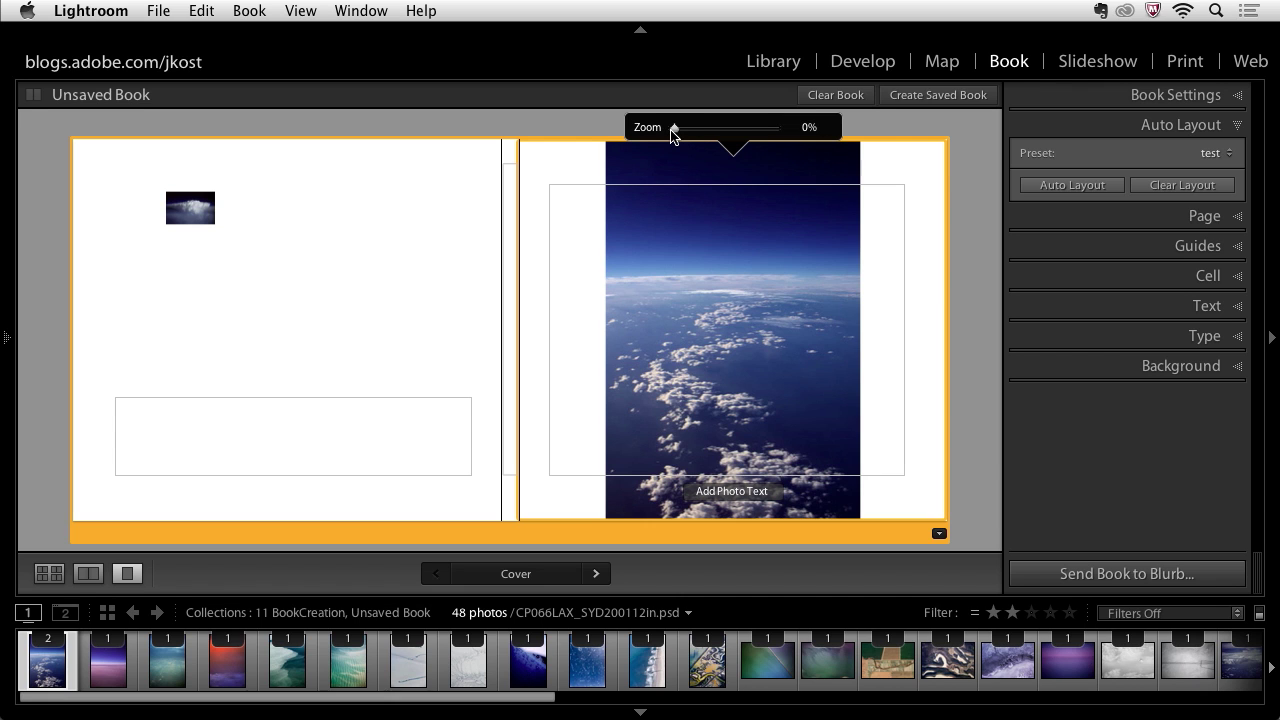
{"action": "left_click_drag", "start_coordinate": [673, 133], "coordinate": [687, 131]}
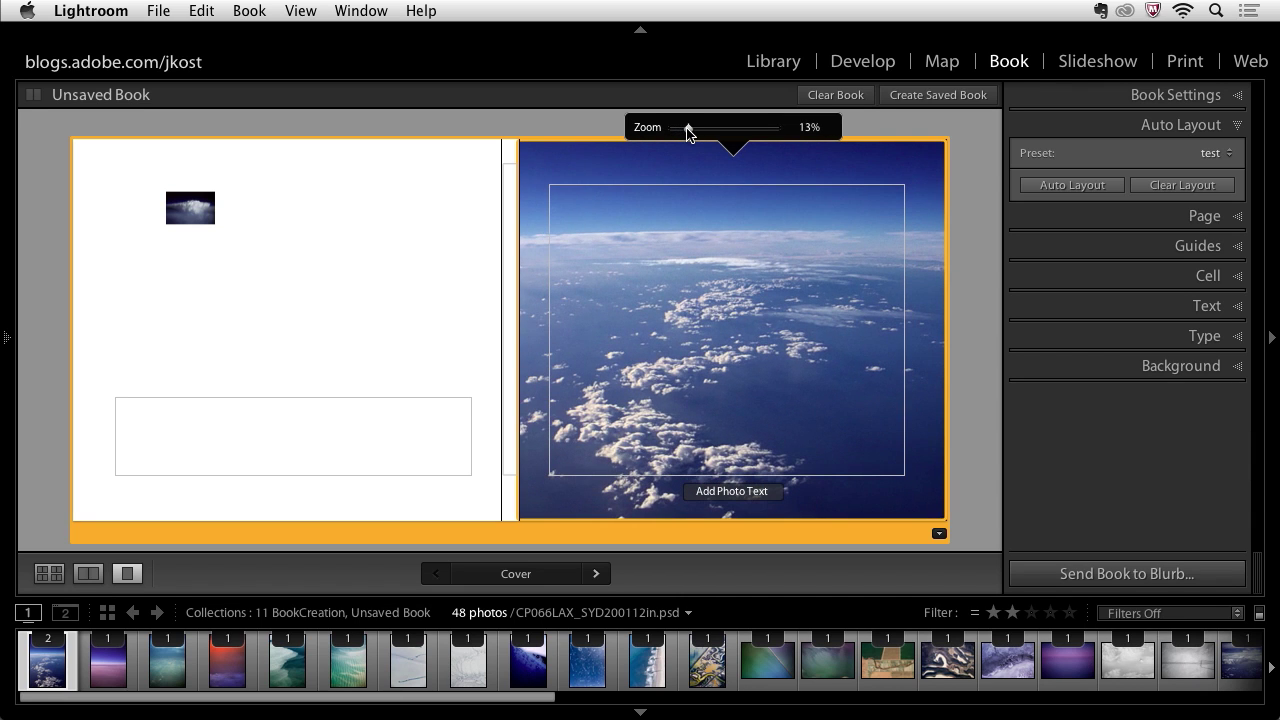
{"action": "right_click", "coordinate": [784, 166]}
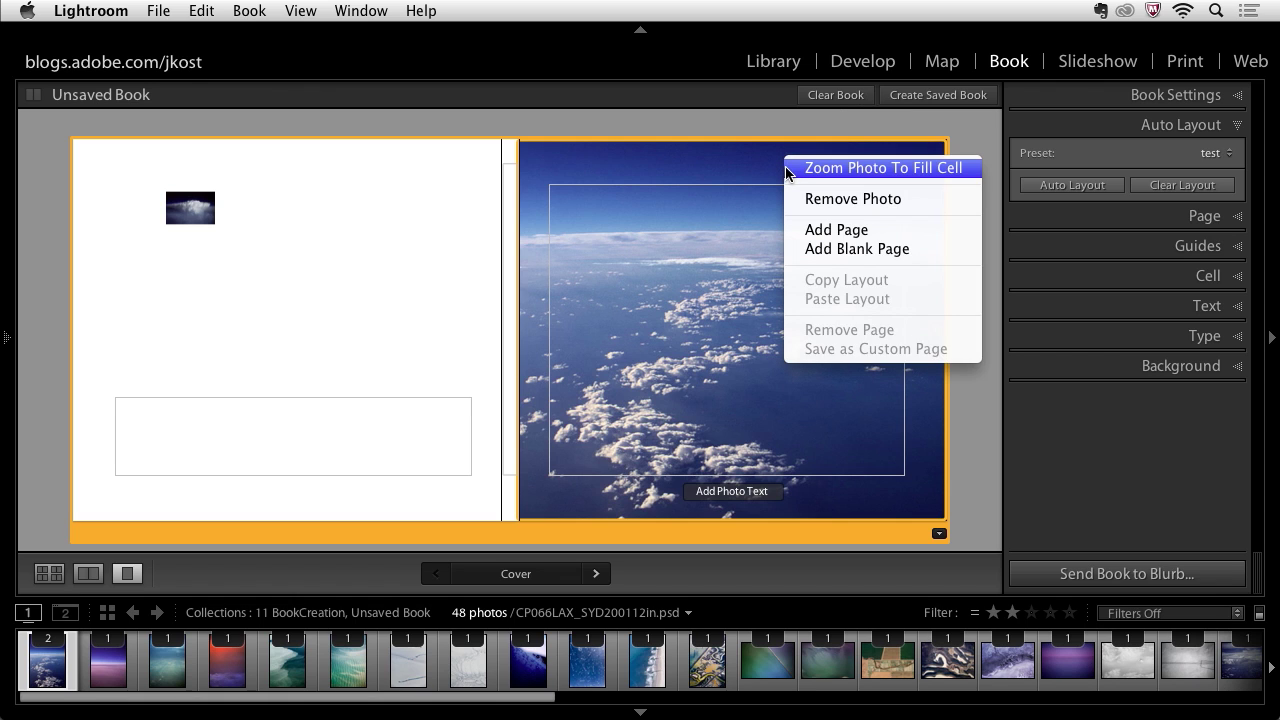
{"action": "left_click", "coordinate": [876, 168]}
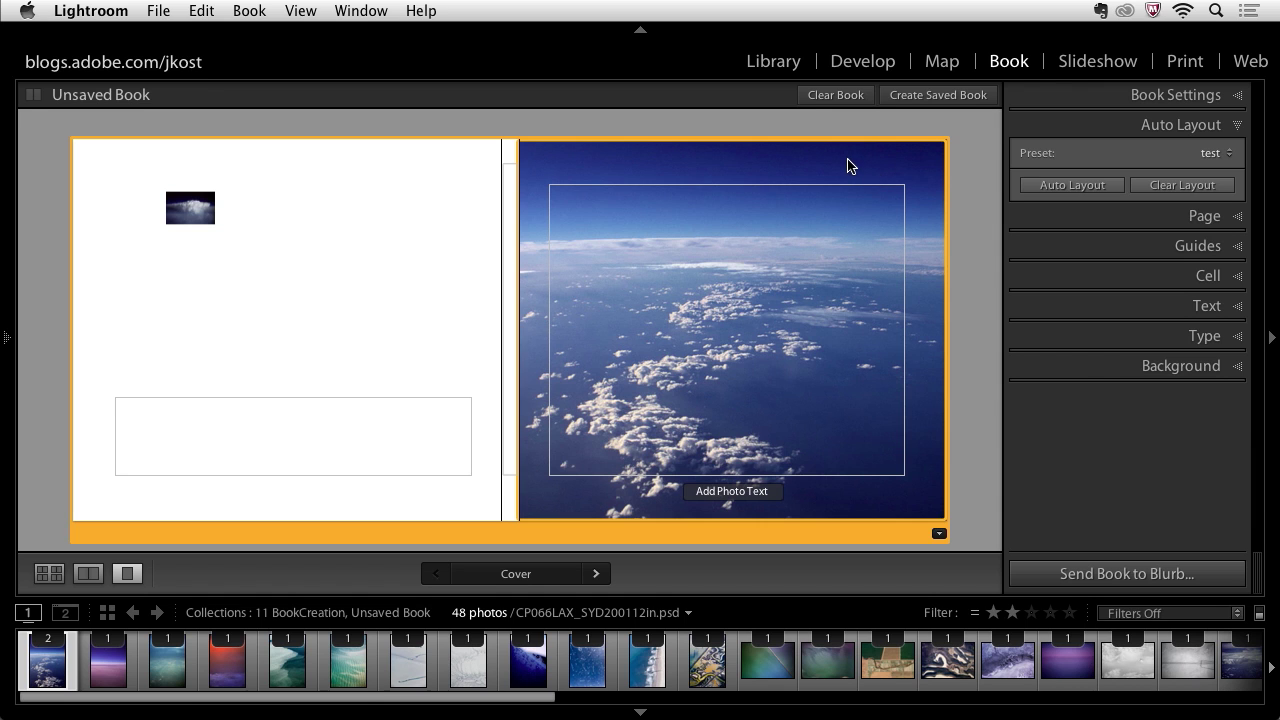
{"action": "left_click_drag", "start_coordinate": [847, 165], "coordinate": [865, 335]}
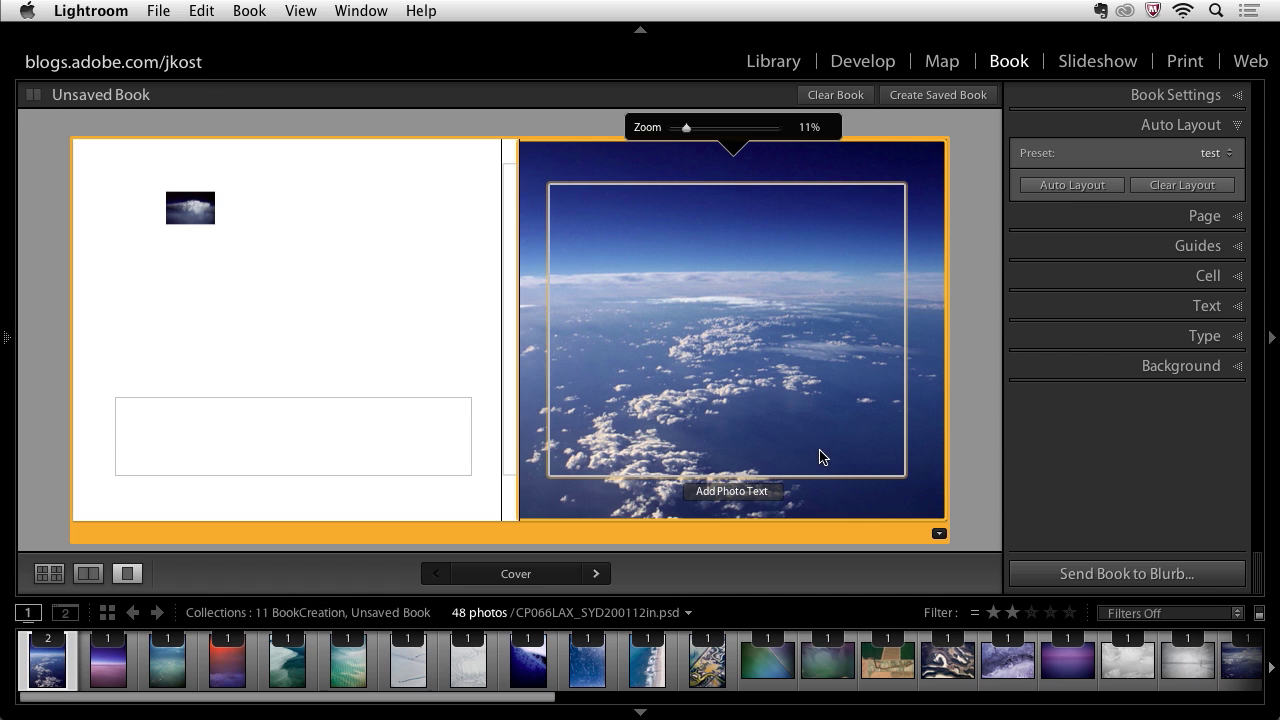
{"action": "mouse_move", "coordinate": [903, 323]}
{"action": "left_mouse_down"}
{"action": "mouse_move", "coordinate": [920, 317]}
{"action": "mouse_move", "coordinate": [923, 246]}
{"action": "mouse_move", "coordinate": [920, 320]}
{"action": "left_mouse_up"}
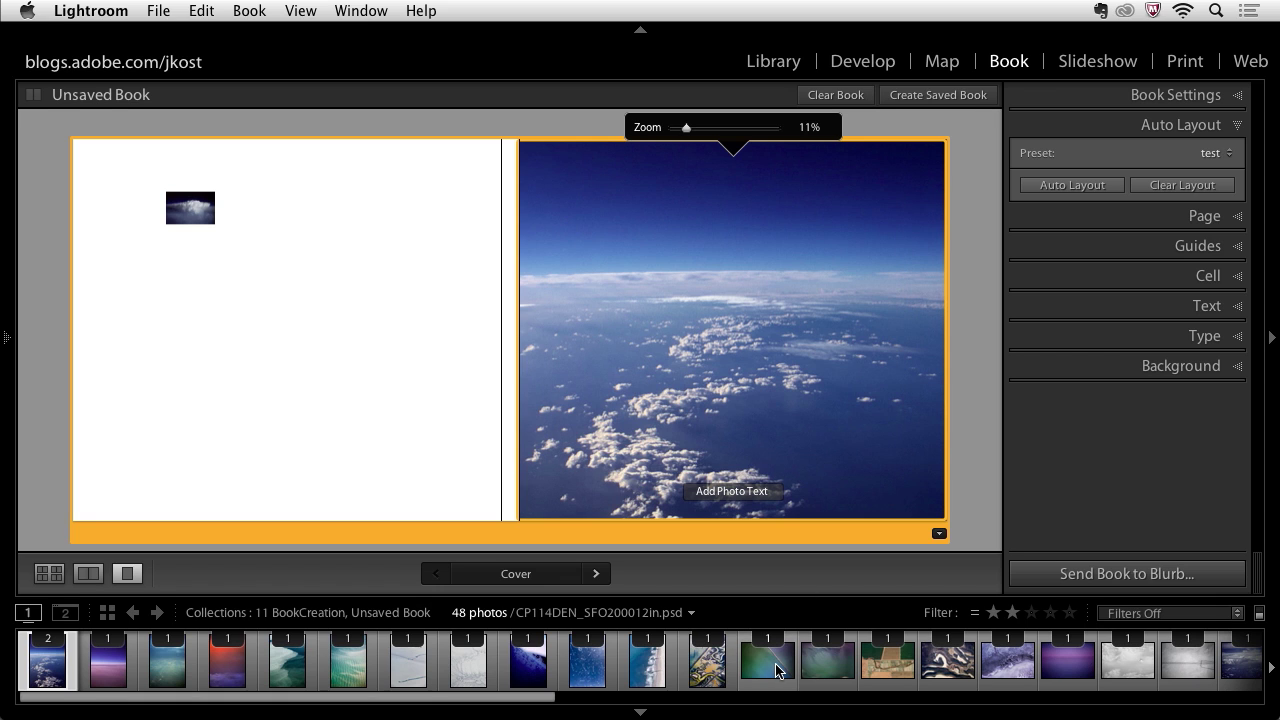
Replace the front cover photo with CP114DEN_SFO200012in.psd and apply Zoom Photo To Fill Cell
{"action": "left_click_drag", "start_coordinate": [777, 670], "coordinate": [771, 408]}
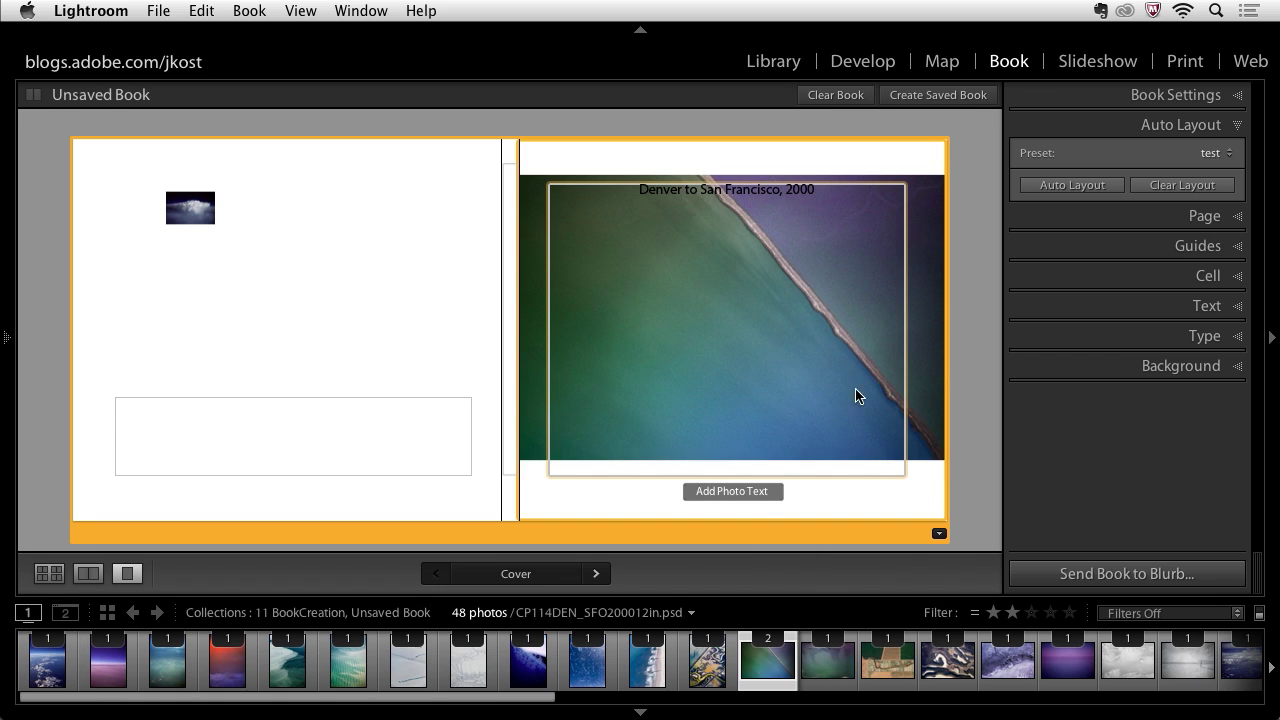
{"action": "right_click", "coordinate": [918, 336]}
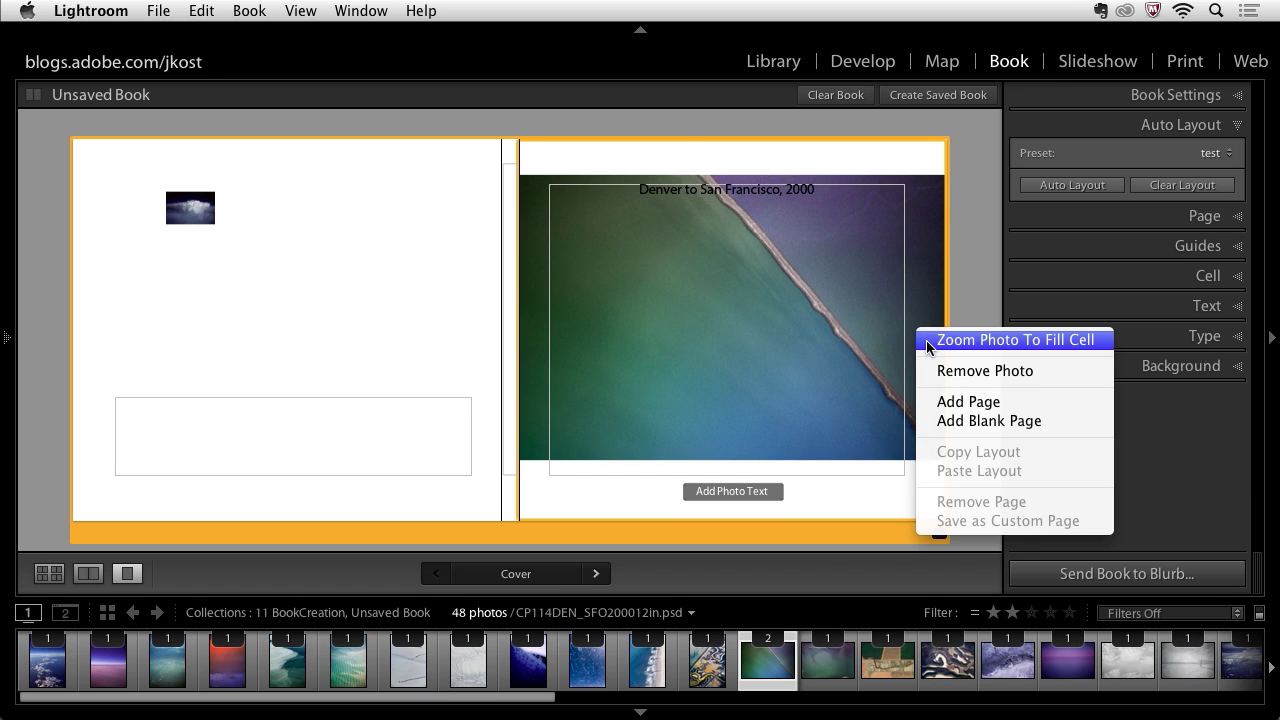
{"action": "left_click", "coordinate": [926, 340]}
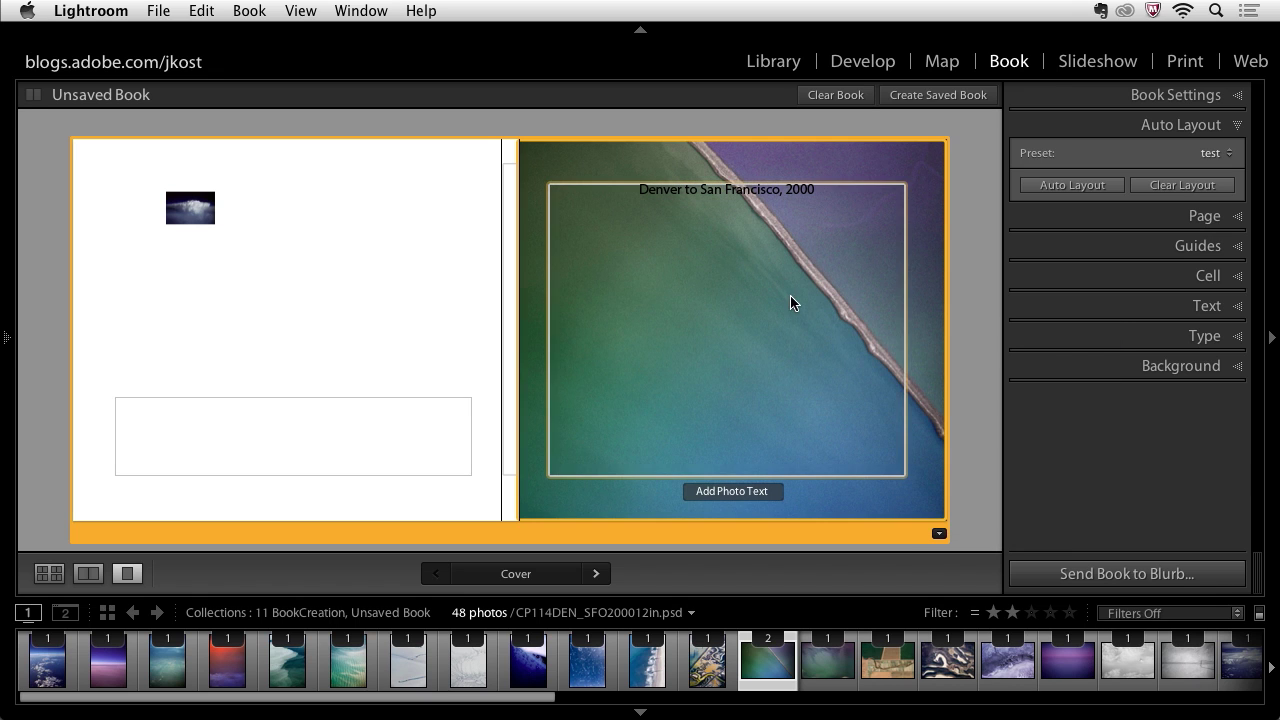
Reposition the new front cover photo within its cell, shifting the diagonal strip toward the lower left
{"action": "left_click", "coordinate": [796, 346]}
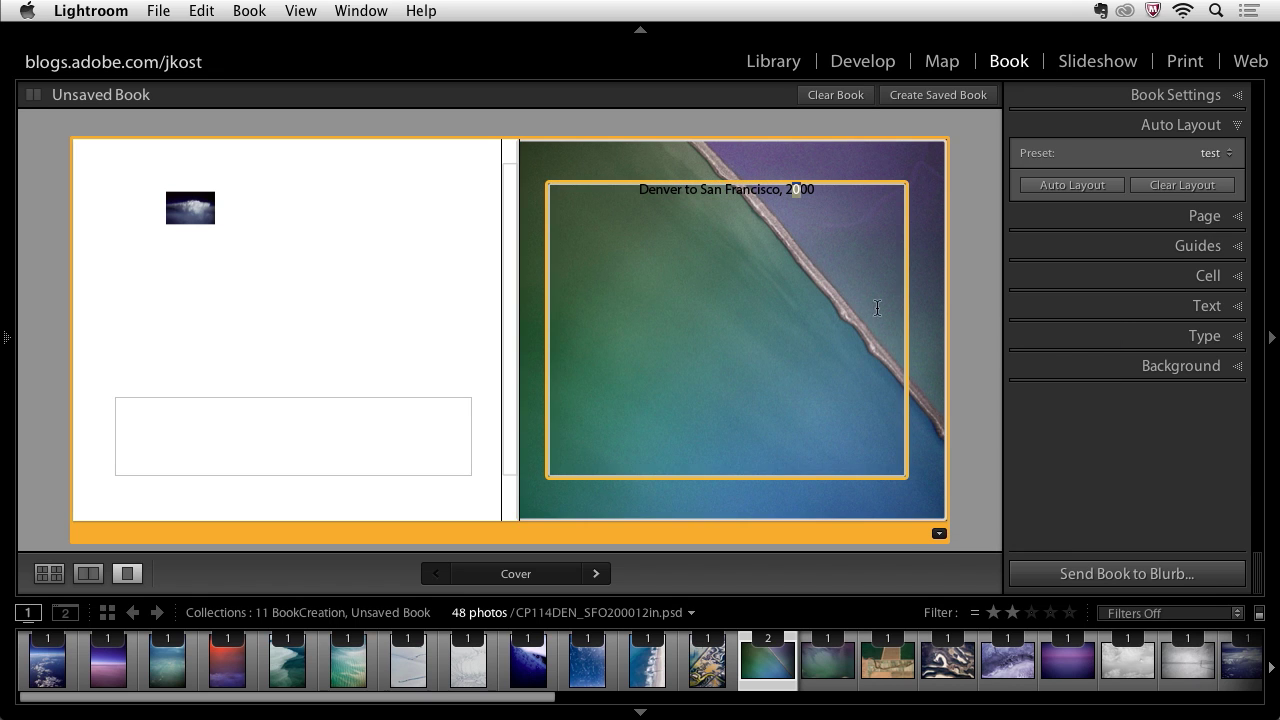
{"action": "left_click_drag", "start_coordinate": [923, 283], "coordinate": [833, 350]}
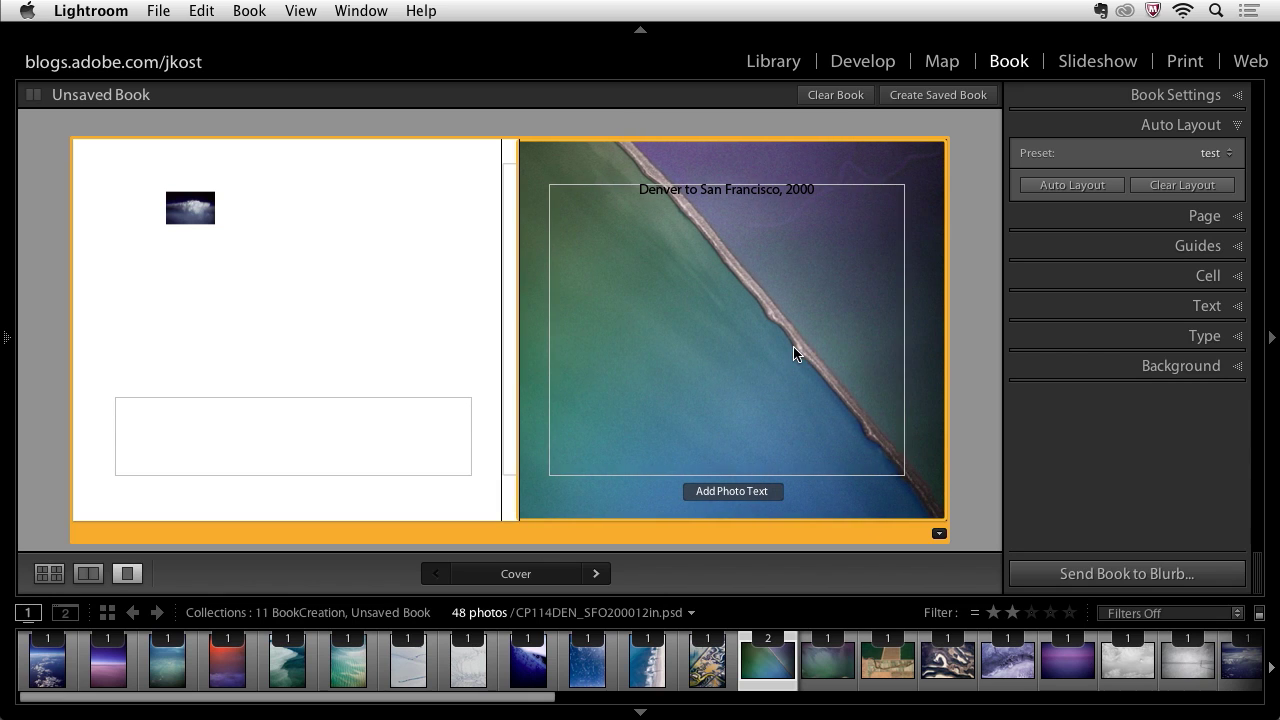
{"action": "left_click", "coordinate": [794, 353]}
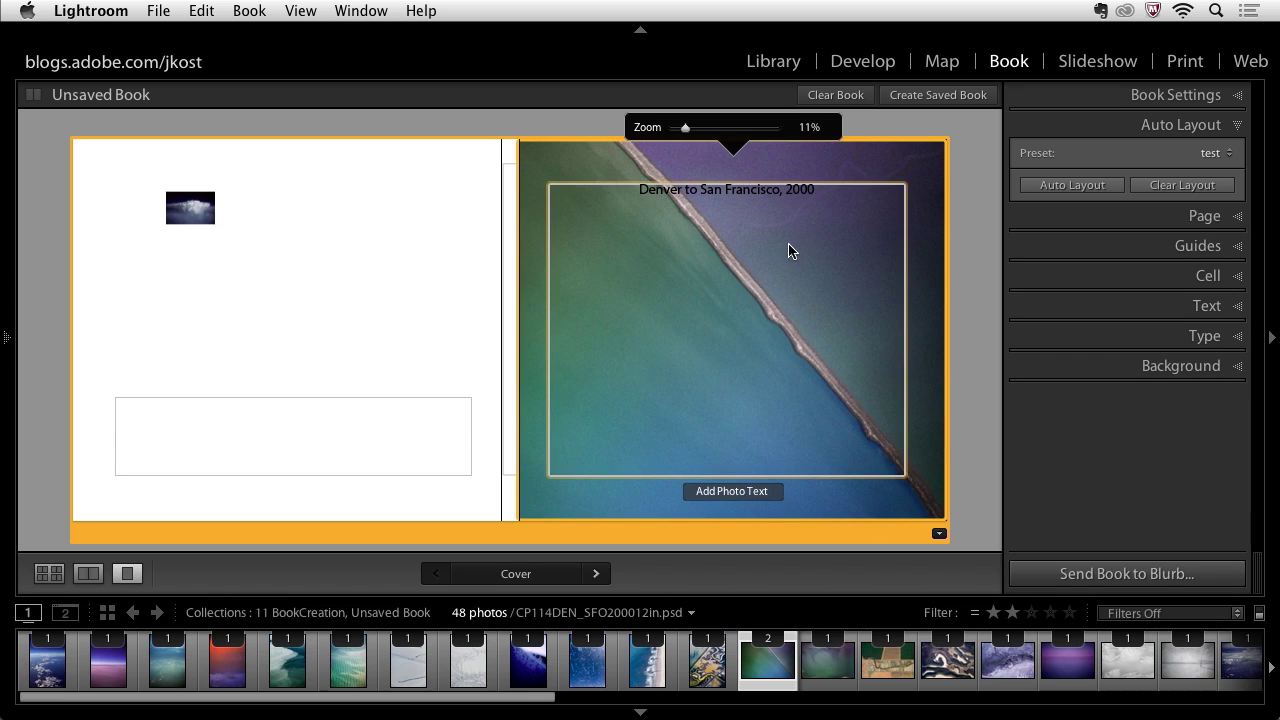
Replace the front cover caption with "window seat" and a second line reading "photography by" plus the photographer's name
{"action": "left_click", "coordinate": [790, 198]}
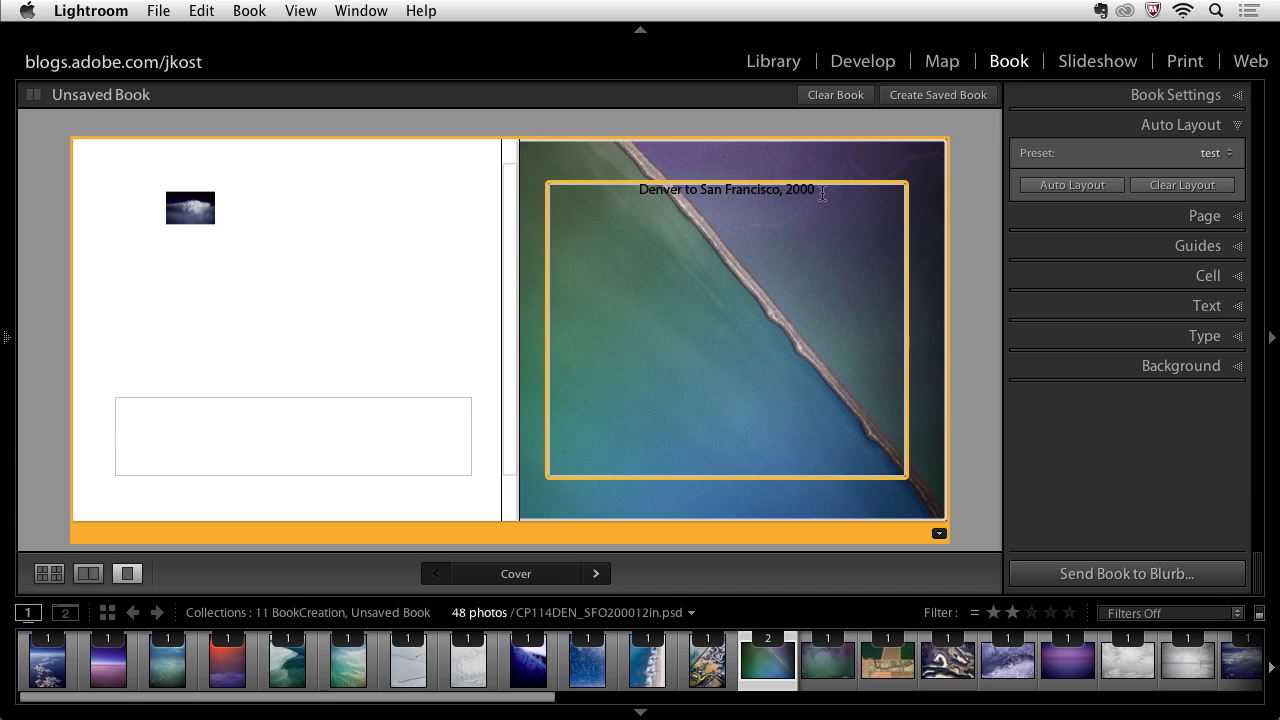
{"action": "left_click_drag", "start_coordinate": [822, 194], "coordinate": [583, 178]}
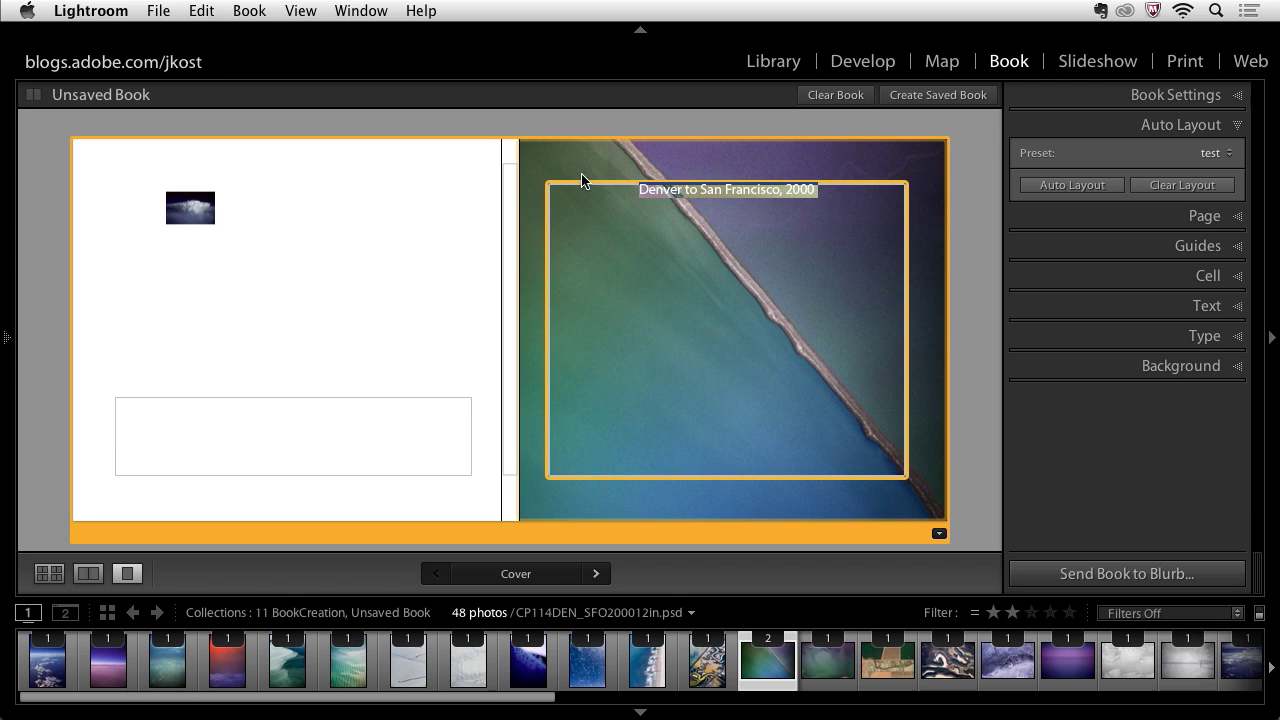
{"action": "type", "text": "window s"}
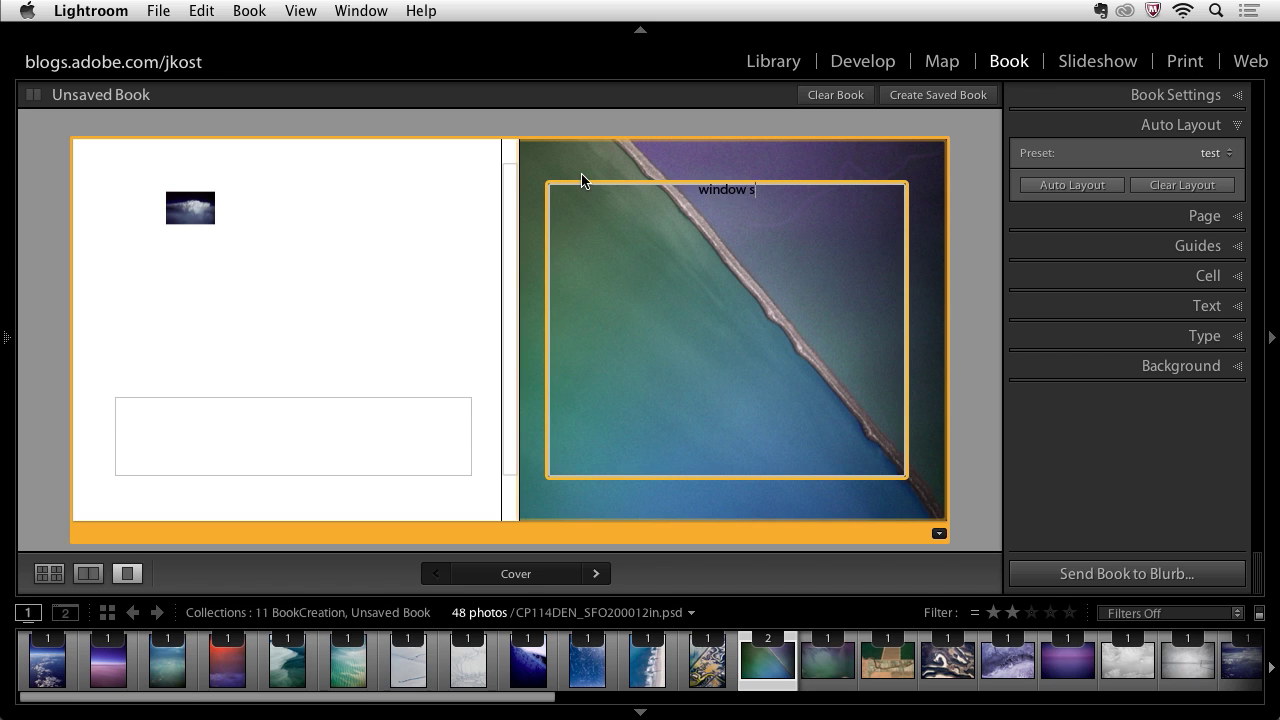
{"action": "type", "text": "eat photography by"}
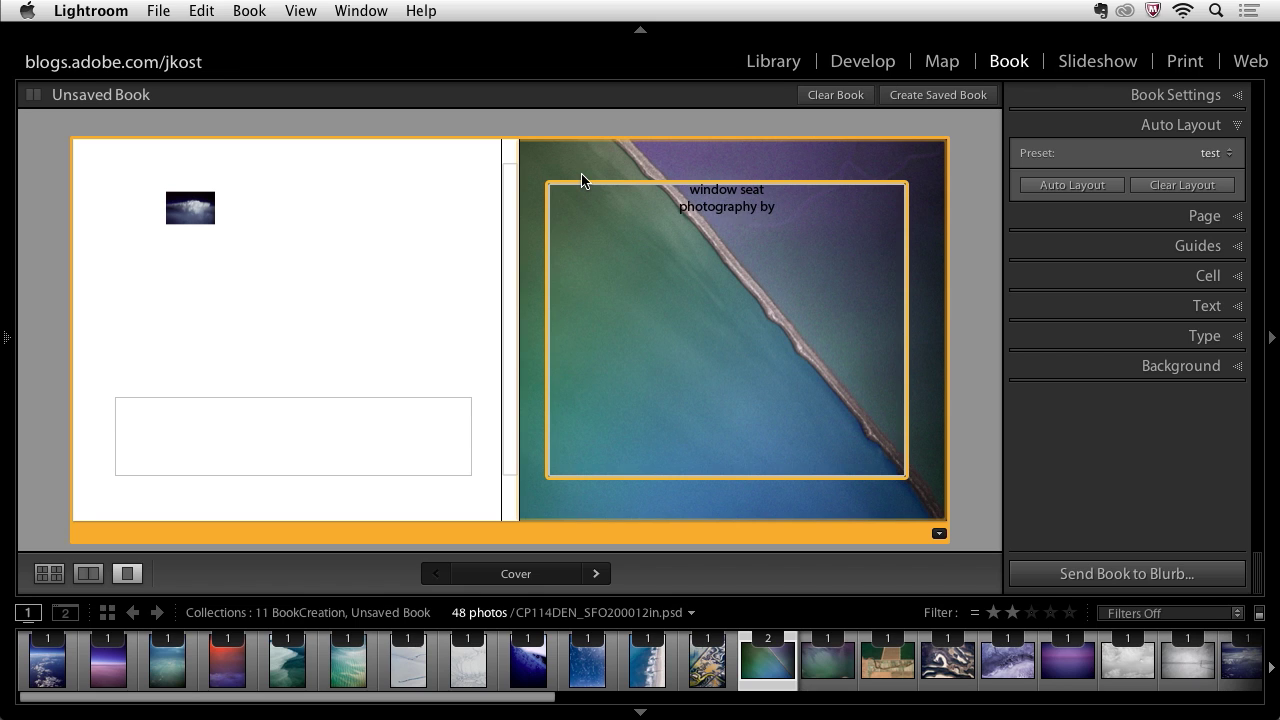
{"action": "type", "text": " julieanne kost"}
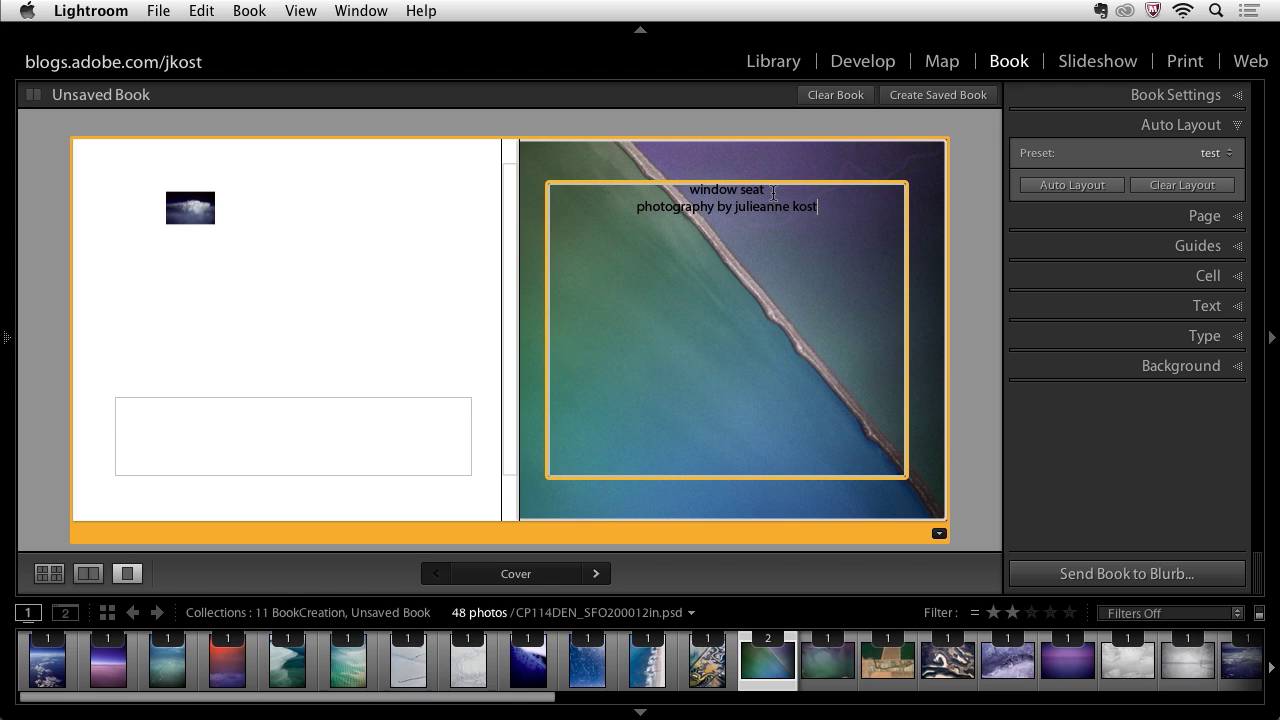
Format the "window seat" title line on the front cover as Bold at 85 pt
{"action": "left_click_drag", "start_coordinate": [774, 192], "coordinate": [670, 190]}
{"action": "left_click", "coordinate": [1136, 338]}
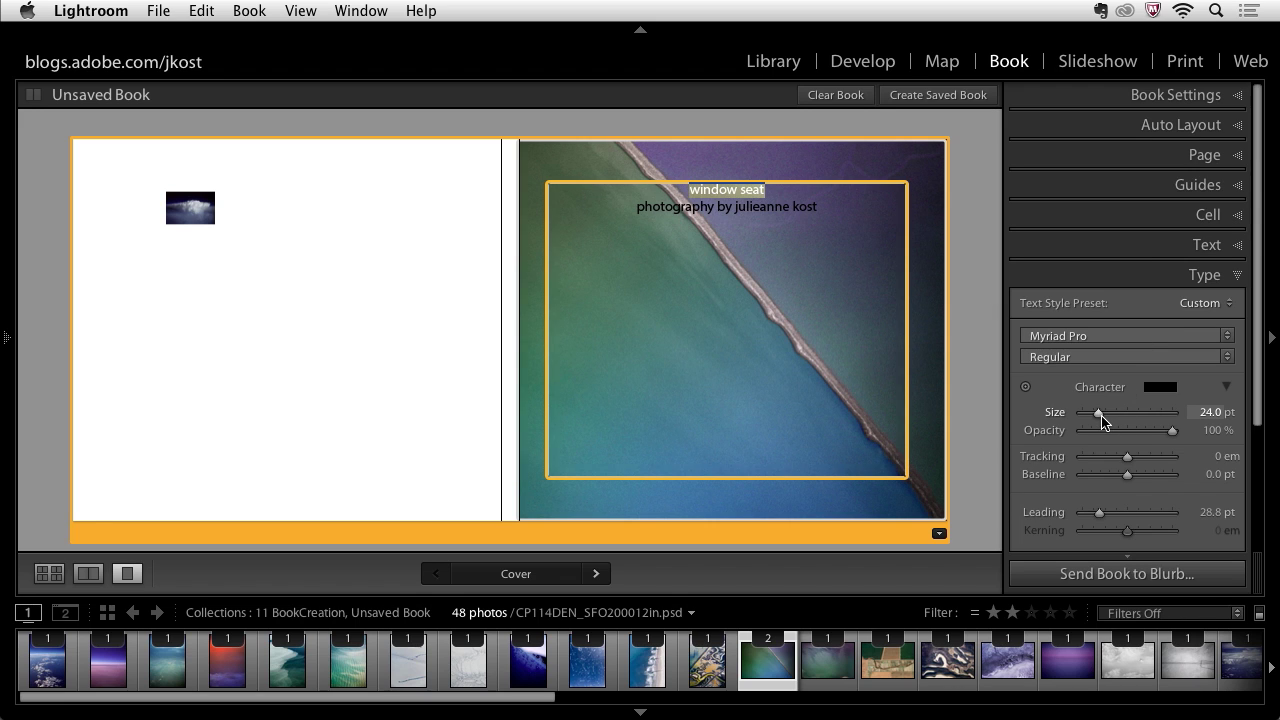
{"action": "left_click_drag", "start_coordinate": [1101, 418], "coordinate": [1148, 422]}
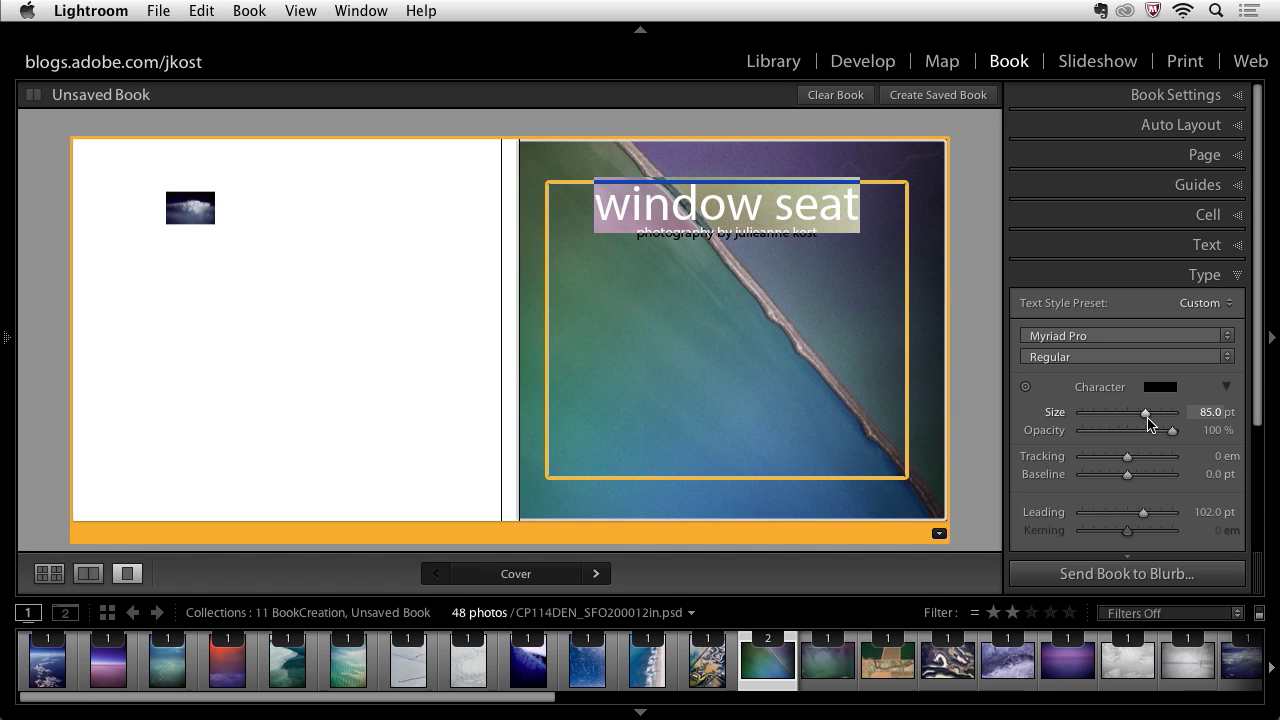
{"action": "left_click", "coordinate": [1162, 357]}
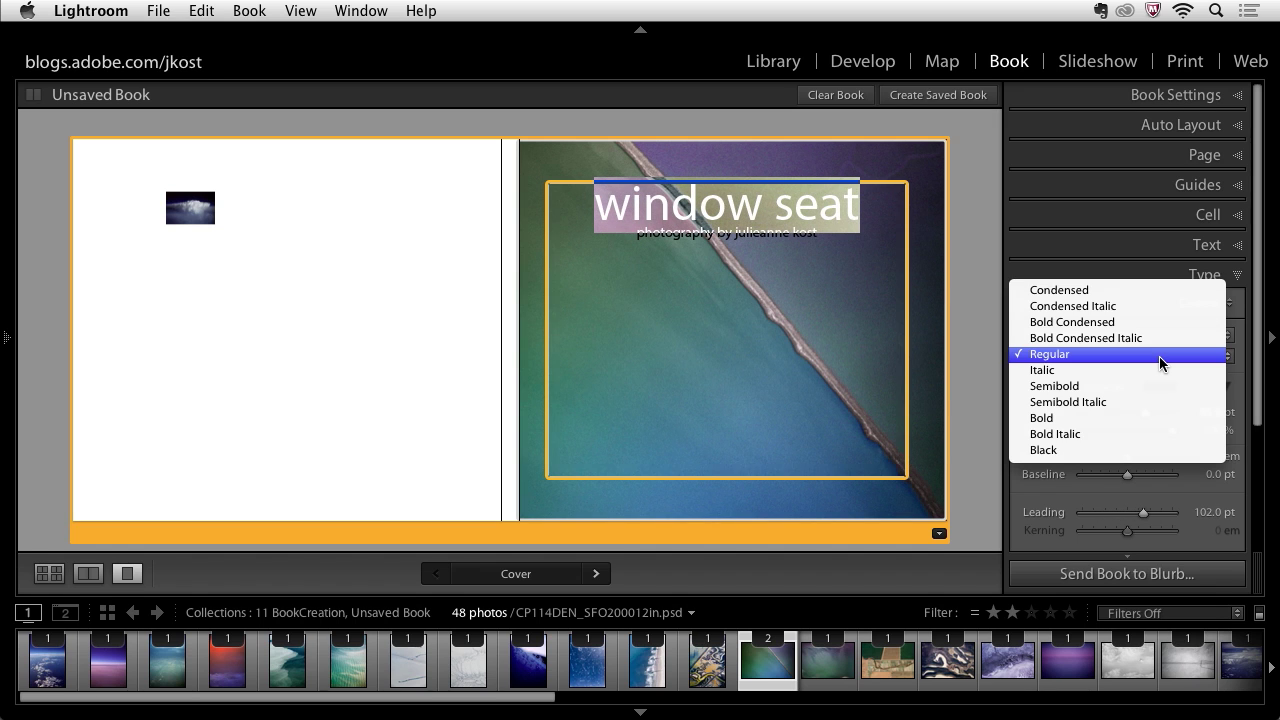
{"action": "left_click", "coordinate": [1149, 418]}
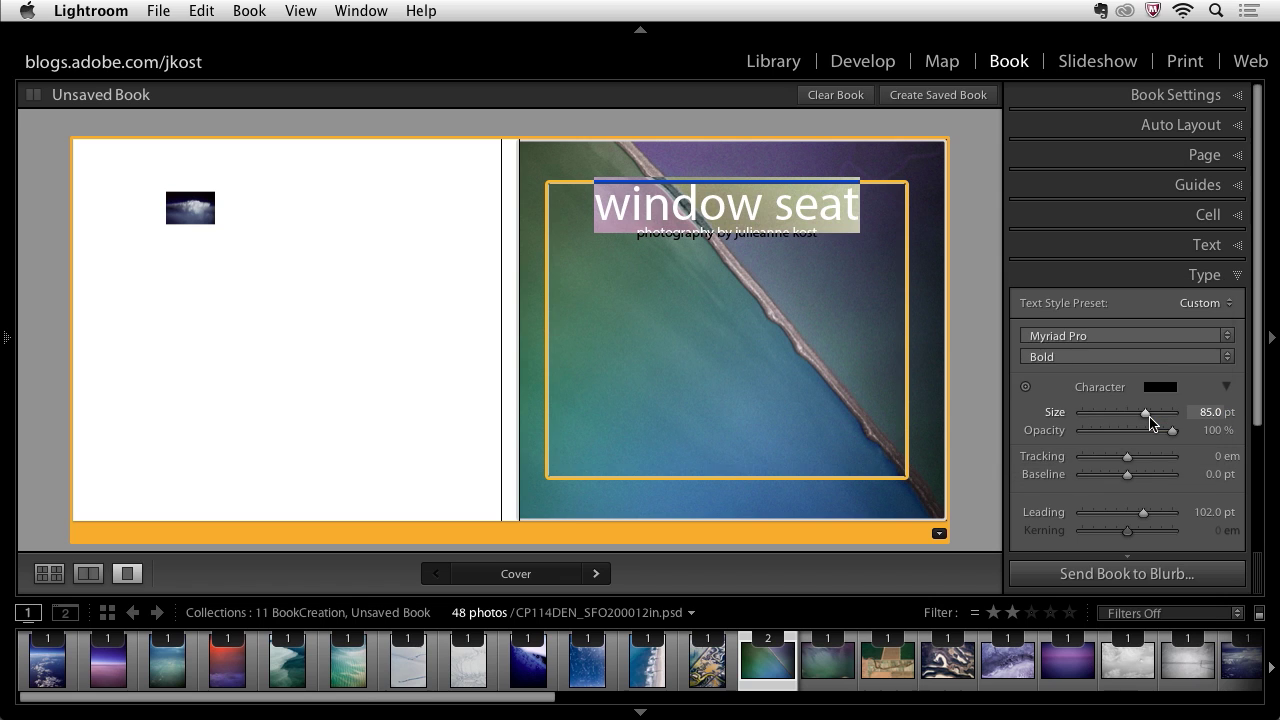
{"action": "left_click", "coordinate": [840, 258]}
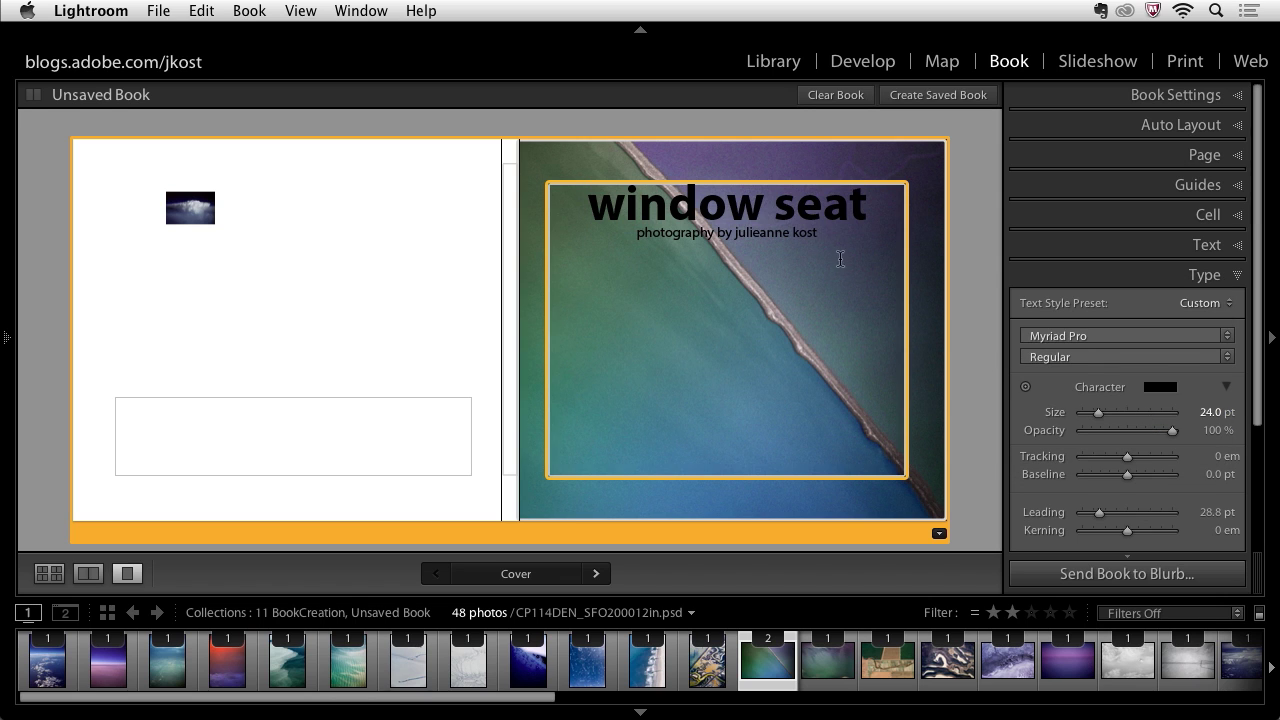
Set the tracking of the photography credit line to 240 em so it spans the title's width
{"action": "left_click_drag", "start_coordinate": [833, 237], "coordinate": [636, 243]}
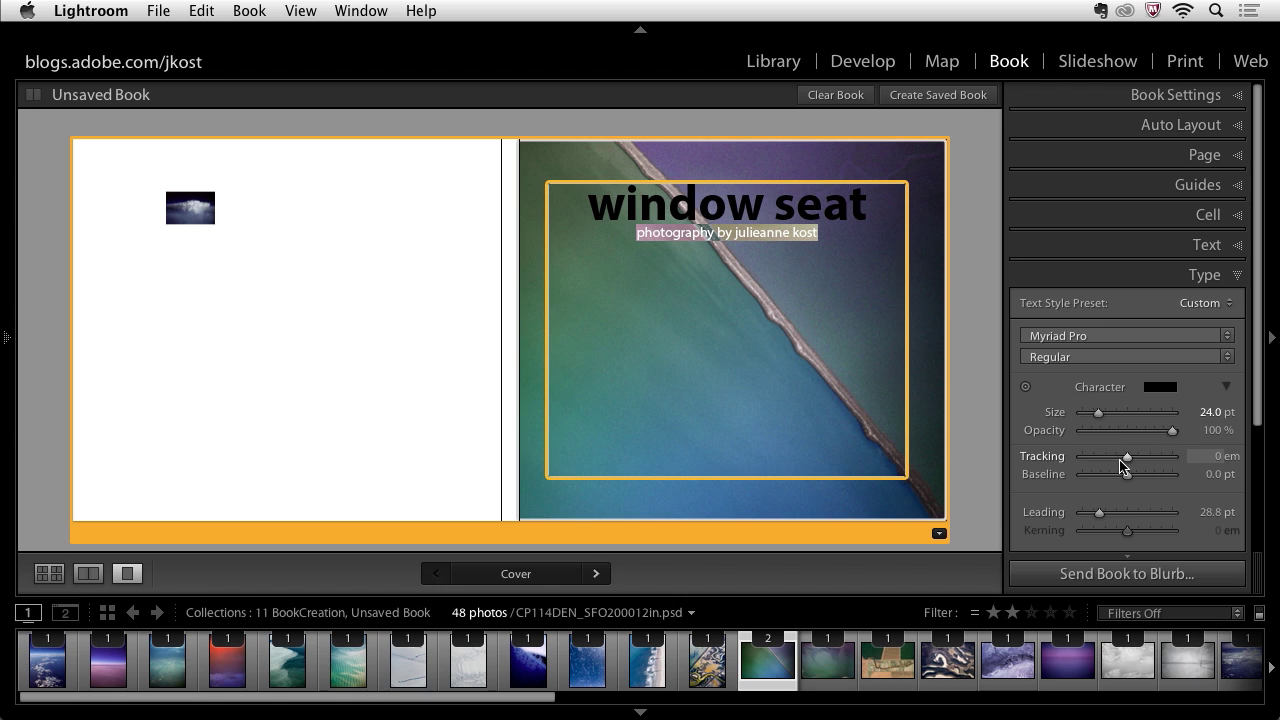
{"action": "left_click_drag", "start_coordinate": [1128, 458], "coordinate": [1154, 464]}
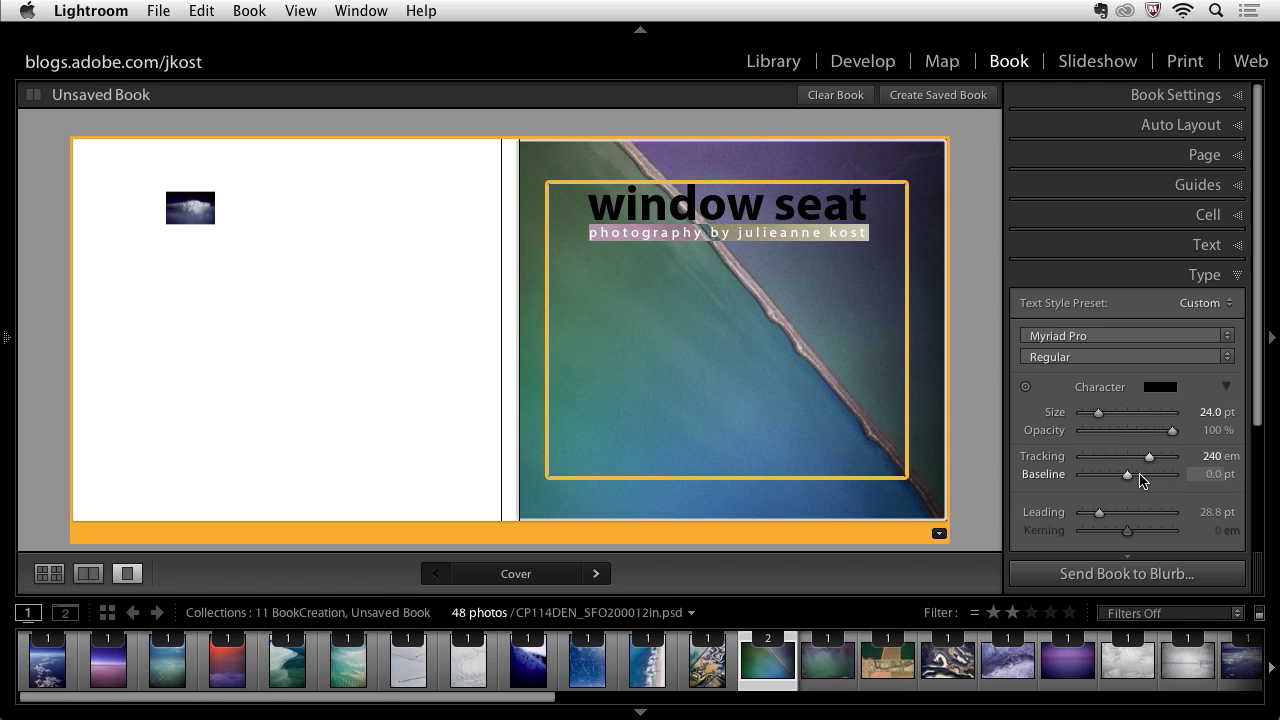
{"action": "left_click", "coordinate": [884, 218]}
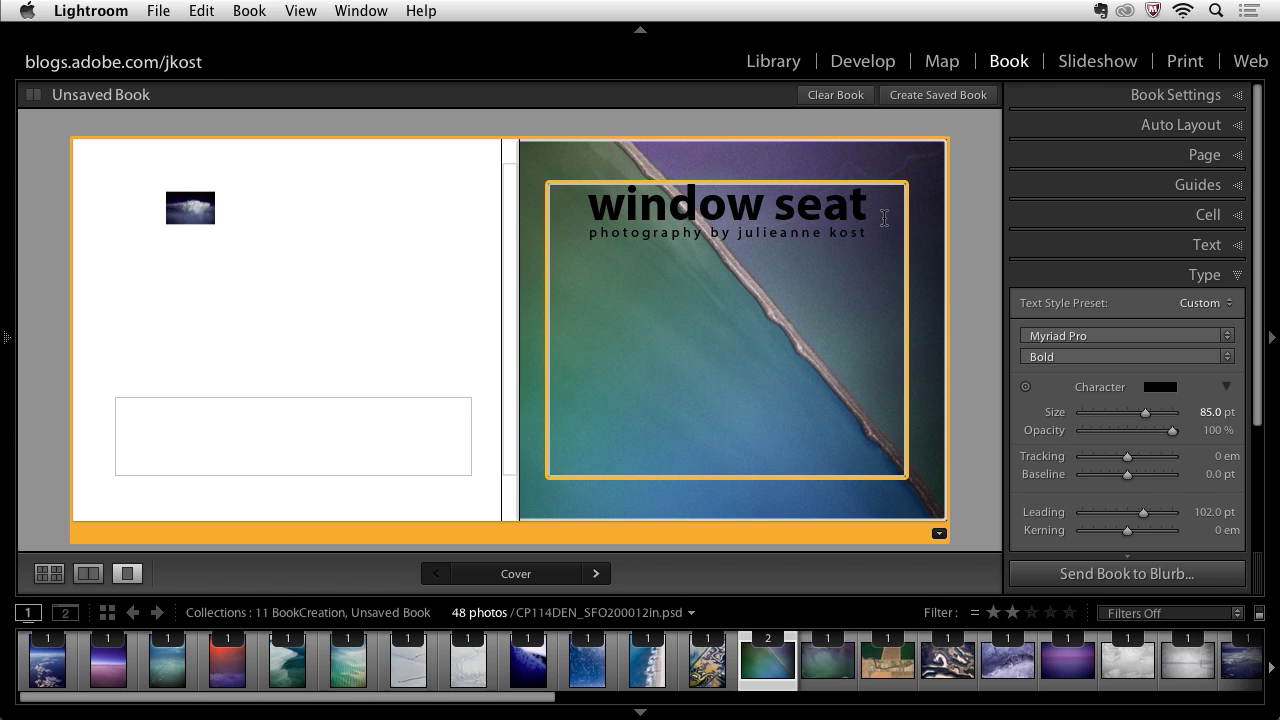
Unlink the front cover text cell's padding, then set its top padding to 379 pt and right padding to 98 pt
{"action": "scroll", "coordinate": [1096, 314], "scroll_direction": "down", "scroll_amount": 4}
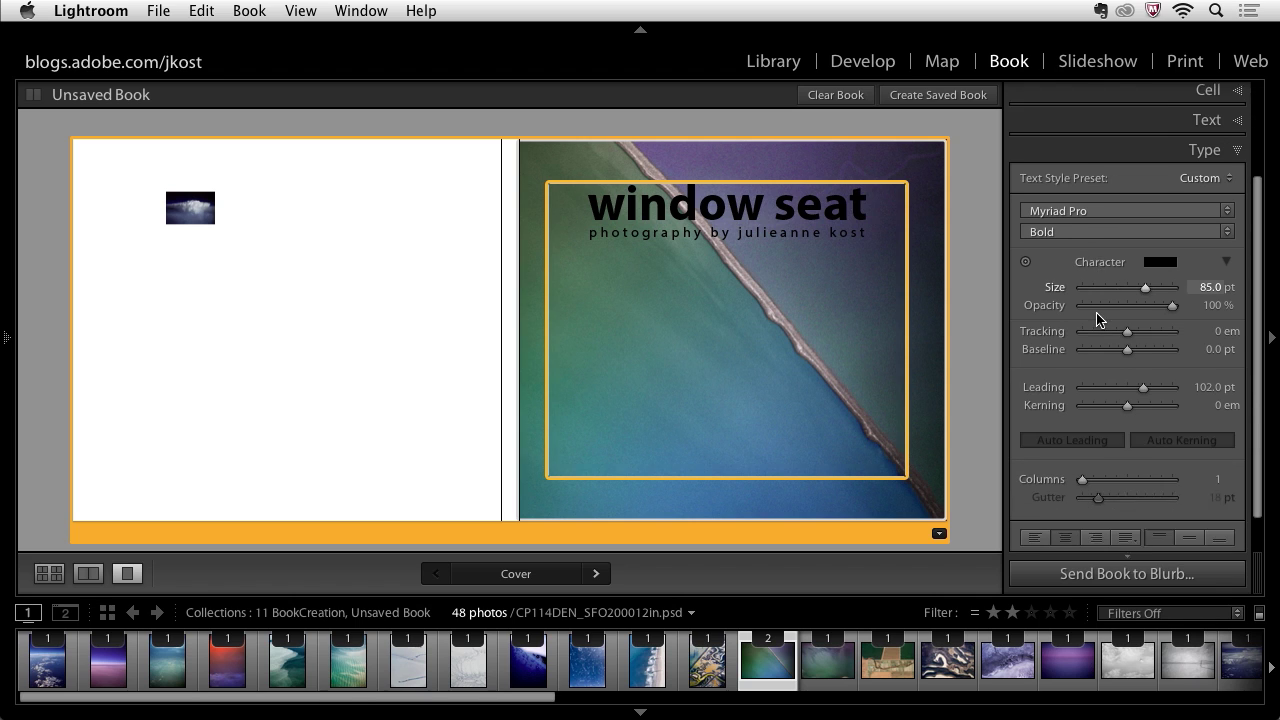
{"action": "scroll", "coordinate": [1097, 318], "scroll_direction": "down", "scroll_amount": 1}
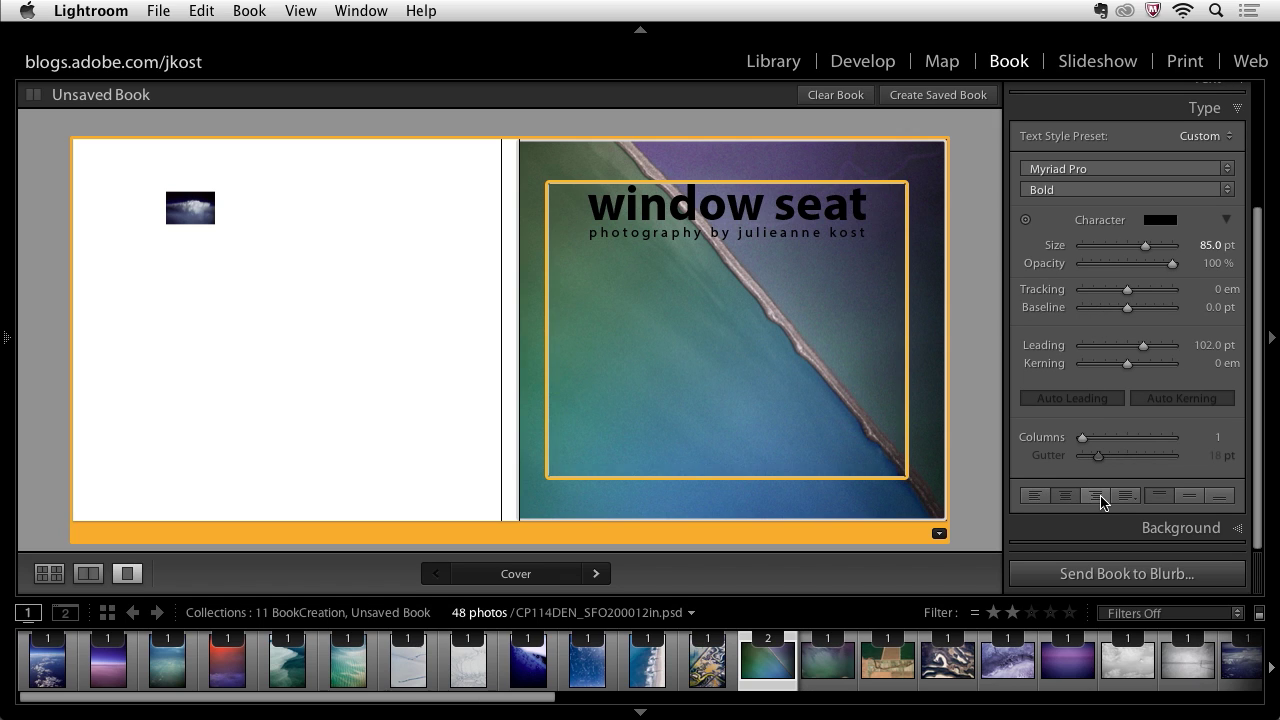
{"action": "scroll", "coordinate": [1111, 477], "scroll_direction": "up", "scroll_amount": 3}
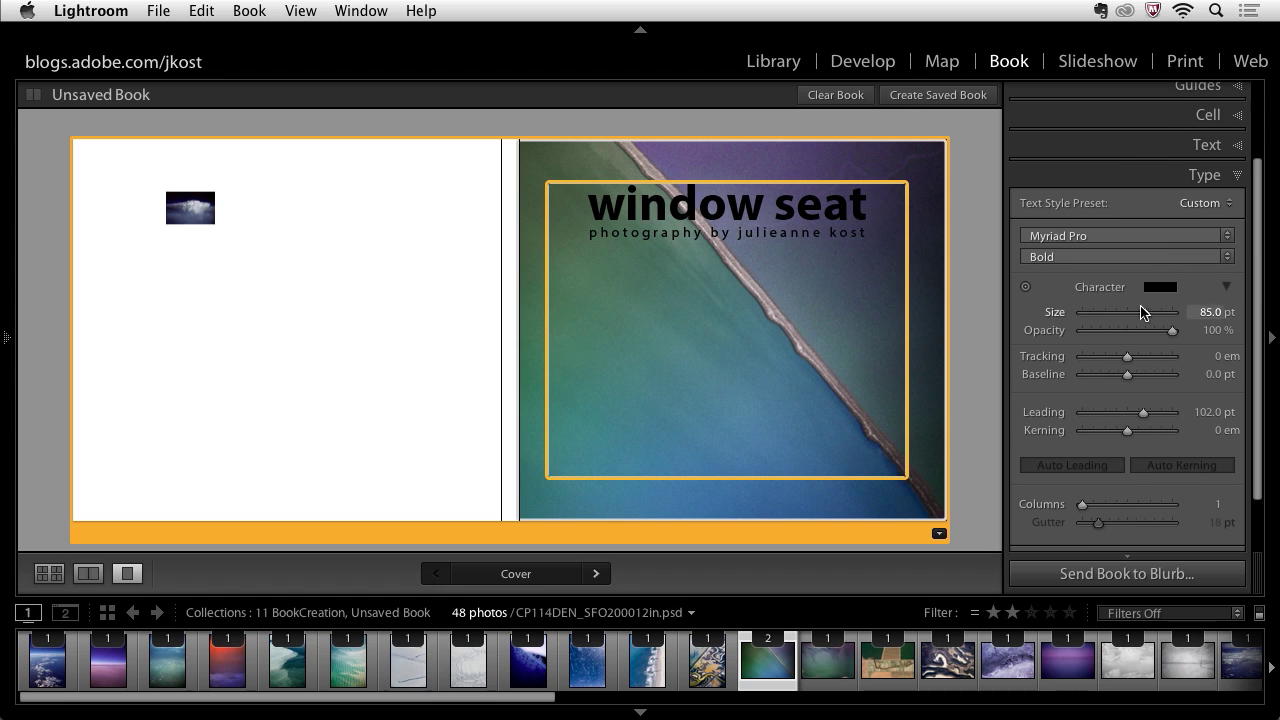
{"action": "left_click", "coordinate": [1136, 127]}
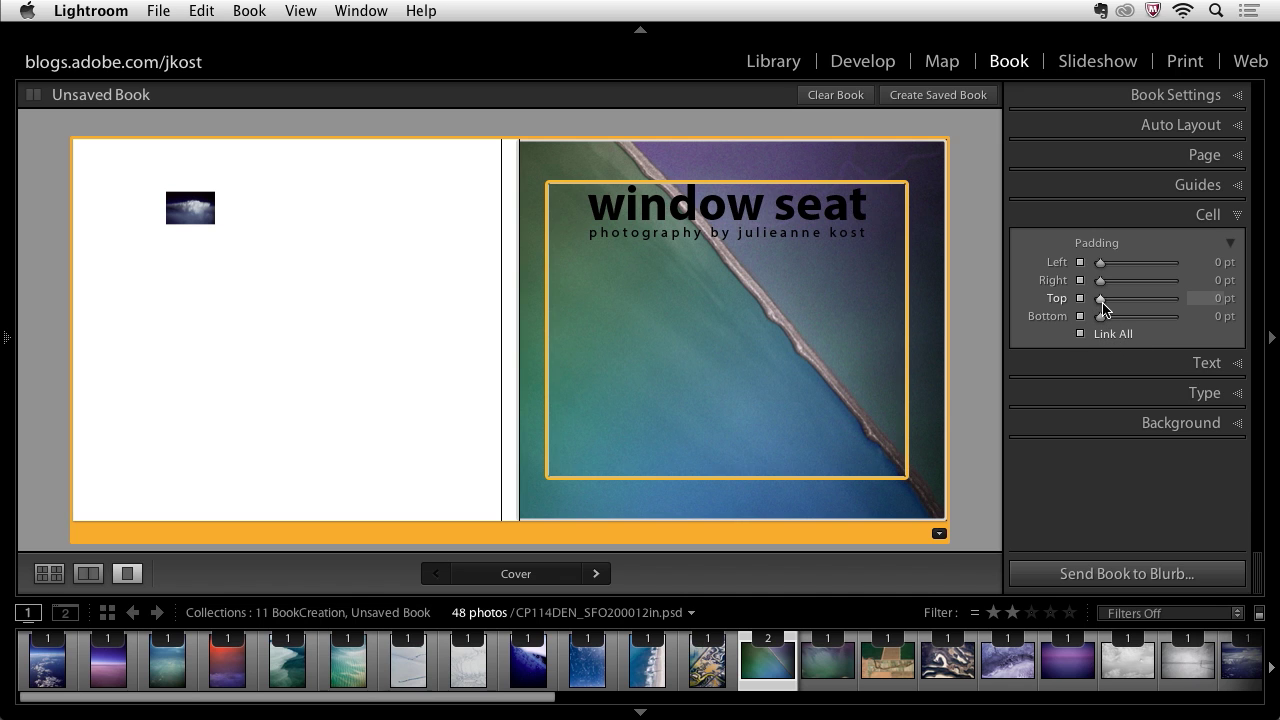
{"action": "mouse_move", "coordinate": [1103, 303]}
{"action": "left_mouse_down"}
{"action": "mouse_move", "coordinate": [1132, 303]}
{"action": "mouse_move", "coordinate": [1099, 306]}
{"action": "left_mouse_up"}
{"action": "left_click", "coordinate": [1080, 335]}
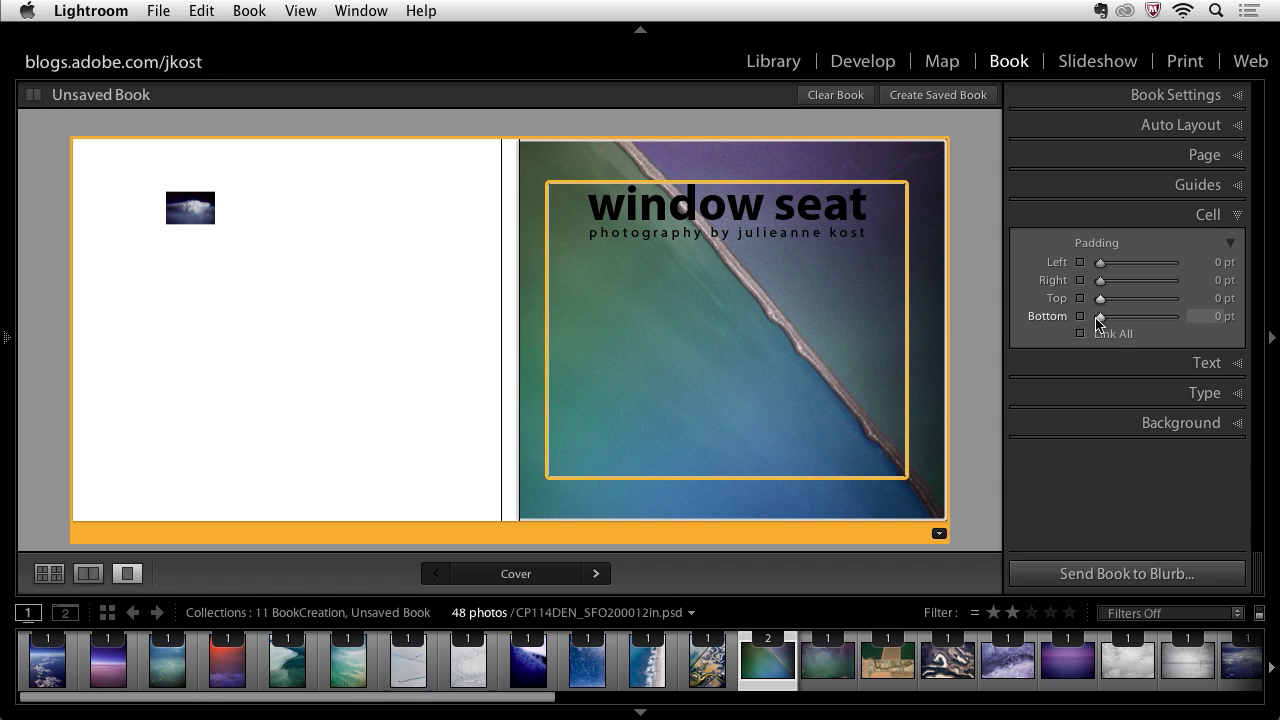
{"action": "left_click_drag", "start_coordinate": [1101, 300], "coordinate": [1156, 313]}
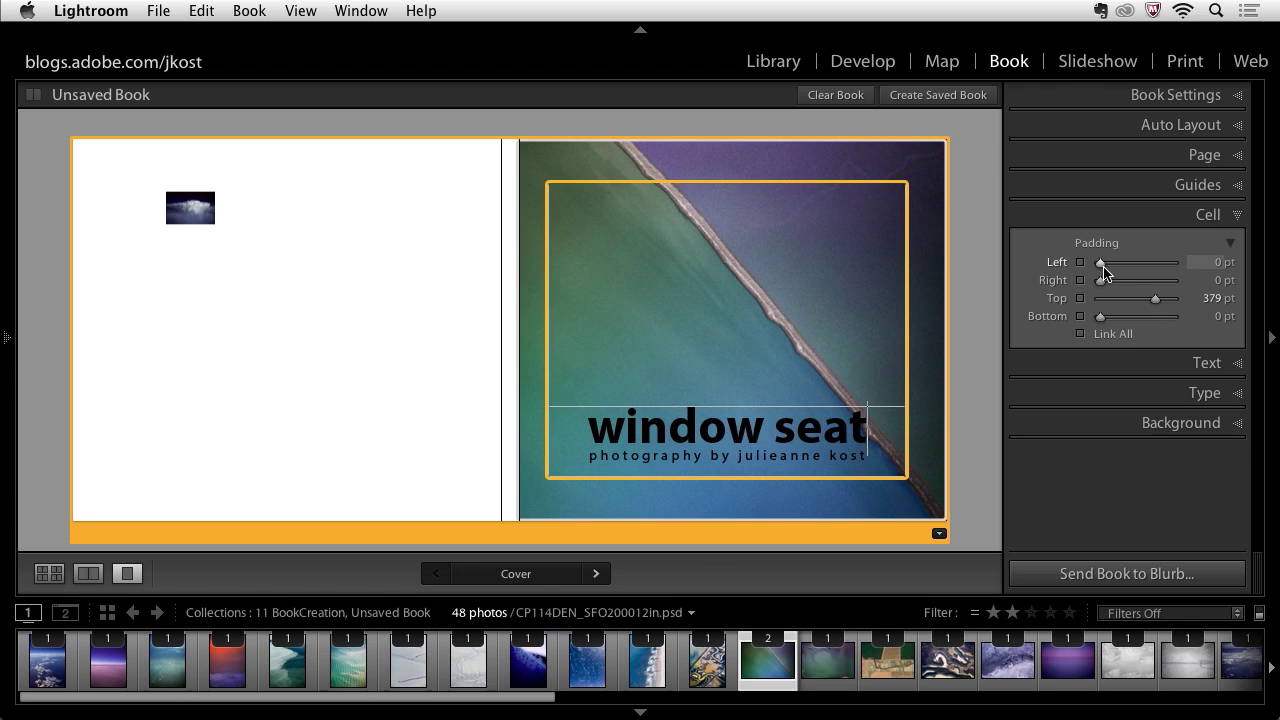
{"action": "left_click_drag", "start_coordinate": [1100, 263], "coordinate": [1113, 290]}
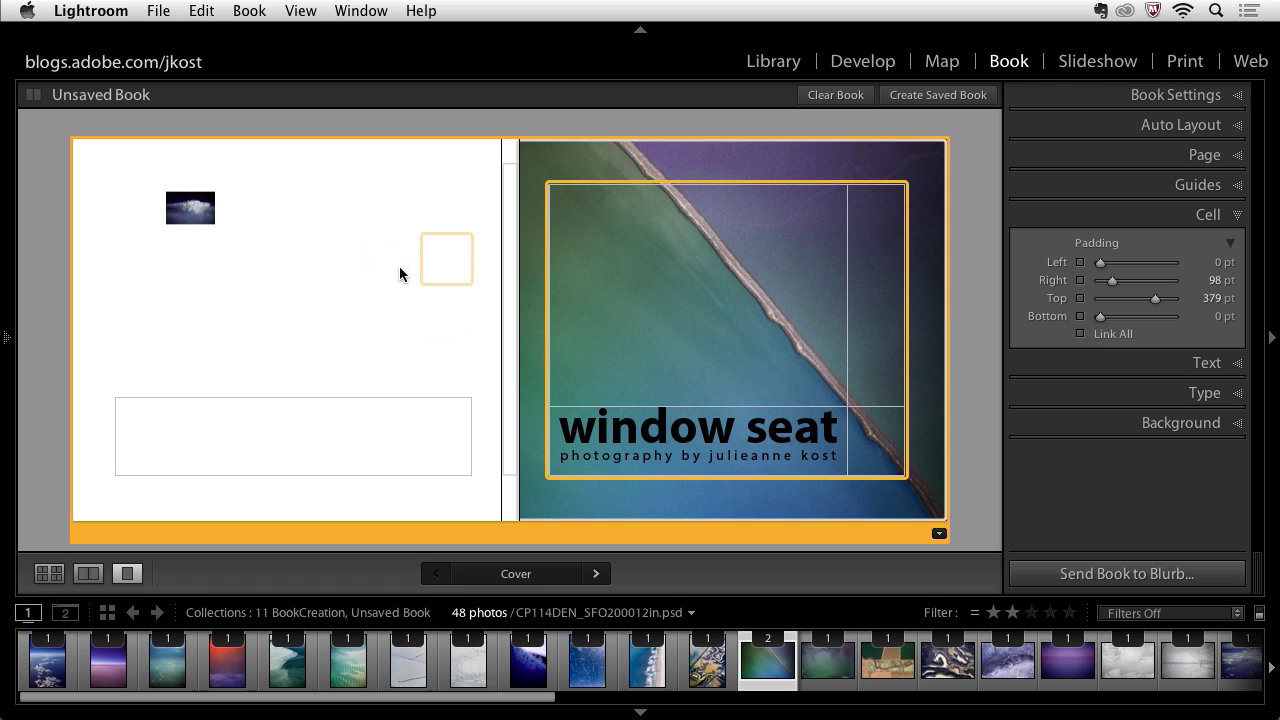
Show the layout guides on the cover, including page bleed, text safe area and photo cells
{"action": "mouse_move", "coordinate": [399, 266]}
{"action": "left_mouse_down"}
{"action": "mouse_move", "coordinate": [182, 260]}
{"action": "mouse_move", "coordinate": [383, 264]}
{"action": "left_mouse_up"}
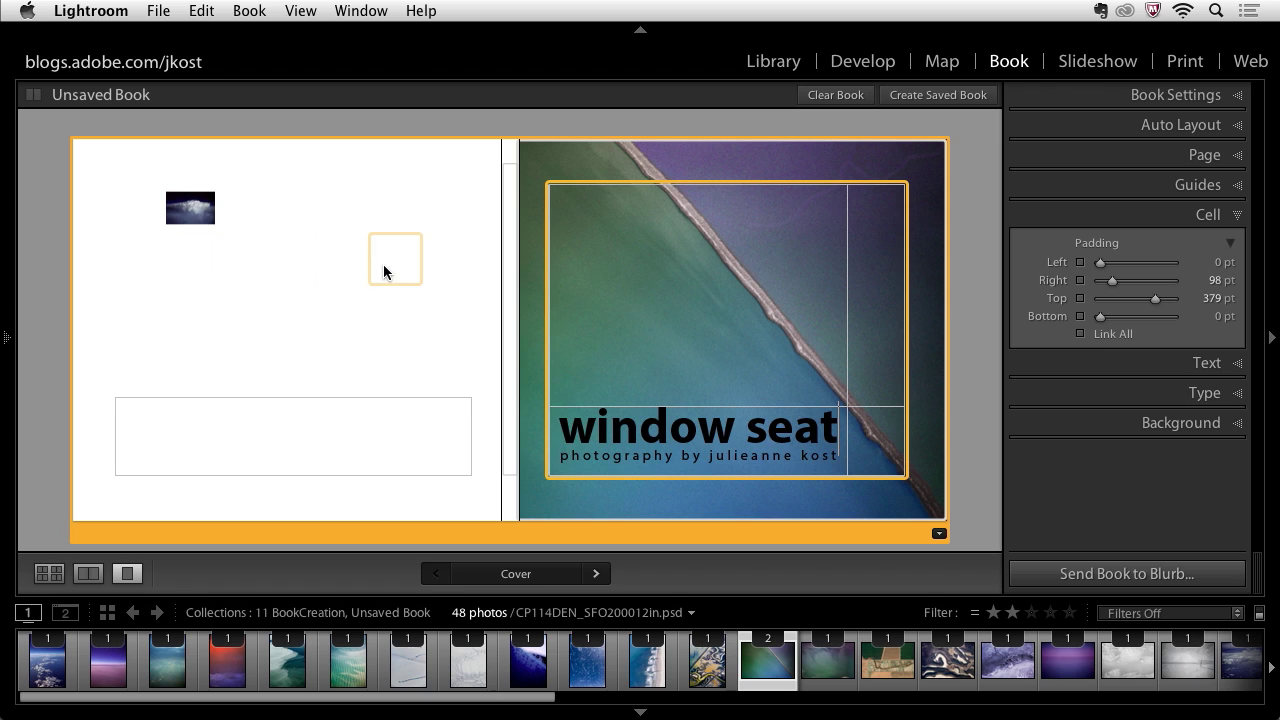
{"action": "left_click", "coordinate": [1113, 188]}
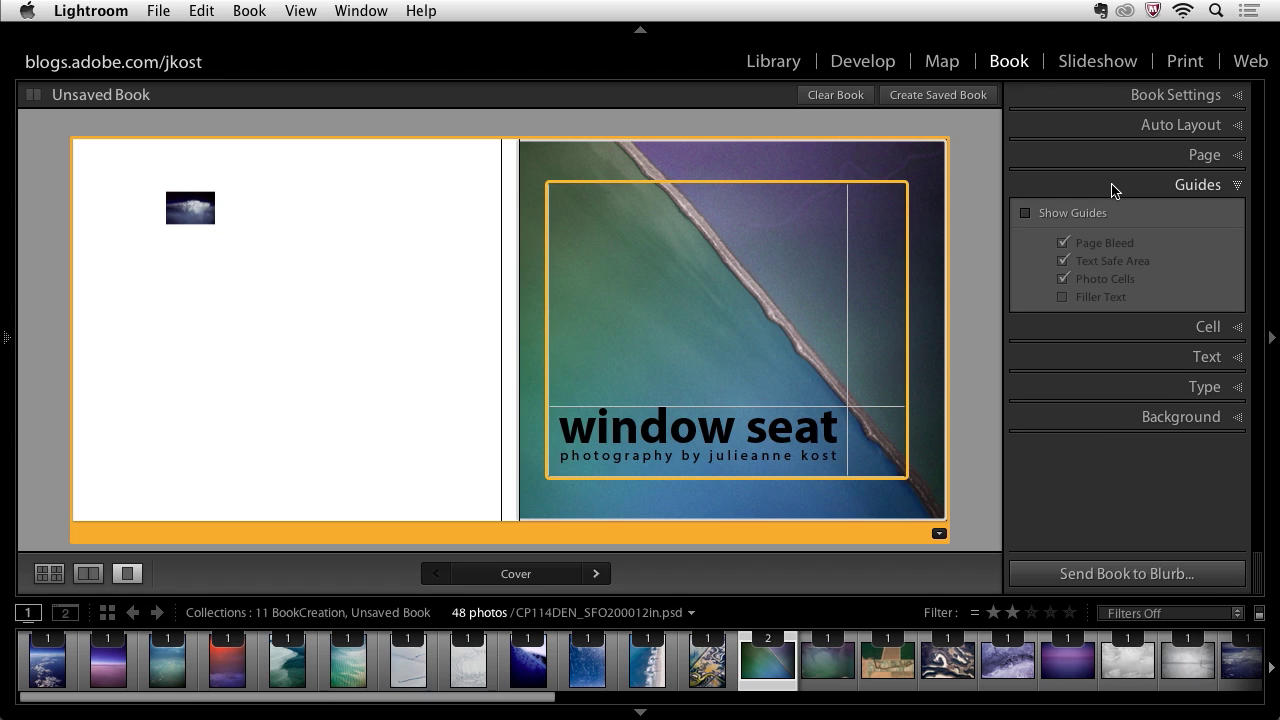
{"action": "left_click", "coordinate": [1025, 214]}
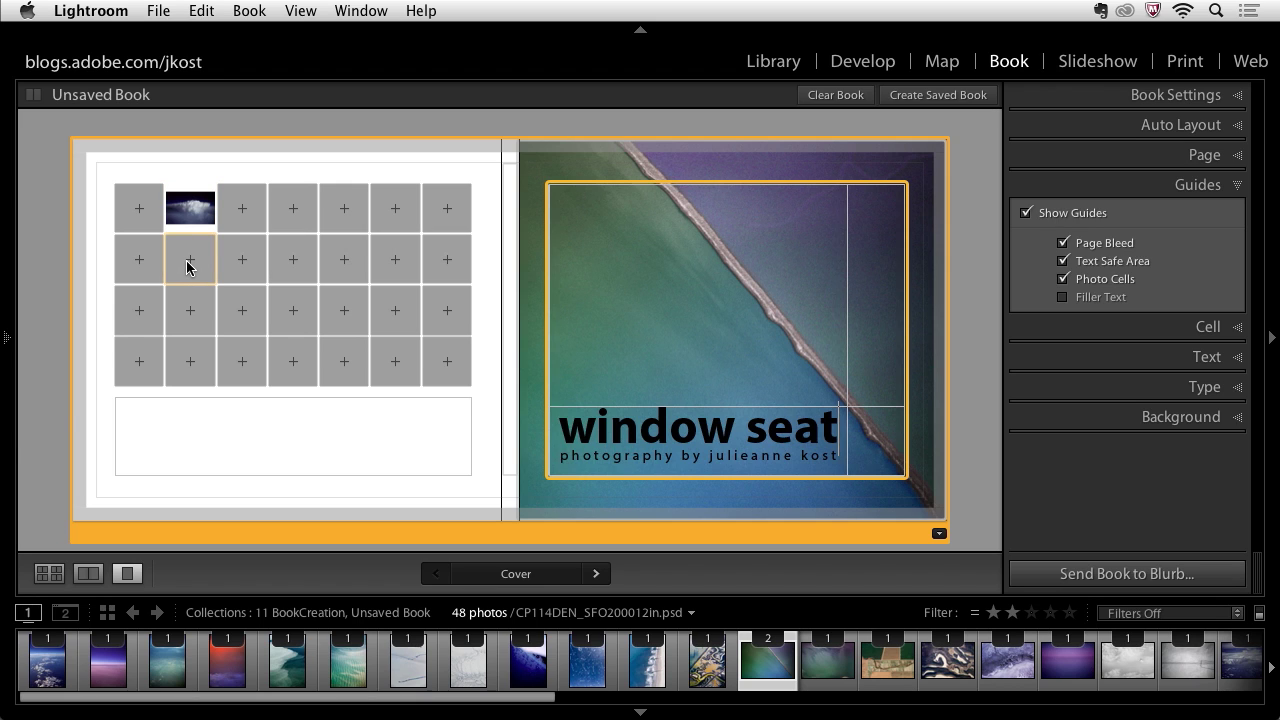
Select all the filmstrip photos and place them in the empty back cover cells, starting with 01422NewarkOmaha_2006.psd in the first cell
{"action": "left_click", "coordinate": [48, 665]}
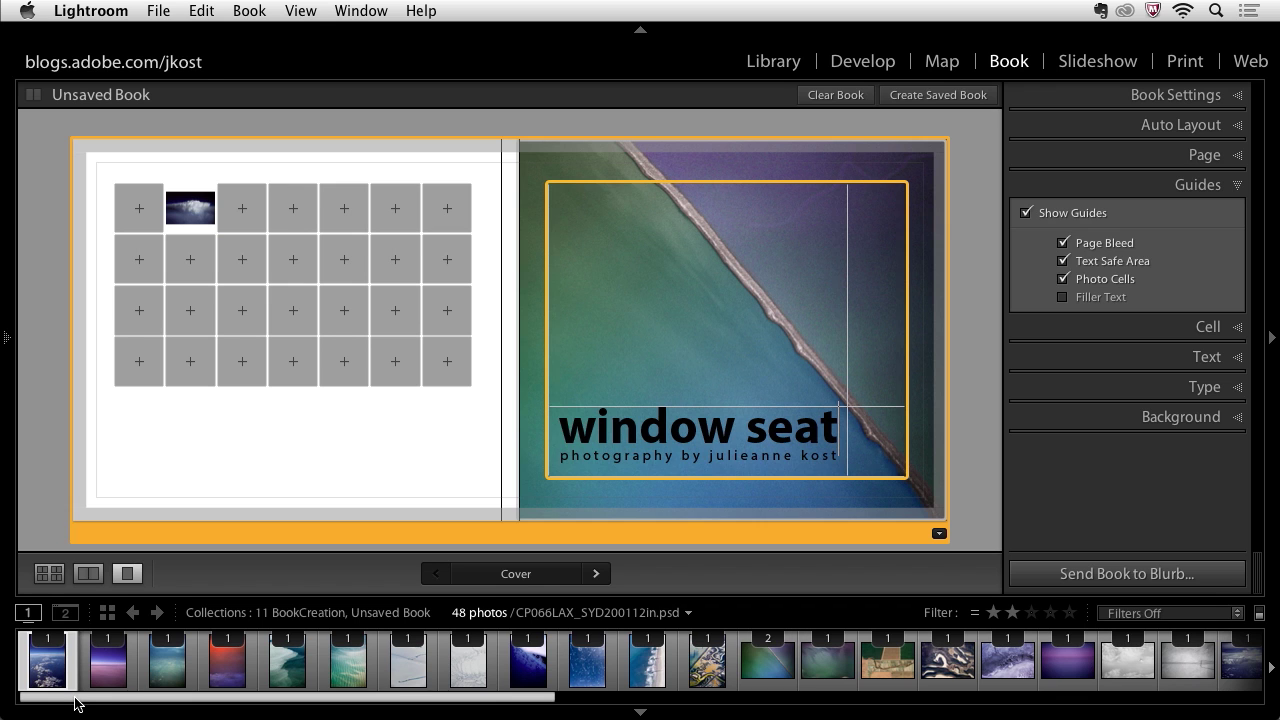
{"action": "left_click_drag", "start_coordinate": [75, 698], "coordinate": [757, 694]}
{"action": "left_click", "coordinate": [1232, 668]}
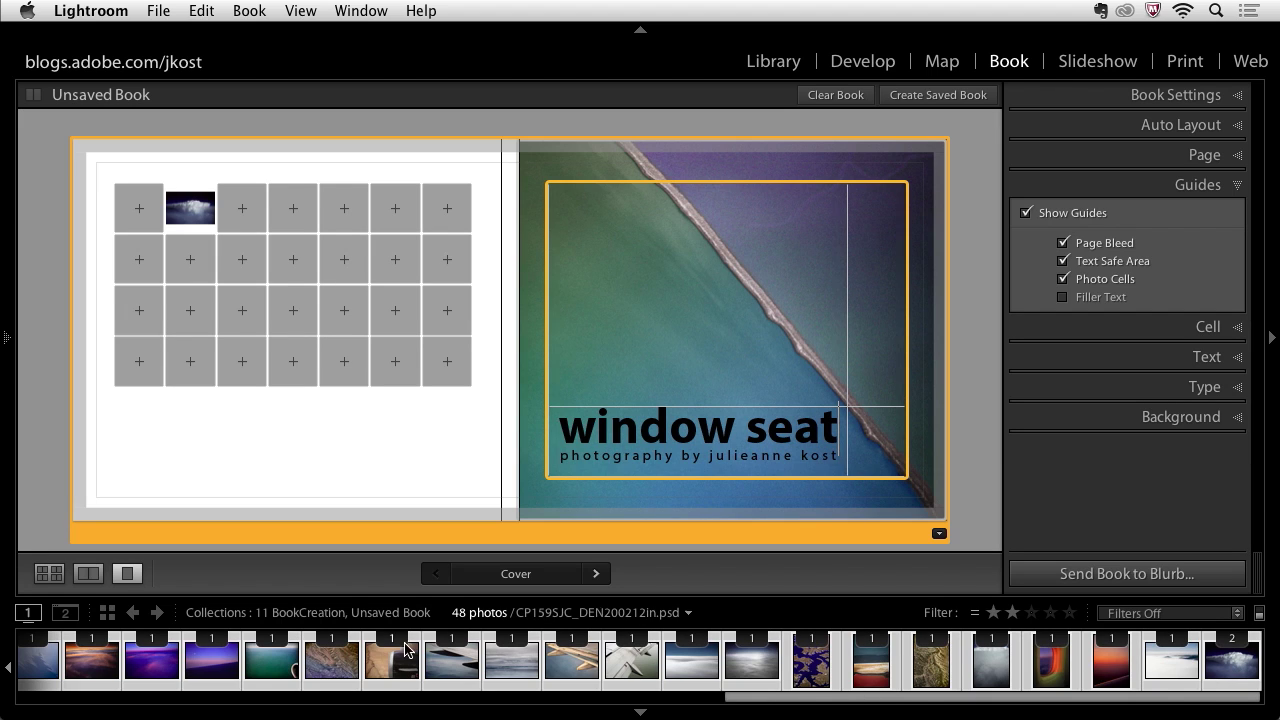
{"action": "left_click_drag", "start_coordinate": [272, 665], "coordinate": [141, 240]}
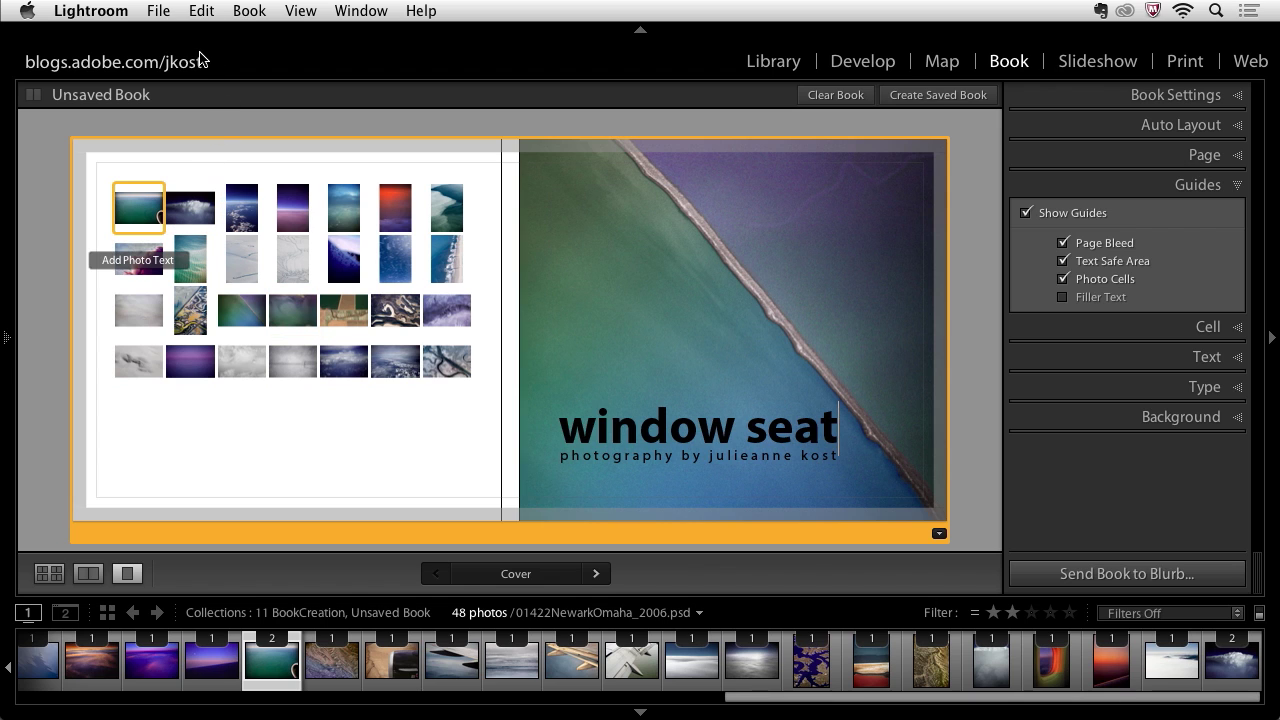
Select all back cover photo cells, excluding the front cover photo, and apply Zoom Photos To Fill Cell
{"action": "left_click", "coordinate": [201, 11]}
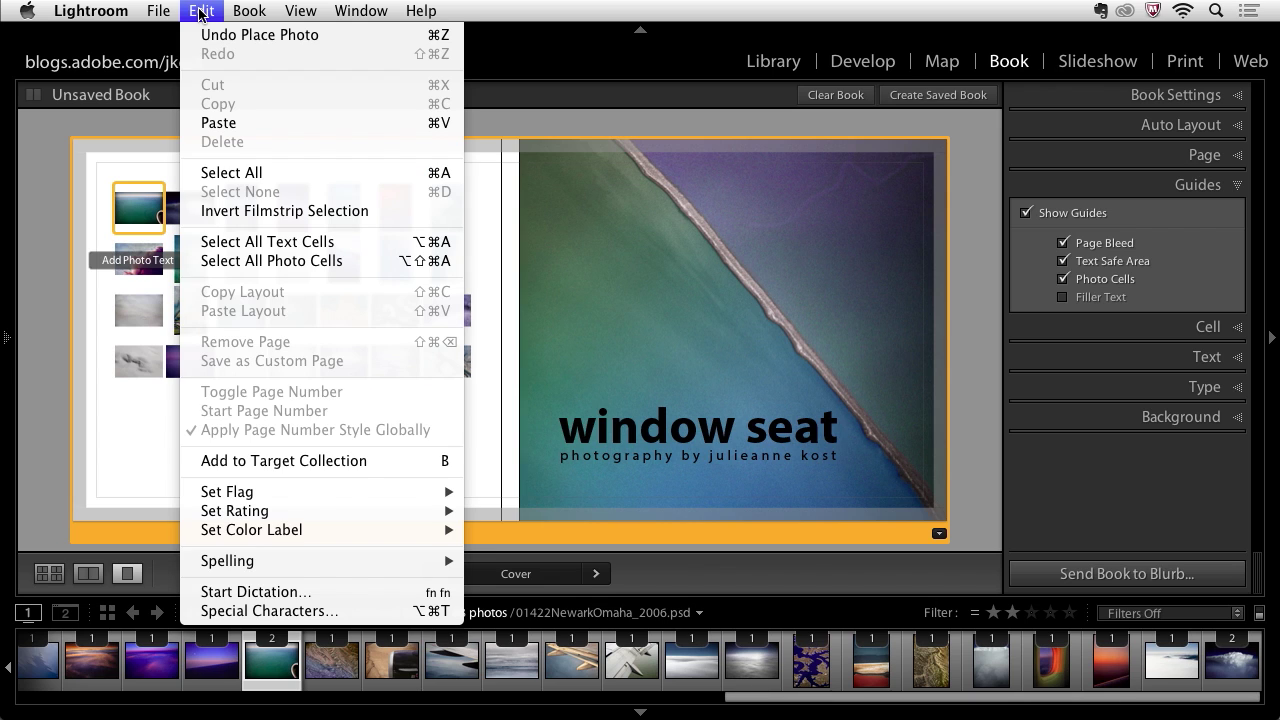
{"action": "left_click", "coordinate": [242, 261]}
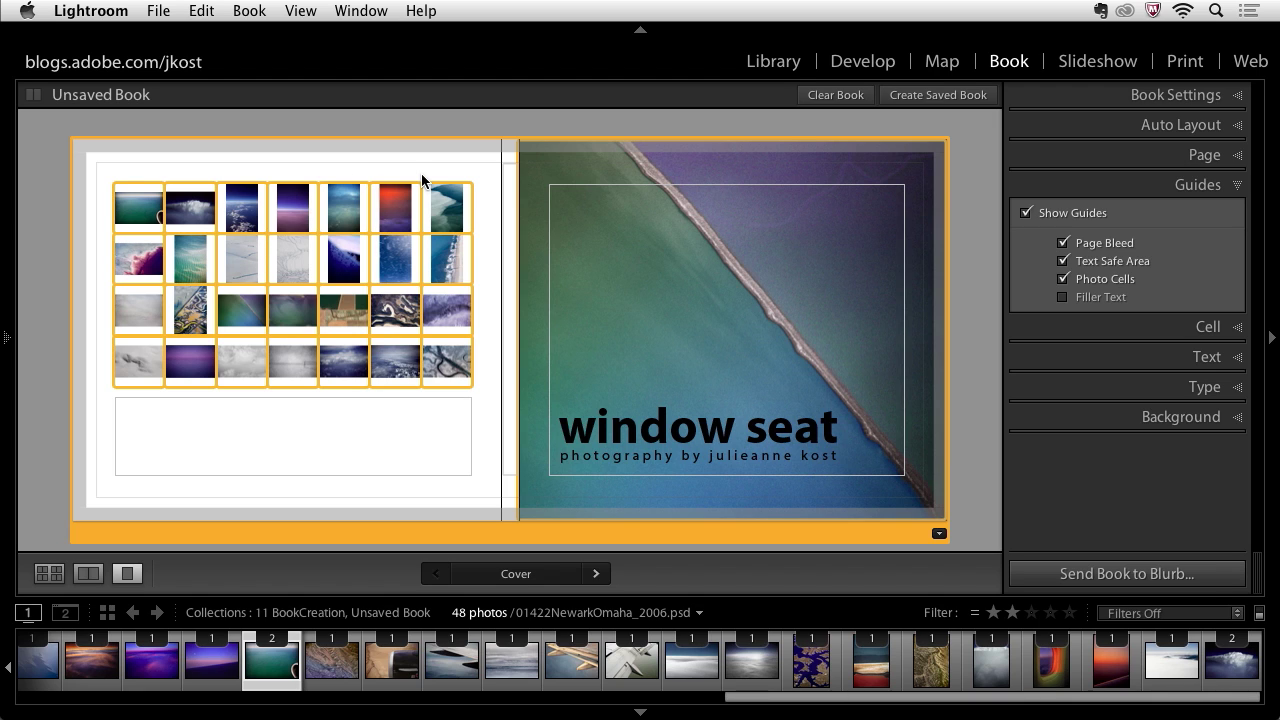
{"action": "left_click", "coordinate": [615, 166]}
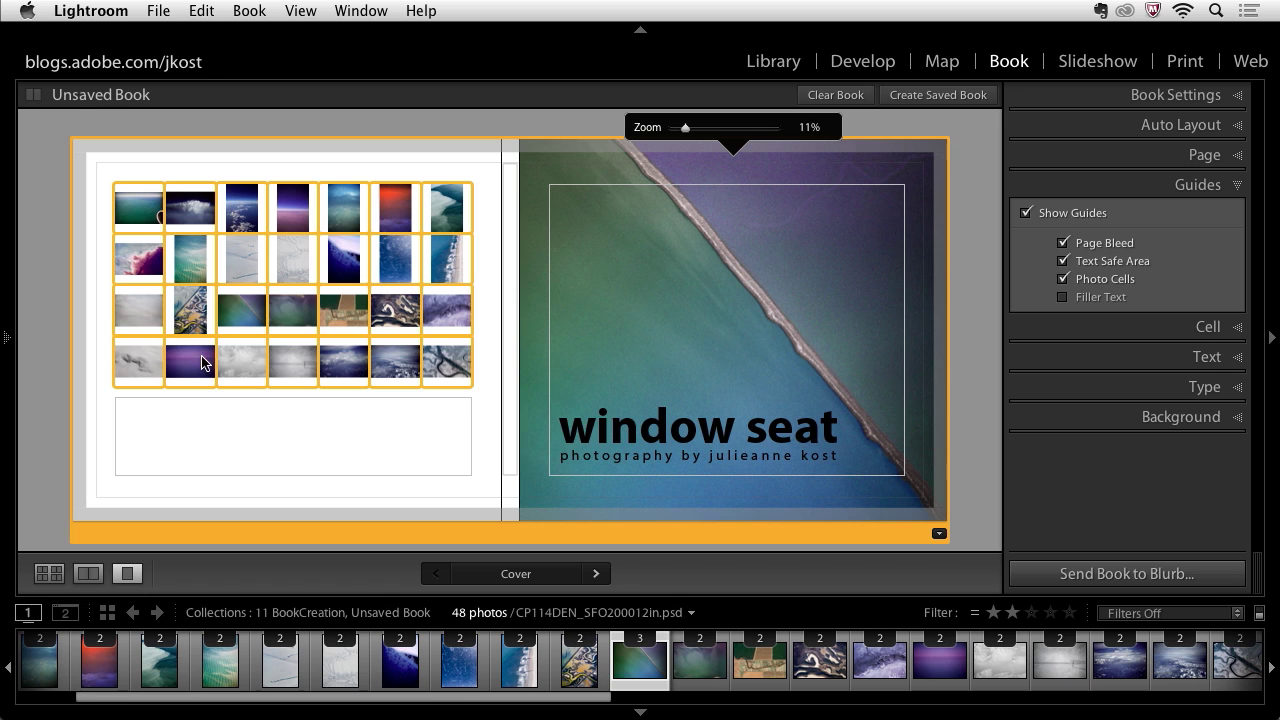
{"action": "right_click", "coordinate": [343, 222]}
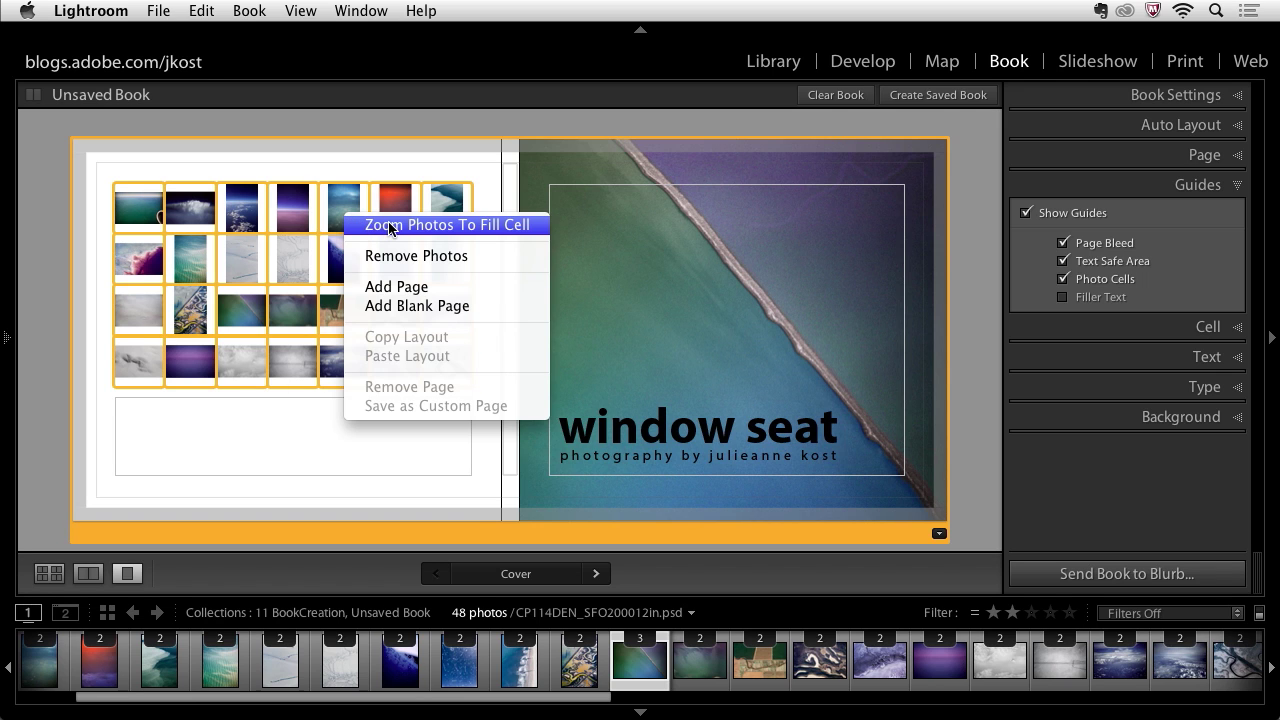
{"action": "left_click", "coordinate": [390, 225]}
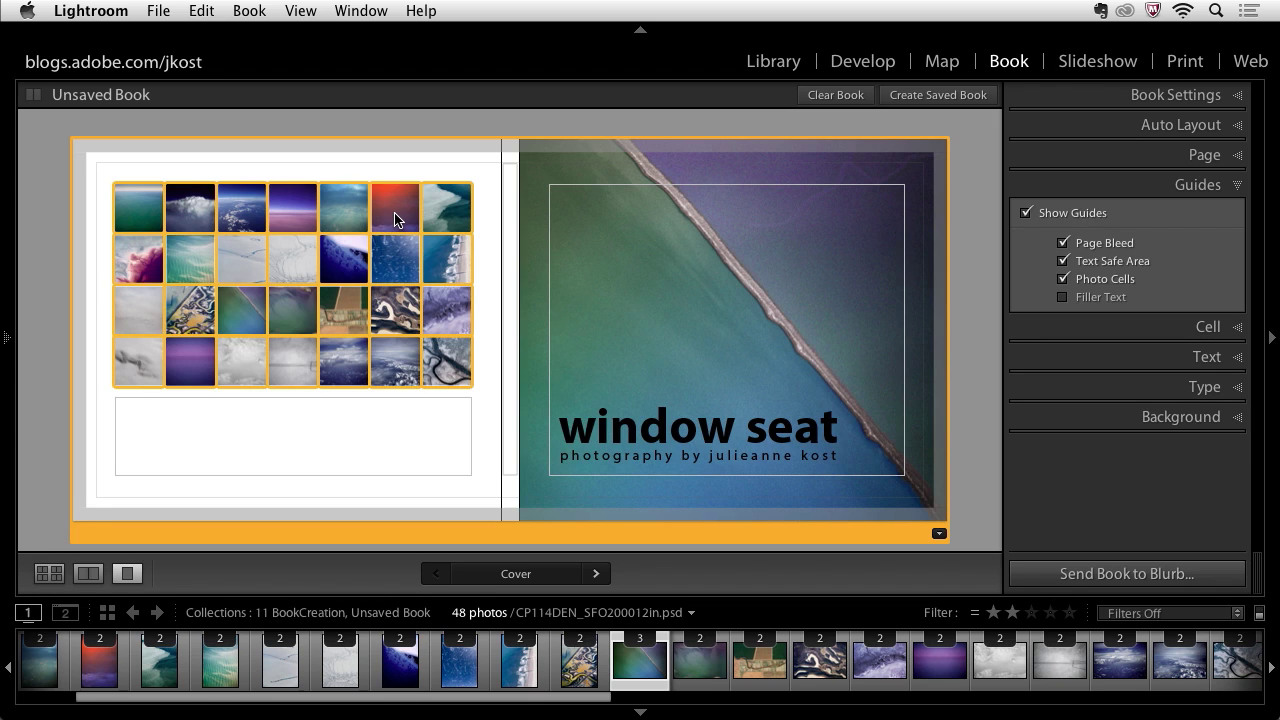
{"action": "left_click", "coordinate": [386, 155]}
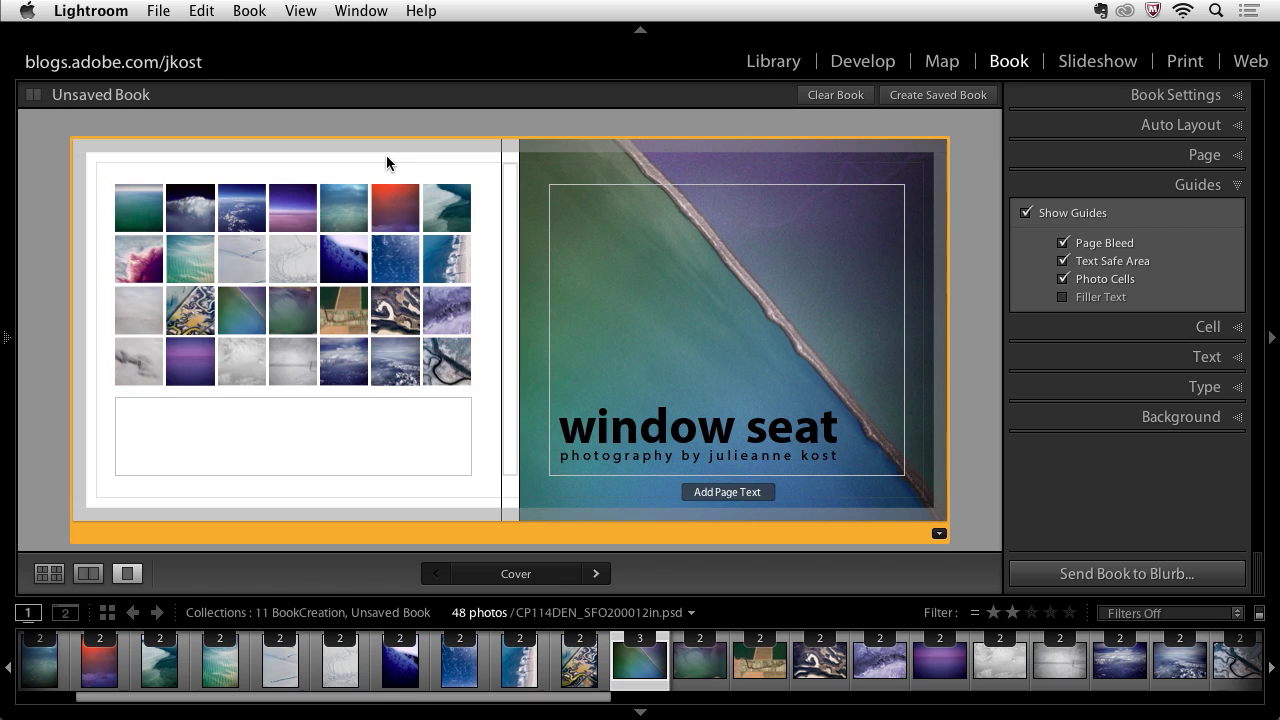
Reposition the sixth (red sky) and fifth (blue-green) photos vertically within their cells in the back cover's top row
{"action": "left_click", "coordinate": [393, 217]}
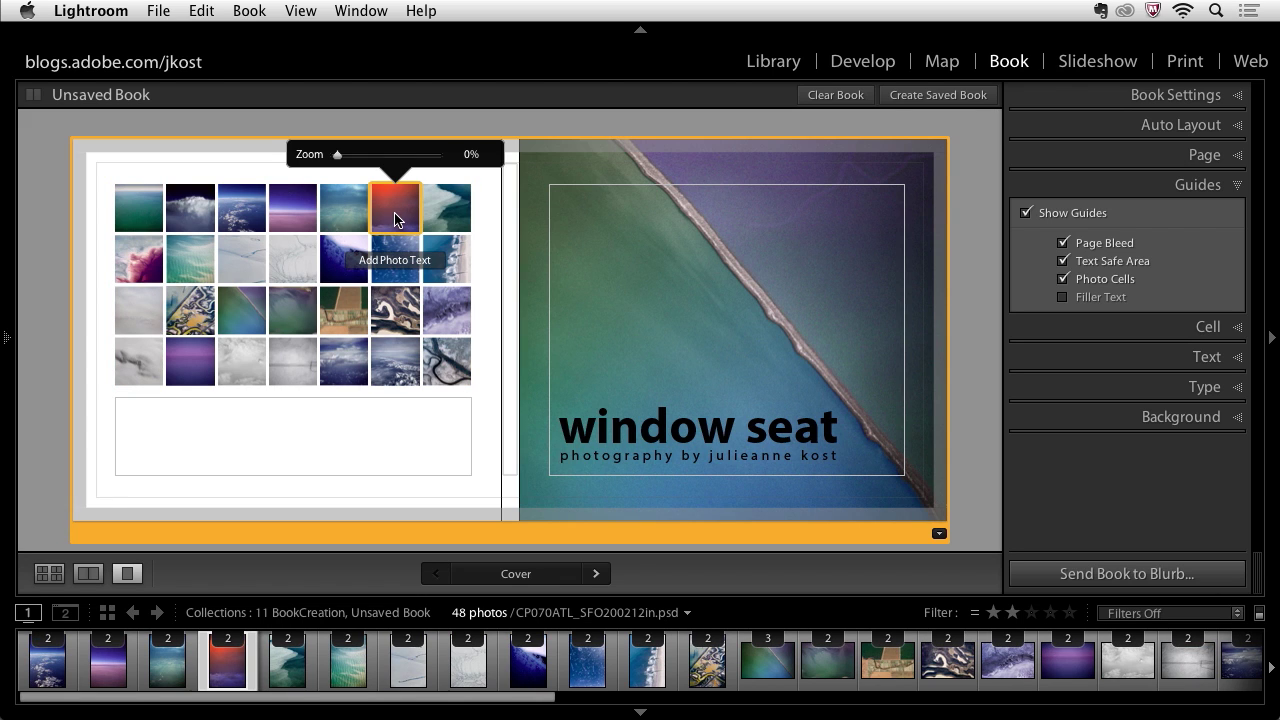
{"action": "left_click_drag", "start_coordinate": [395, 219], "coordinate": [395, 206]}
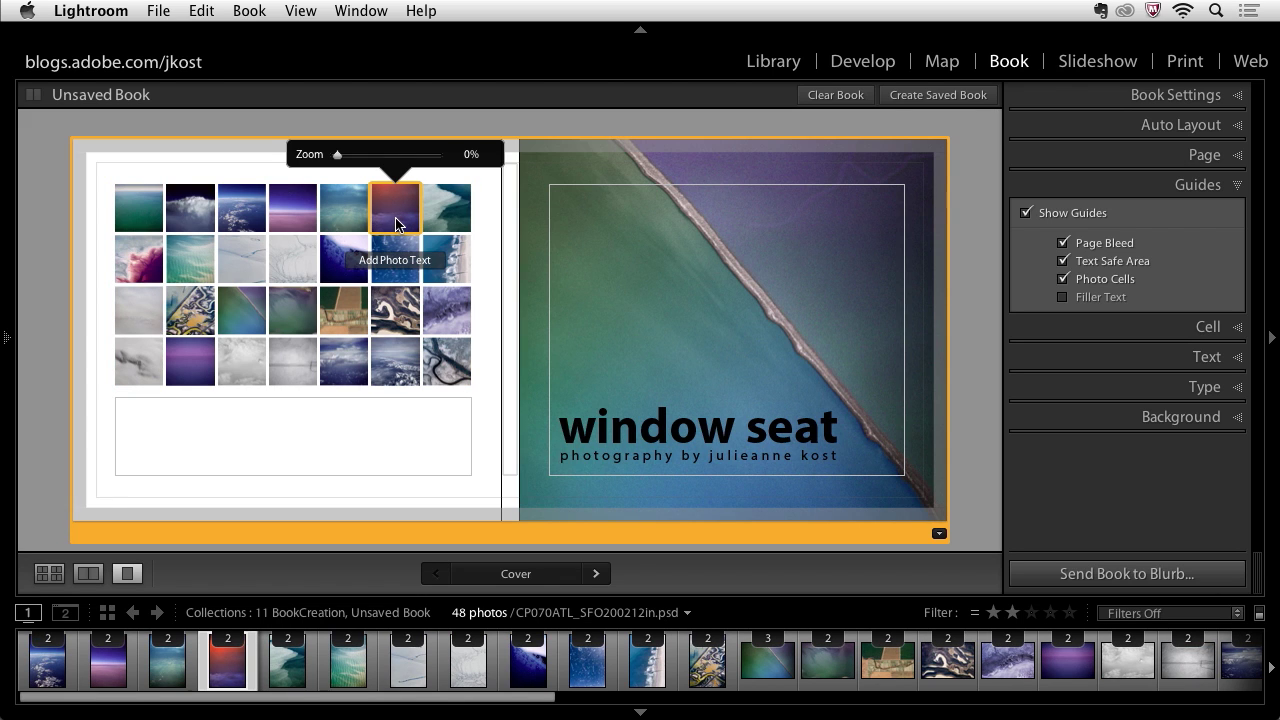
{"action": "left_click", "coordinate": [348, 209]}
{"action": "left_click_drag", "start_coordinate": [348, 209], "coordinate": [351, 224]}
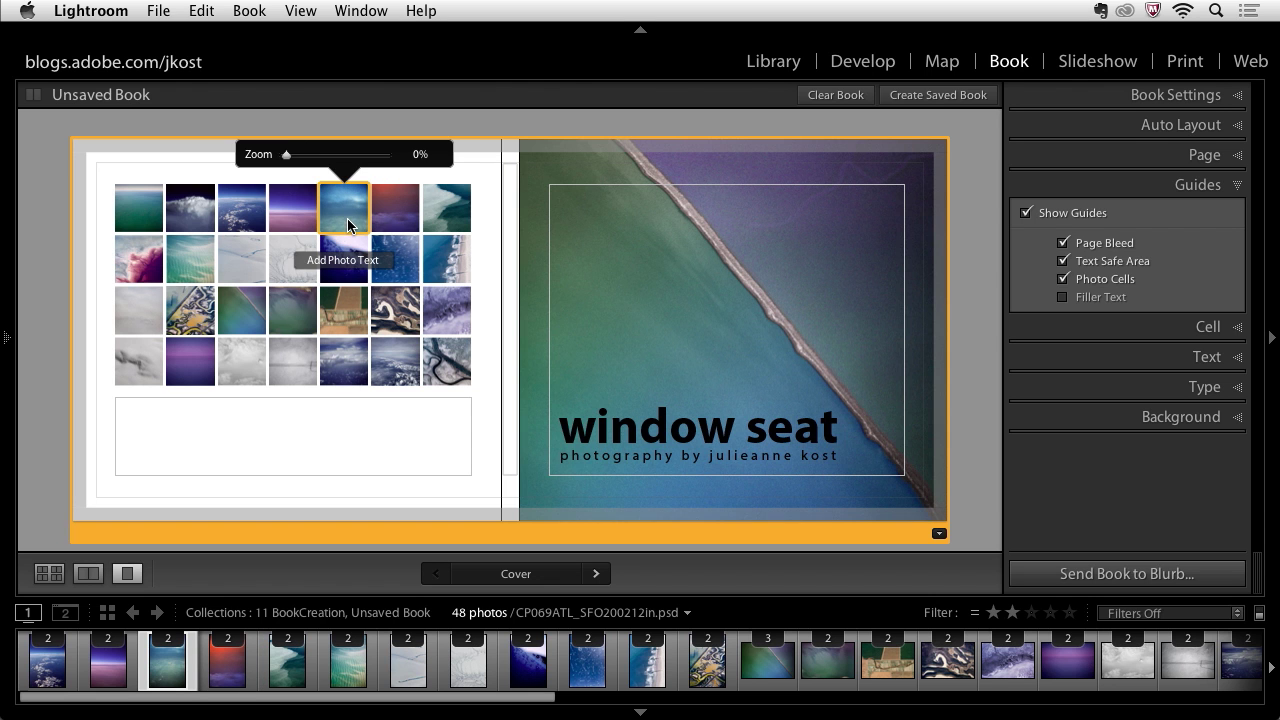
{"action": "left_click", "coordinate": [285, 213]}
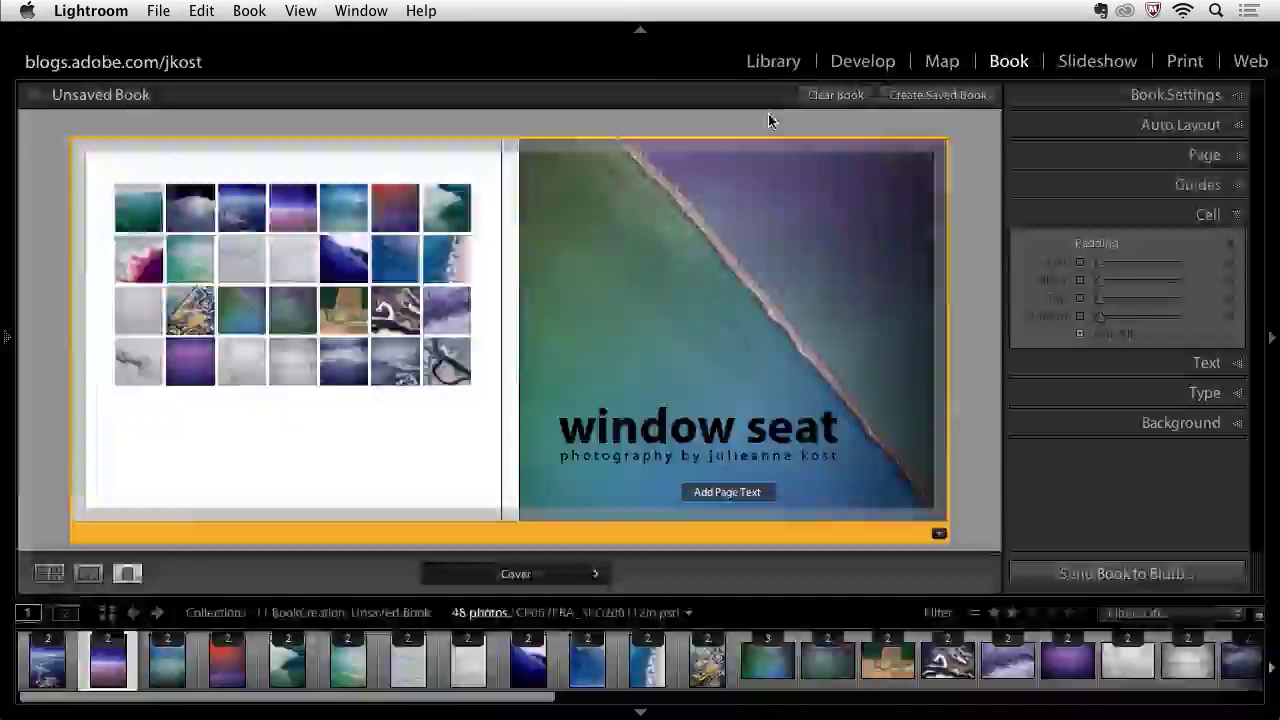
Move page 3 ahead of page 2 in the multi-page view and select both pages of that spread
{"action": "key", "text": "super+e"}
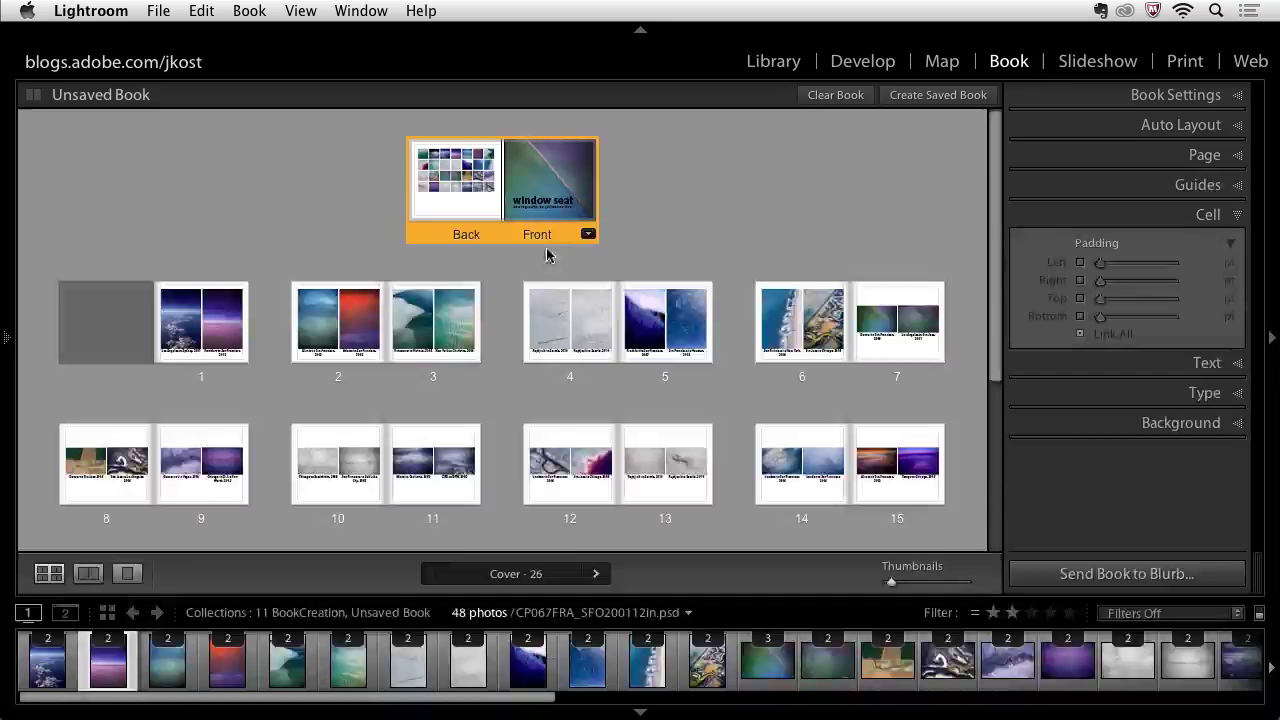
{"action": "left_click", "coordinate": [449, 377]}
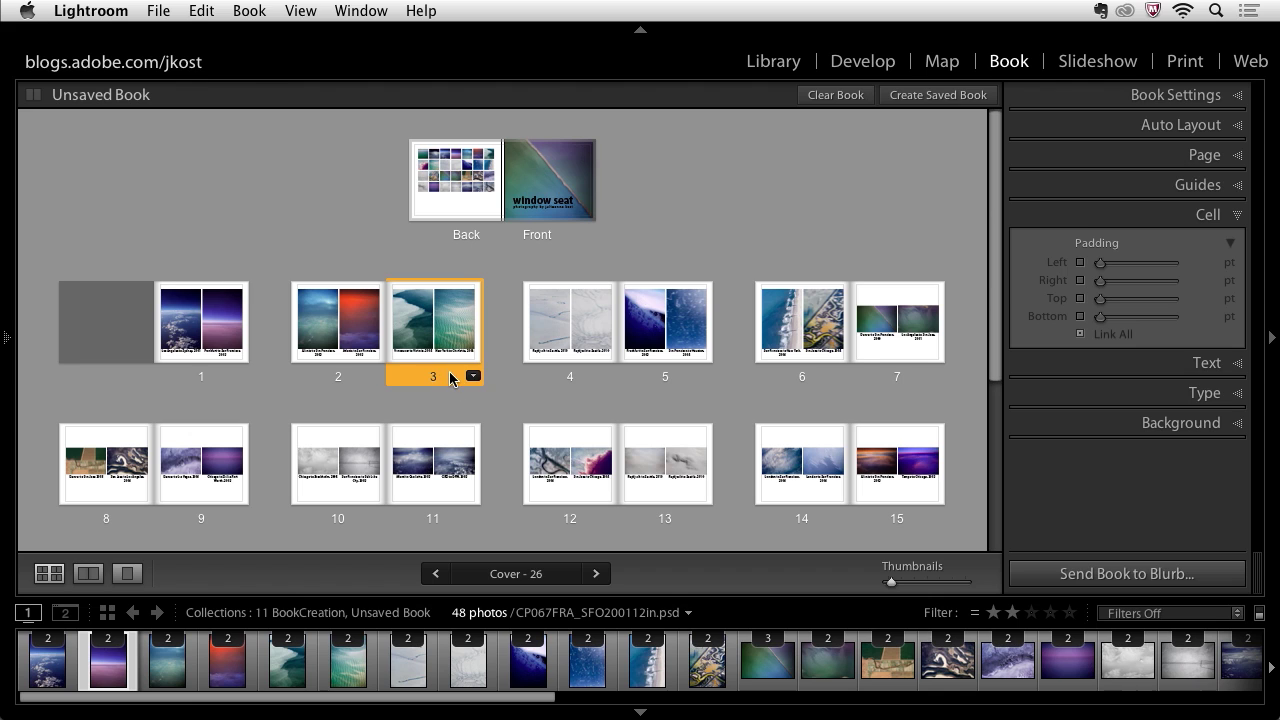
{"action": "mouse_move", "coordinate": [449, 377]}
{"action": "left_mouse_down"}
{"action": "mouse_move", "coordinate": [311, 369]}
{"action": "mouse_move", "coordinate": [277, 357]}
{"action": "mouse_move", "coordinate": [275, 340]}
{"action": "left_mouse_up"}
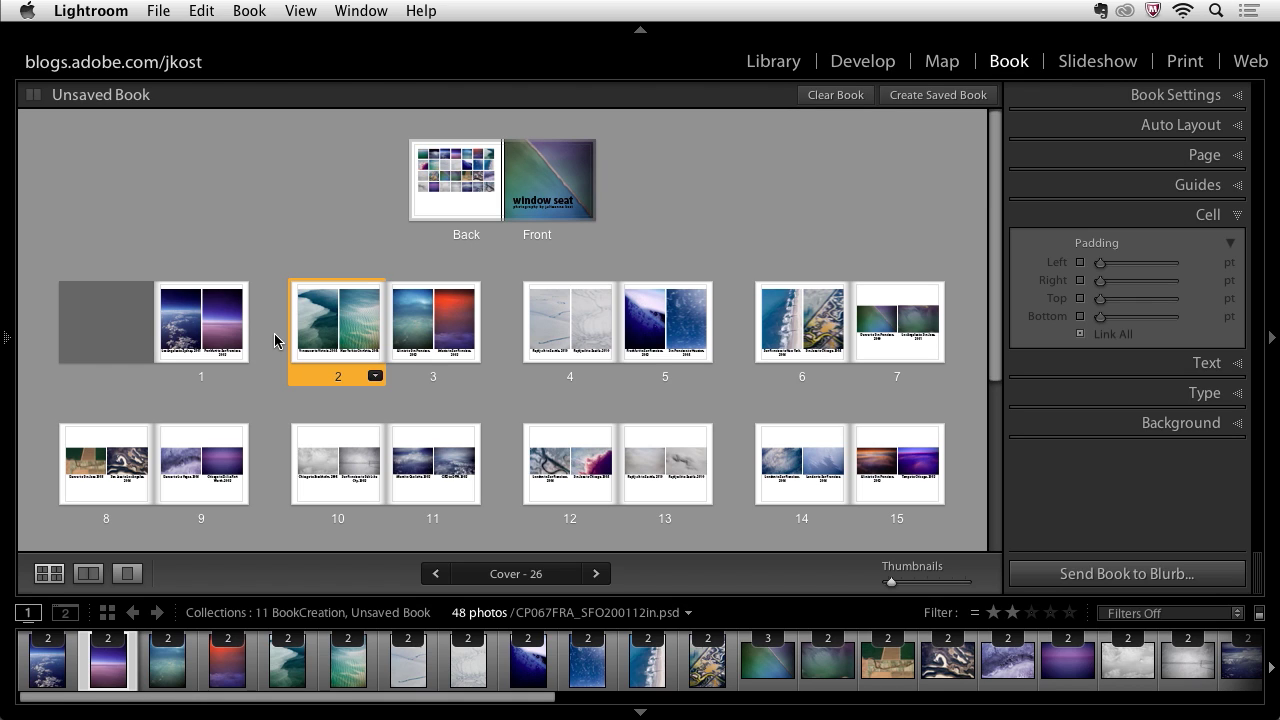
{"action": "left_click", "coordinate": [415, 380], "text": "shift"}
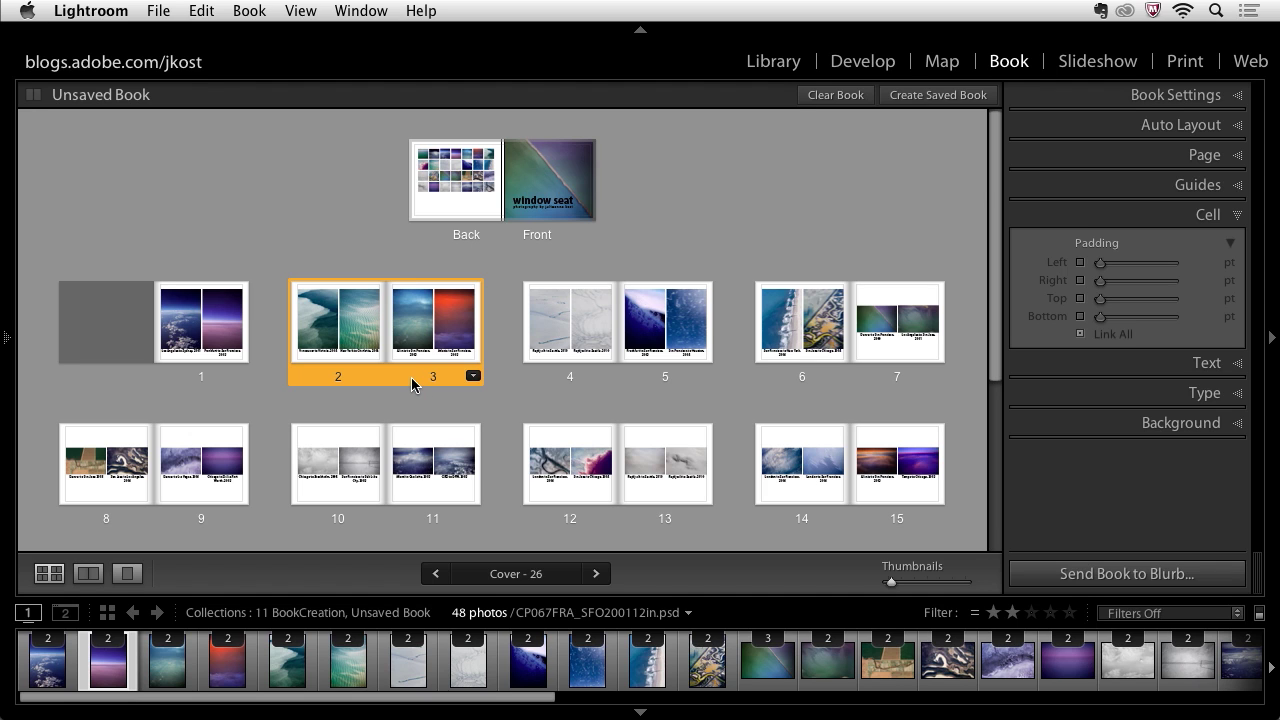
Move the selected 2-3 spread behind the 4-5 spread and swap the two photos on the moved spread's first page
{"action": "left_click_drag", "start_coordinate": [412, 384], "coordinate": [735, 326]}
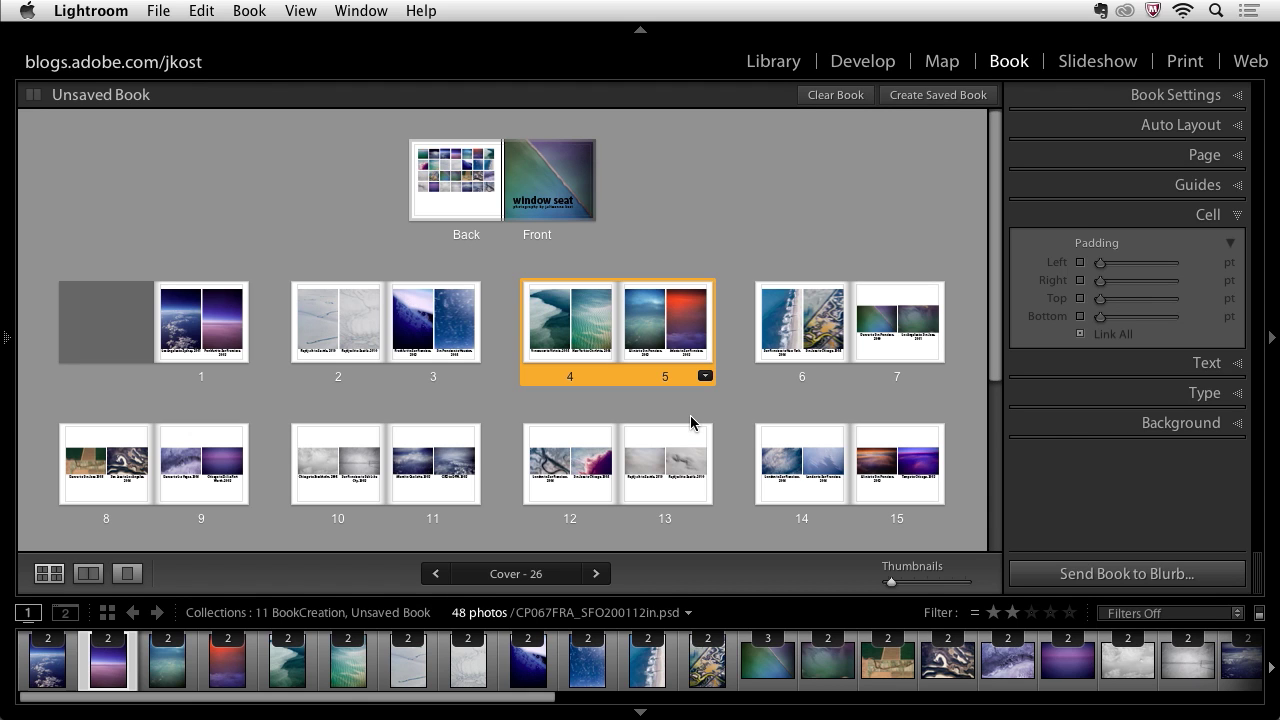
{"action": "double_click", "coordinate": [594, 376]}
{"action": "left_click_drag", "start_coordinate": [625, 284], "coordinate": [425, 280]}
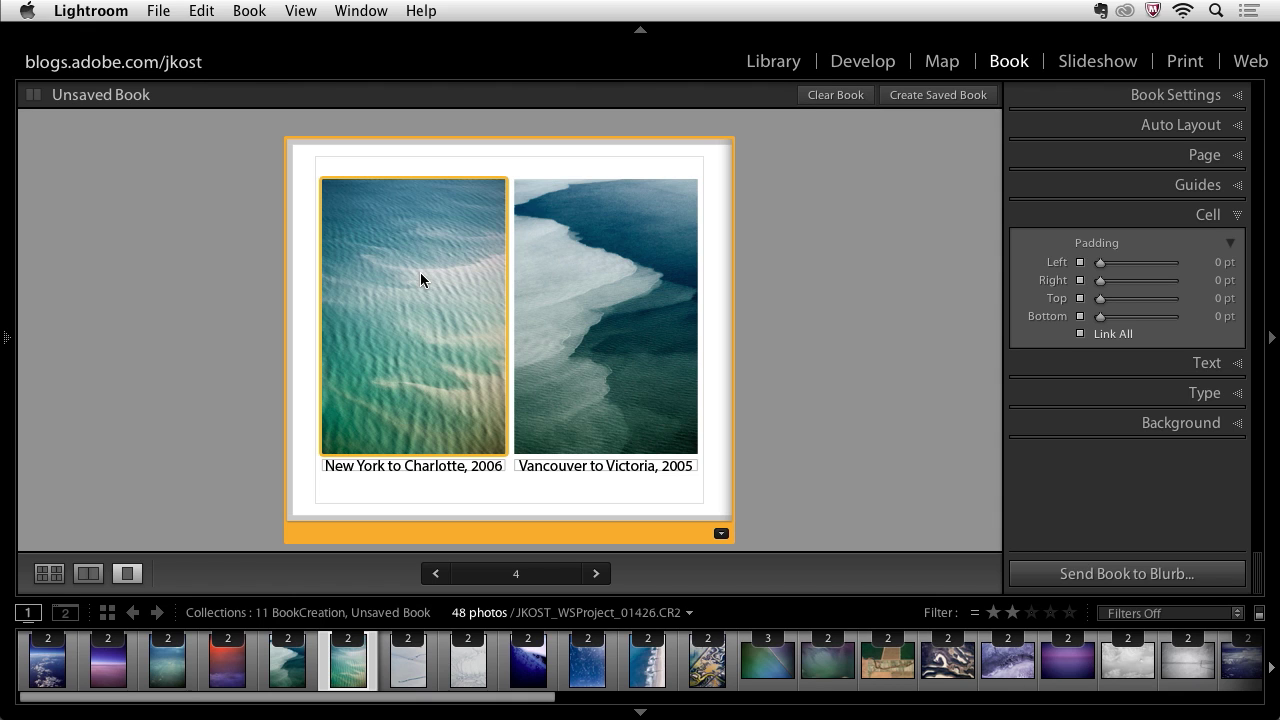
Show the 4-5 spread and swap page 4's second photo with page 5's first photo
{"action": "left_click", "coordinate": [88, 573]}
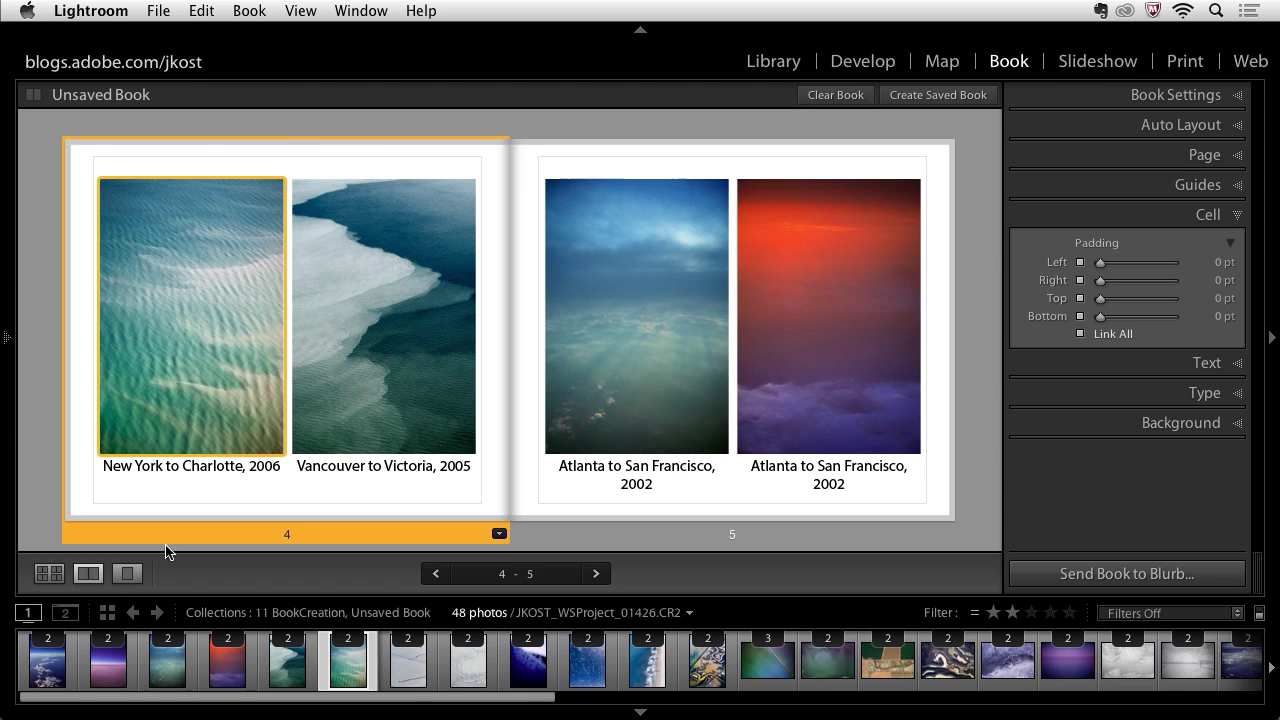
{"action": "left_click", "coordinate": [376, 346]}
{"action": "left_click_drag", "start_coordinate": [376, 346], "coordinate": [627, 320]}
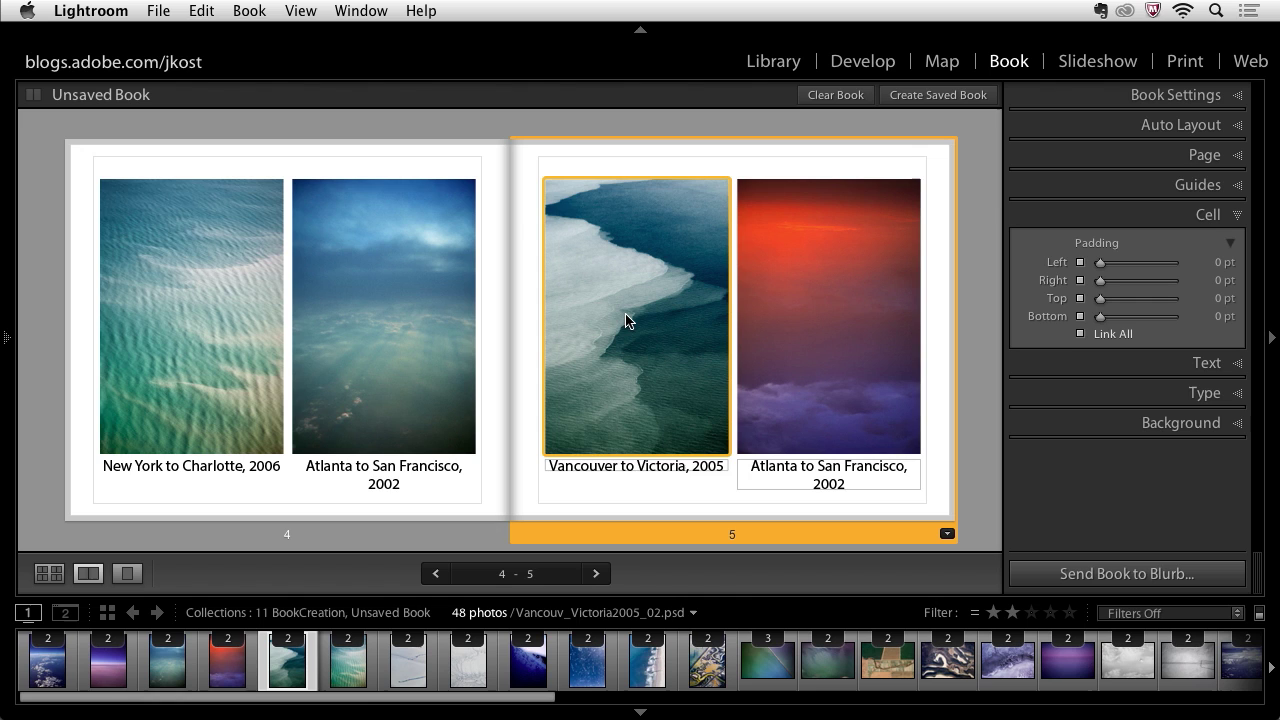
Replace page 5's first photo with CP259SJC_ORD2005DO.psd from the filmstrip, and dismiss the page options without choosing any
{"action": "left_click", "coordinate": [716, 683]}
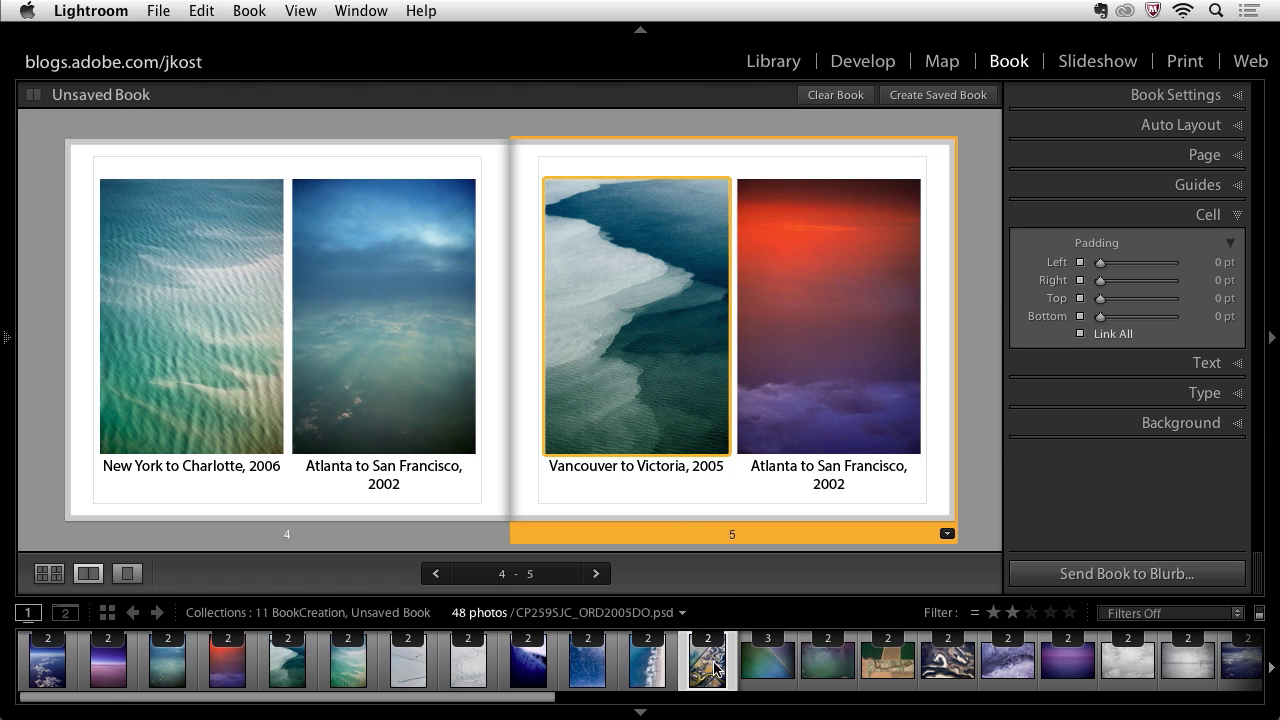
{"action": "left_click_drag", "start_coordinate": [711, 674], "coordinate": [668, 349]}
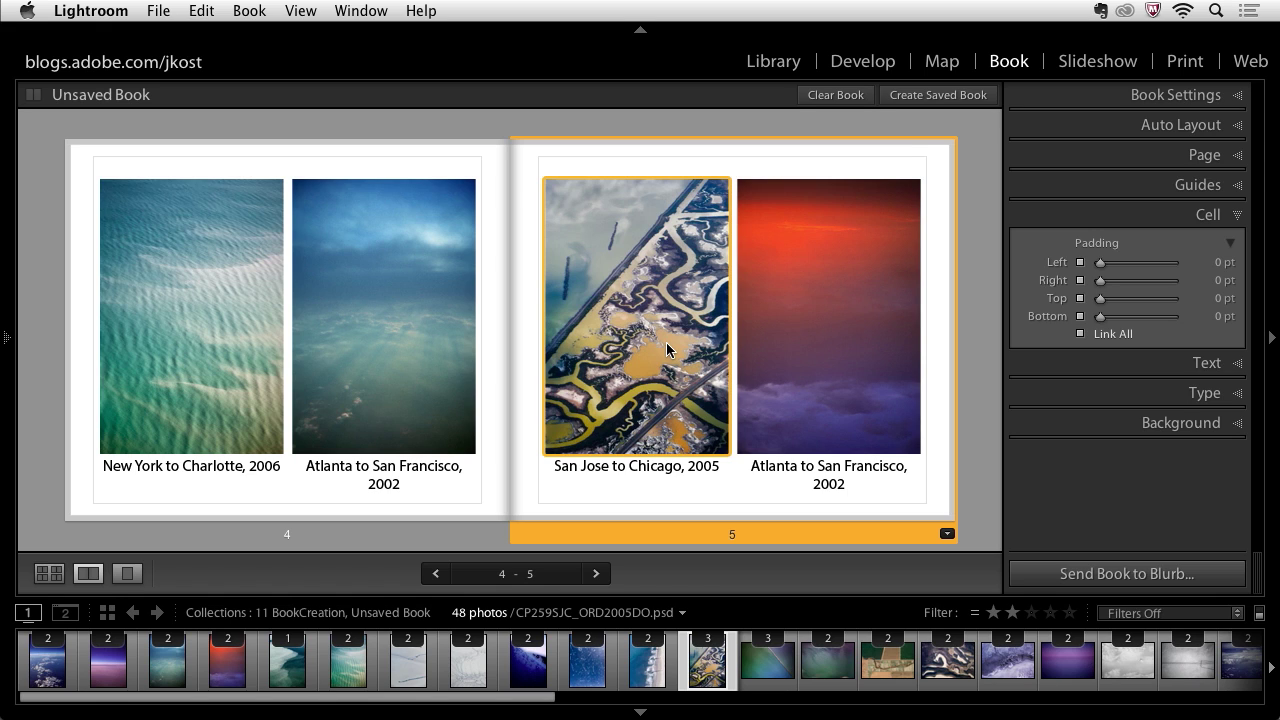
{"action": "right_click", "coordinate": [774, 168]}
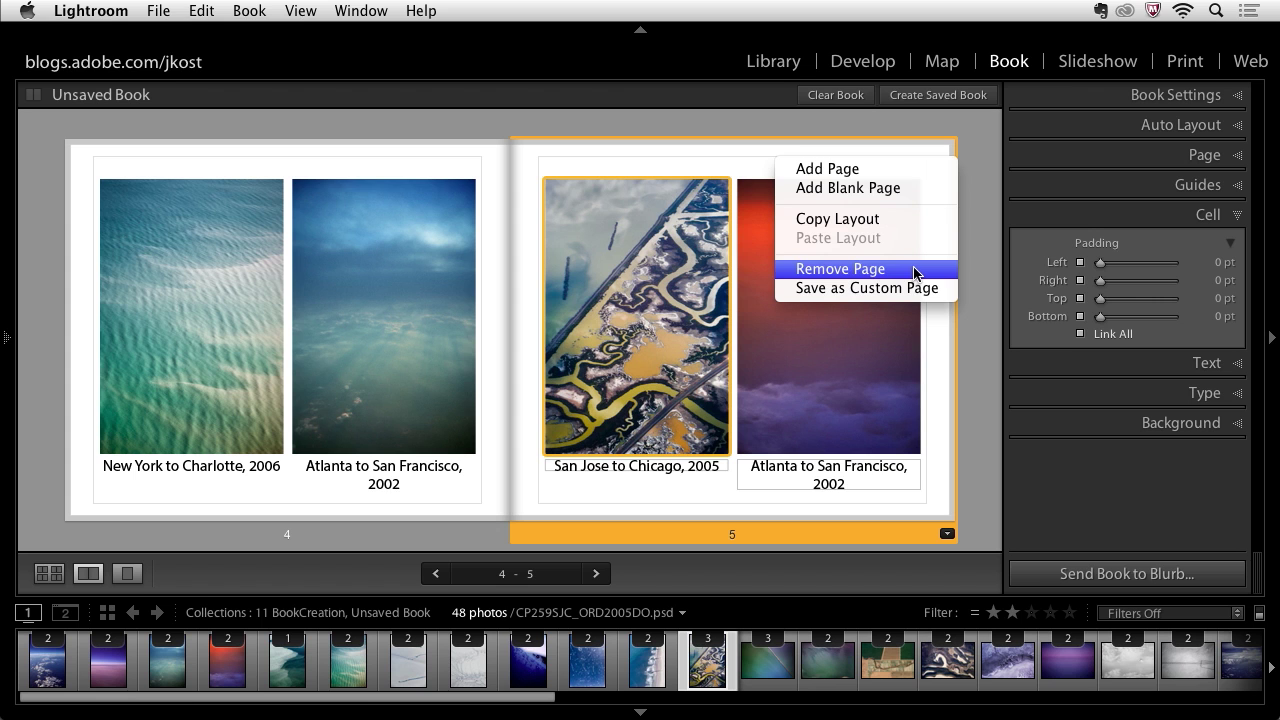
{"action": "left_click", "coordinate": [971, 257]}
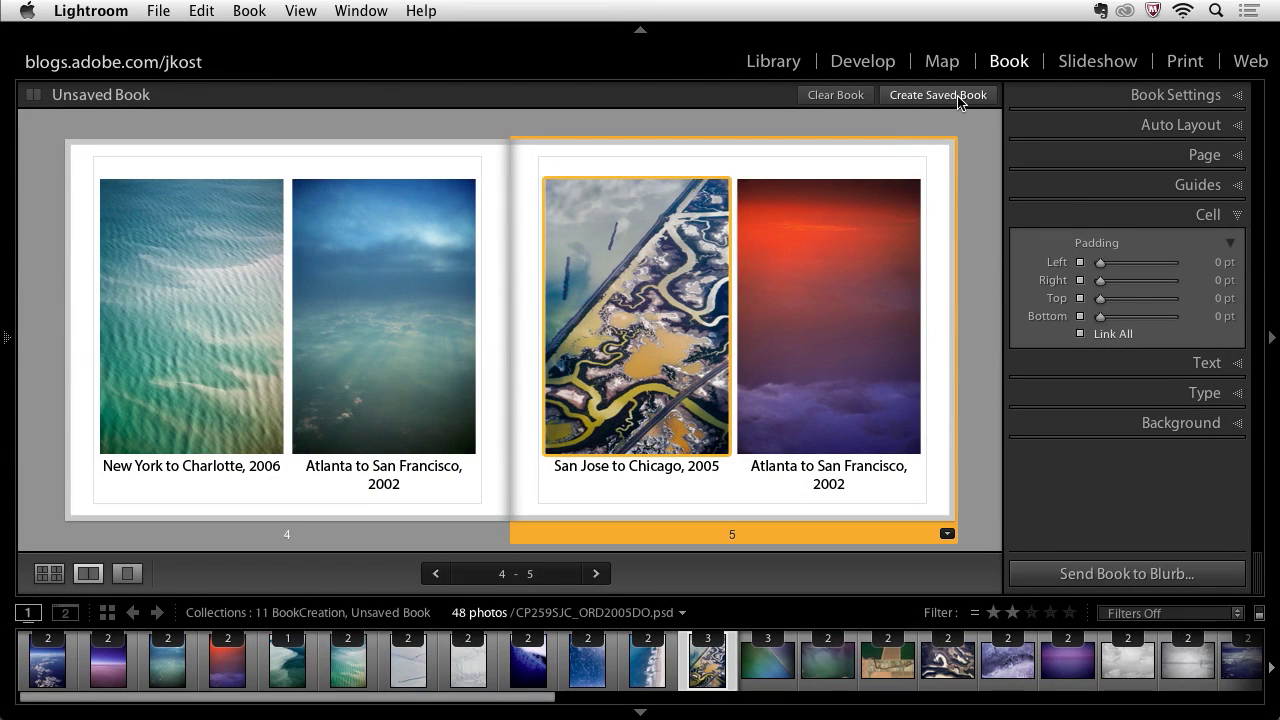
Save the book as "Window Seat Book" inside the 11 BookCreation collection
{"action": "left_click", "coordinate": [938, 95]}
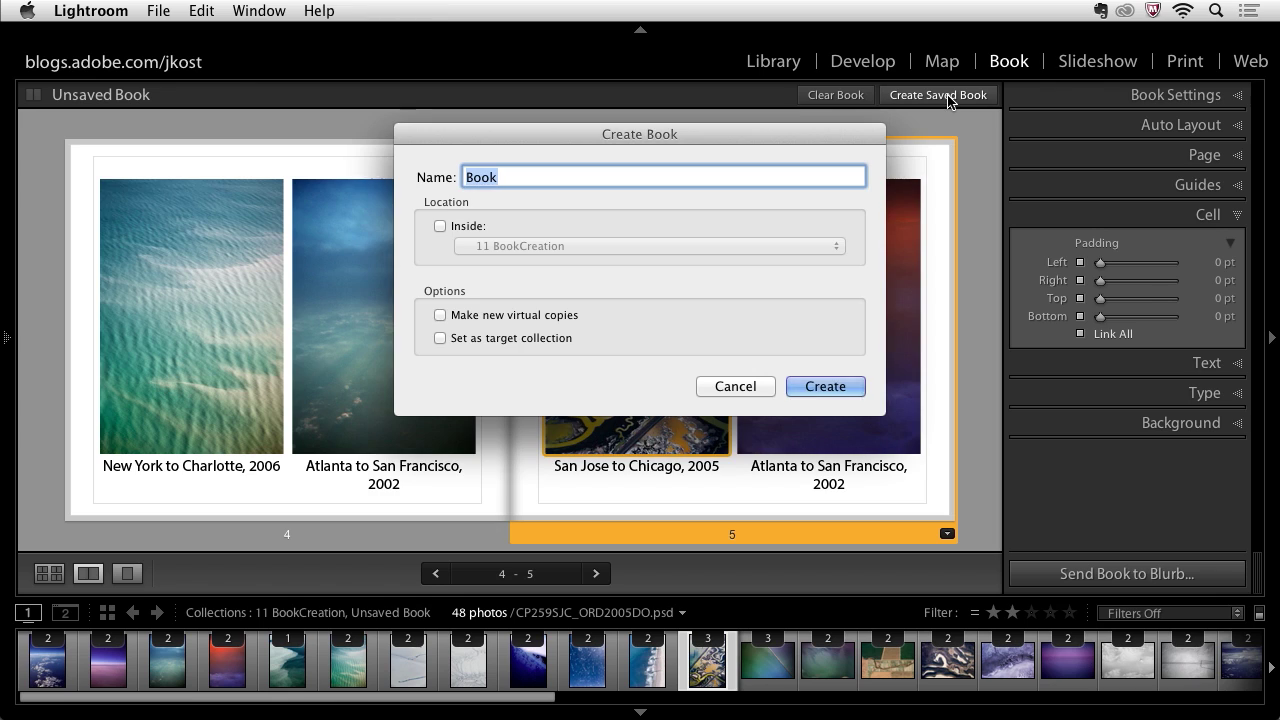
{"action": "type", "text": "Window Seat Book"}
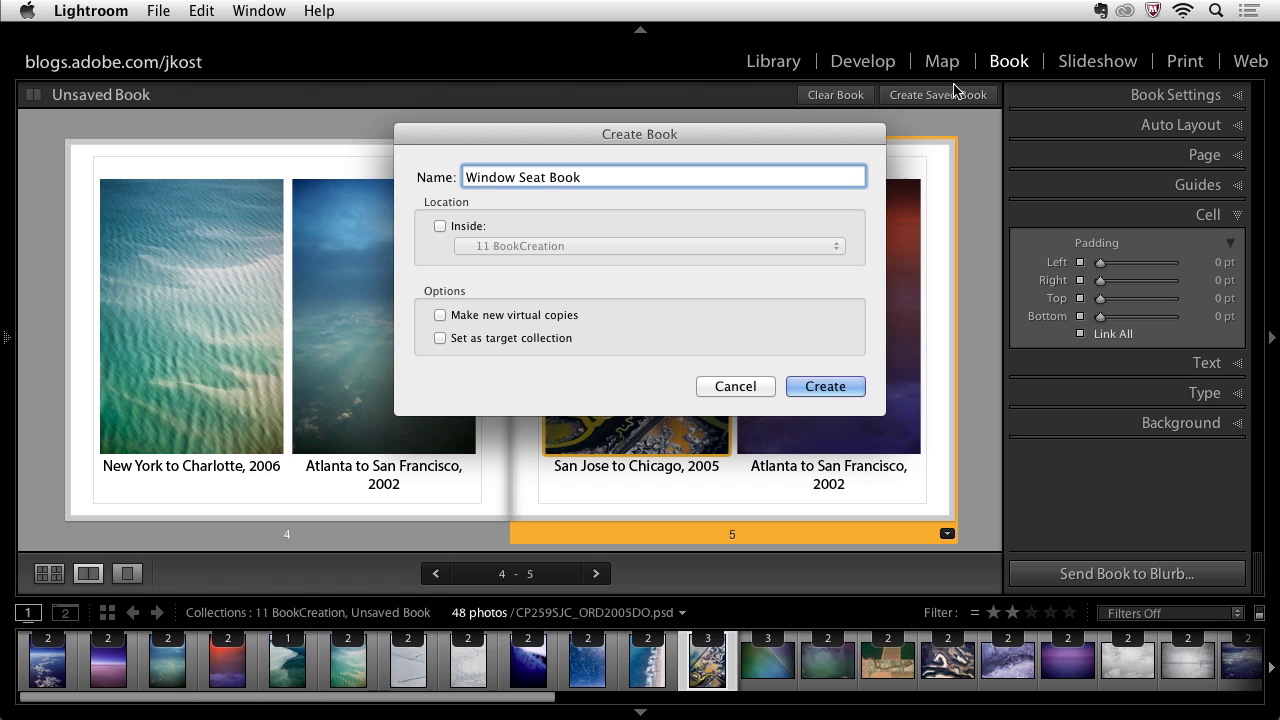
{"action": "left_click", "coordinate": [441, 227]}
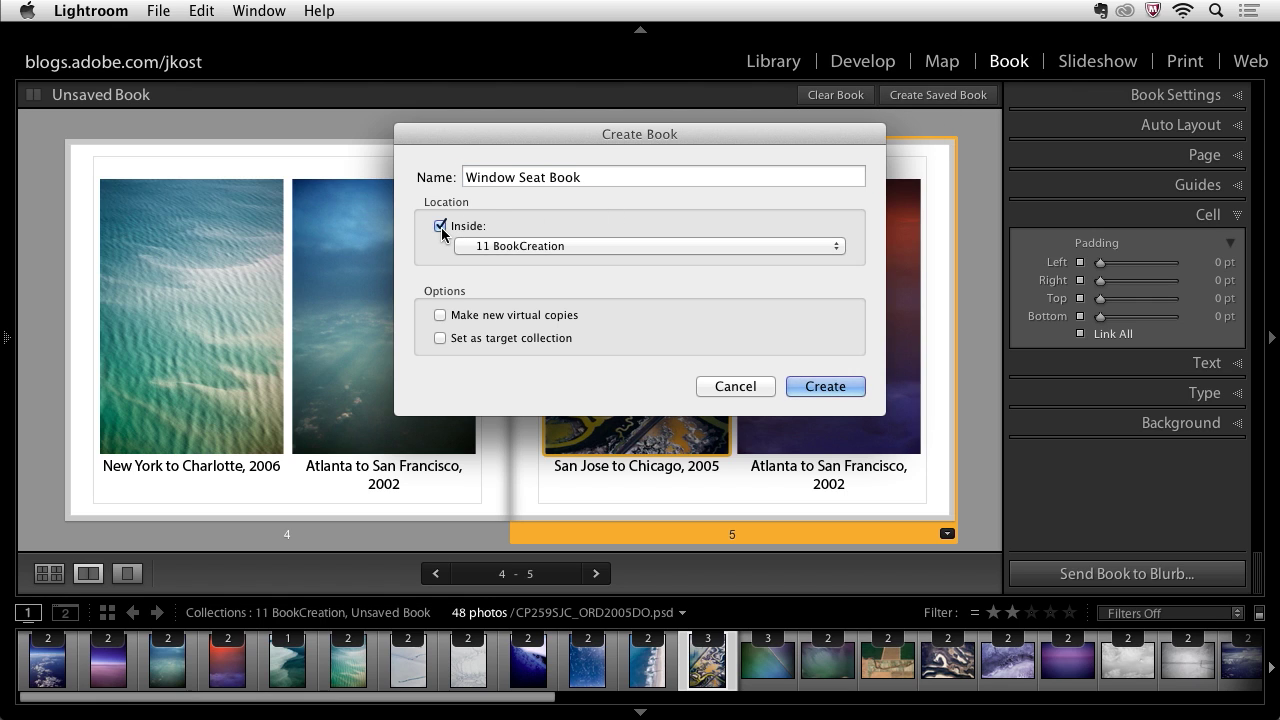
{"action": "left_click", "coordinate": [825, 387]}
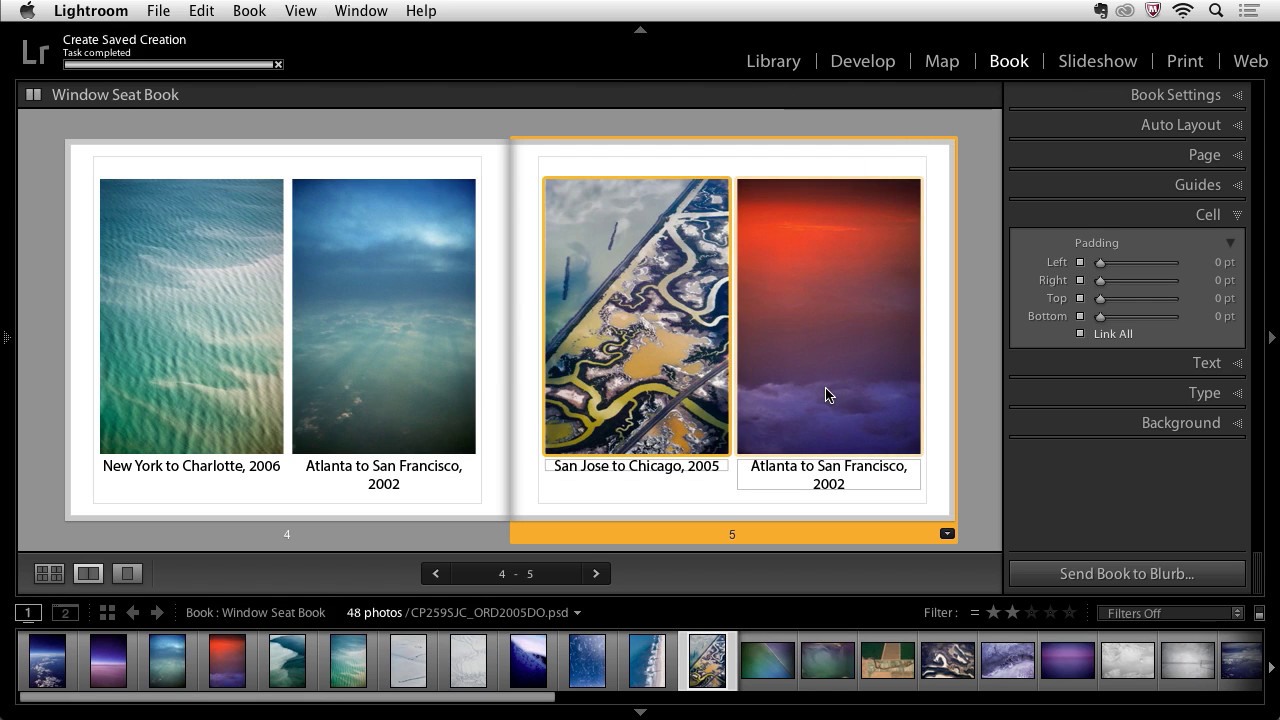
Show the collections list and the multi-page view, and select all text cells except the front cover title's
{"action": "left_click", "coordinate": [6, 337]}
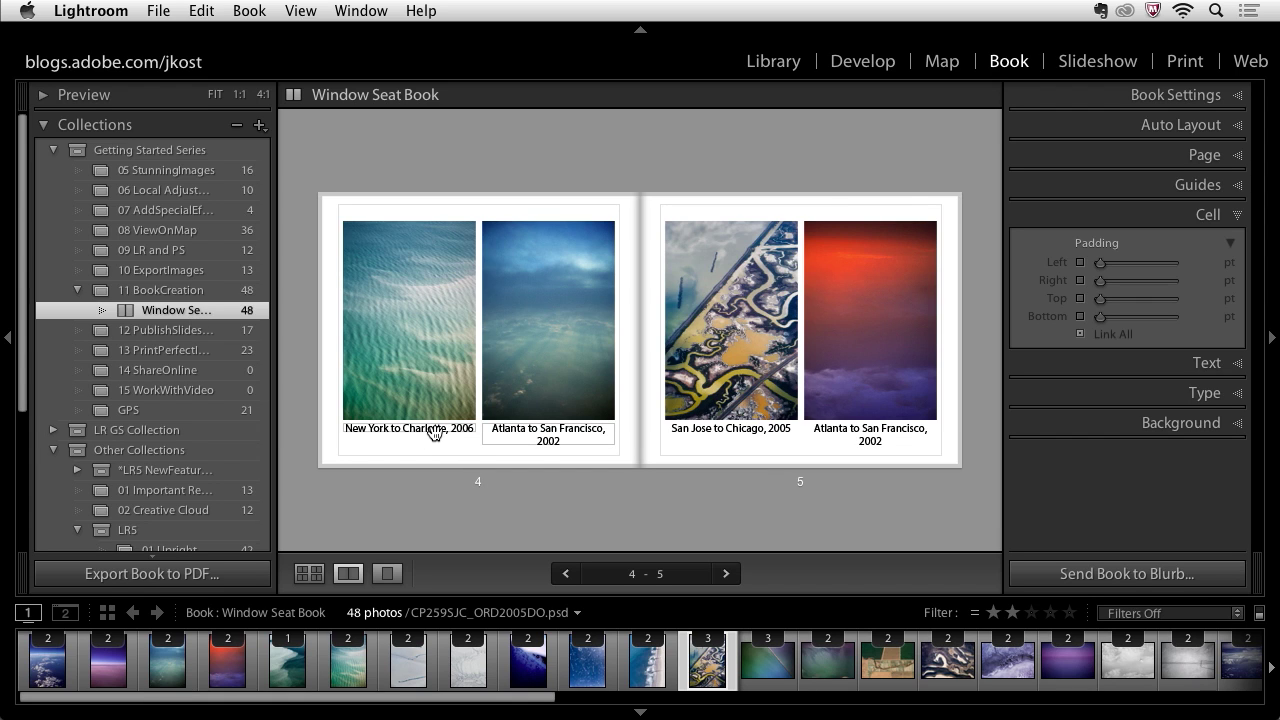
{"action": "key", "text": "super+e"}
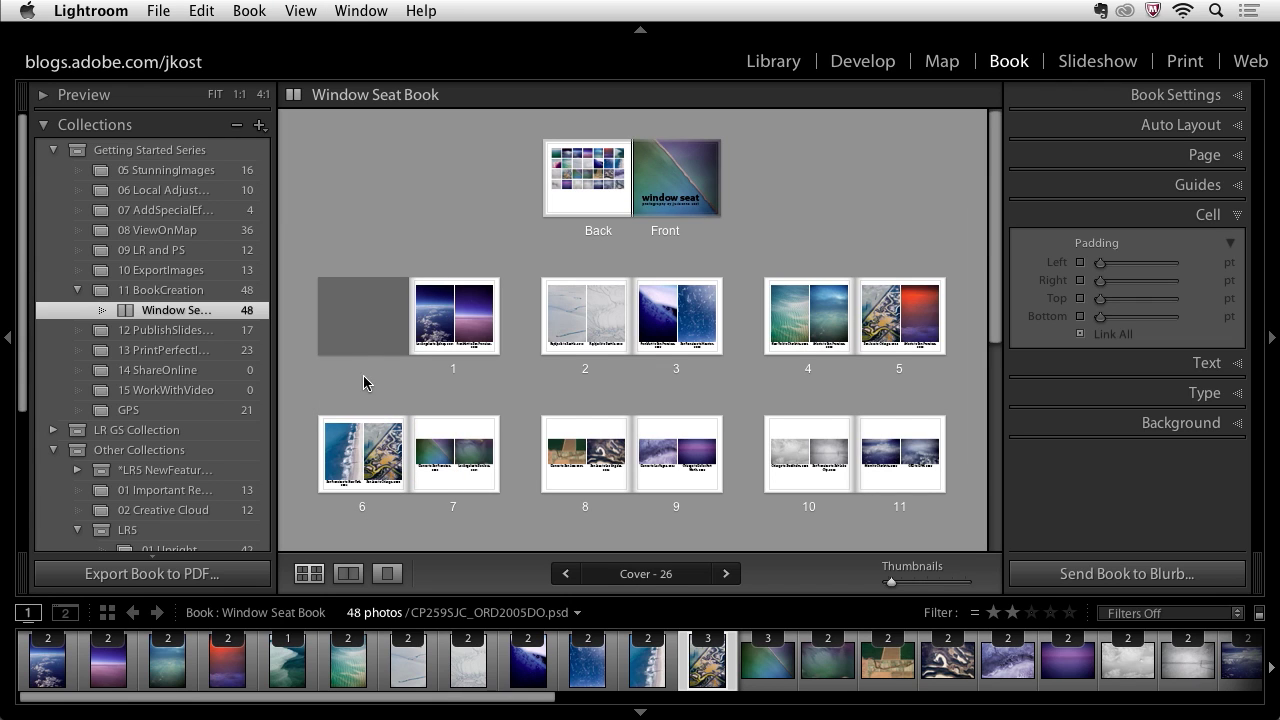
{"action": "left_click", "coordinate": [198, 10]}
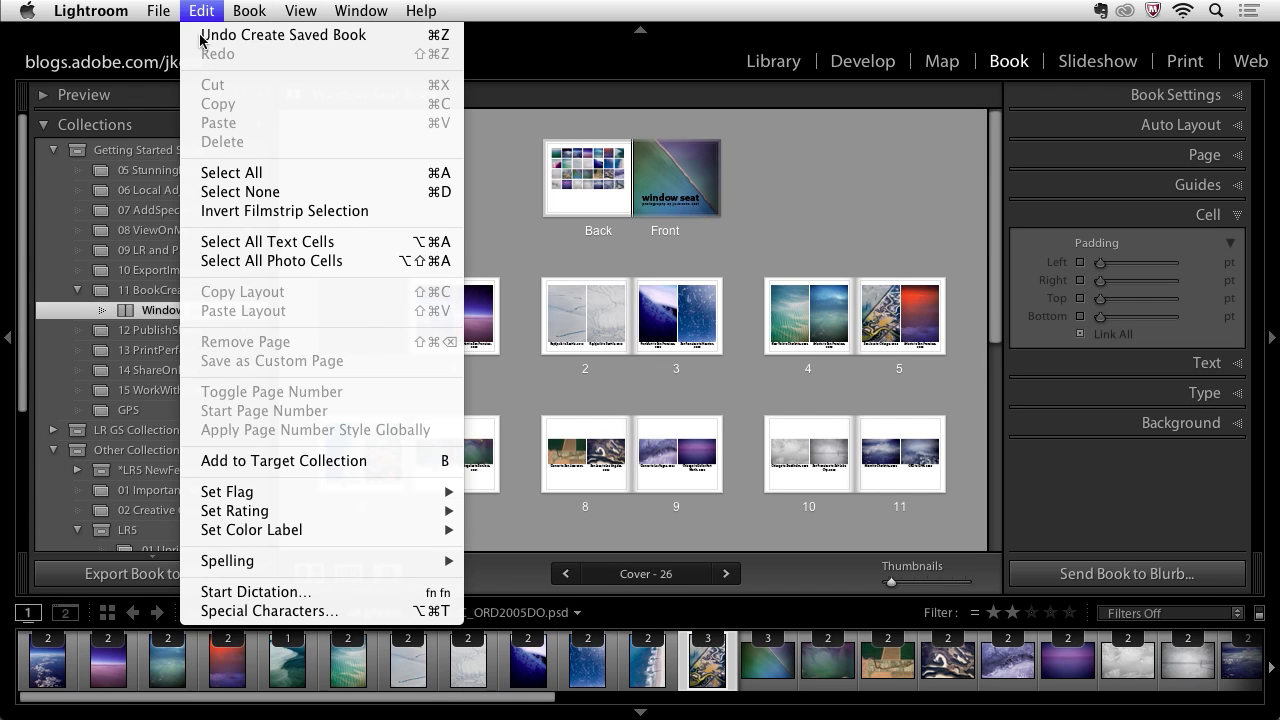
{"action": "left_click", "coordinate": [350, 243]}
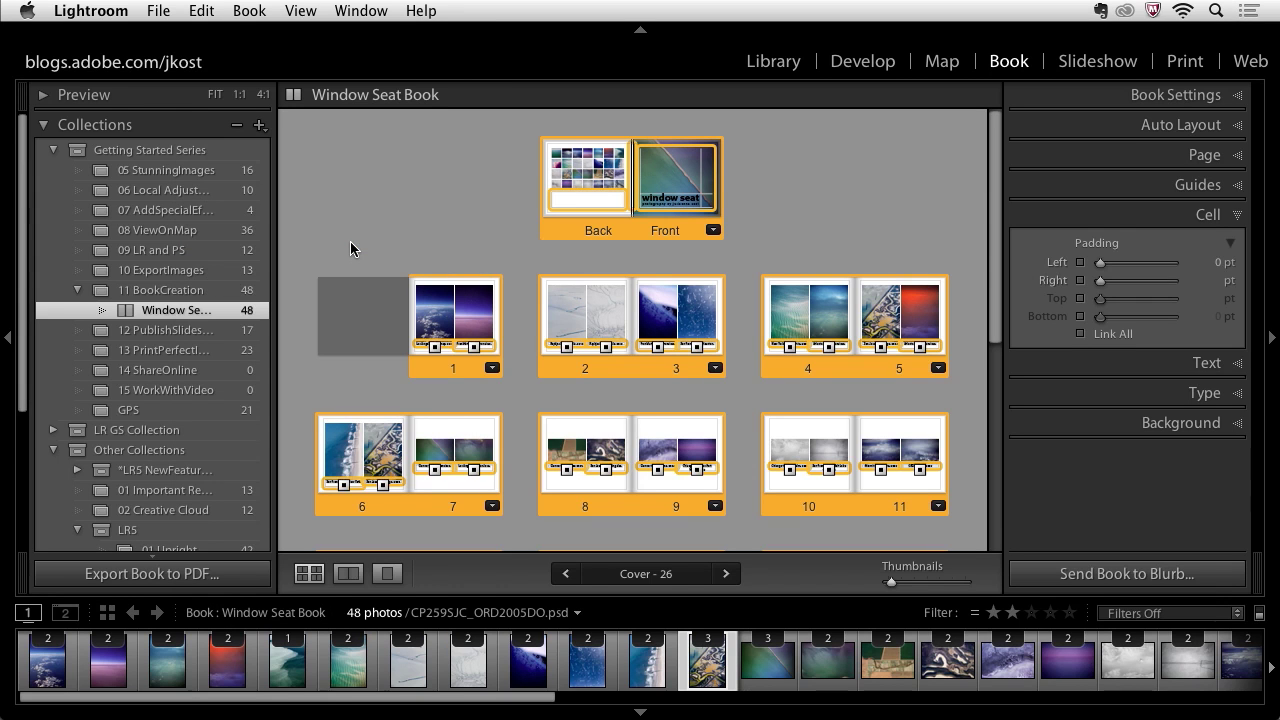
{"action": "left_click", "coordinate": [680, 187]}
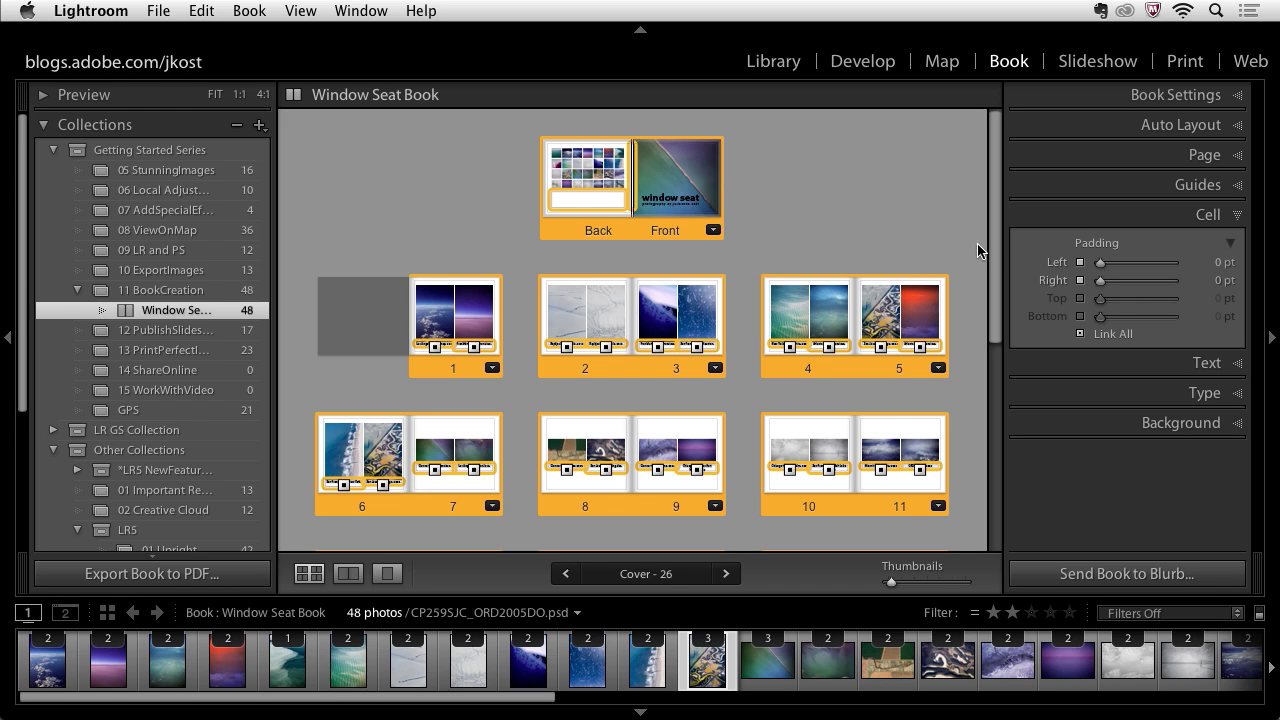
Set the character size of the selected text cells to 8 pt
{"action": "left_click", "coordinate": [1157, 396]}
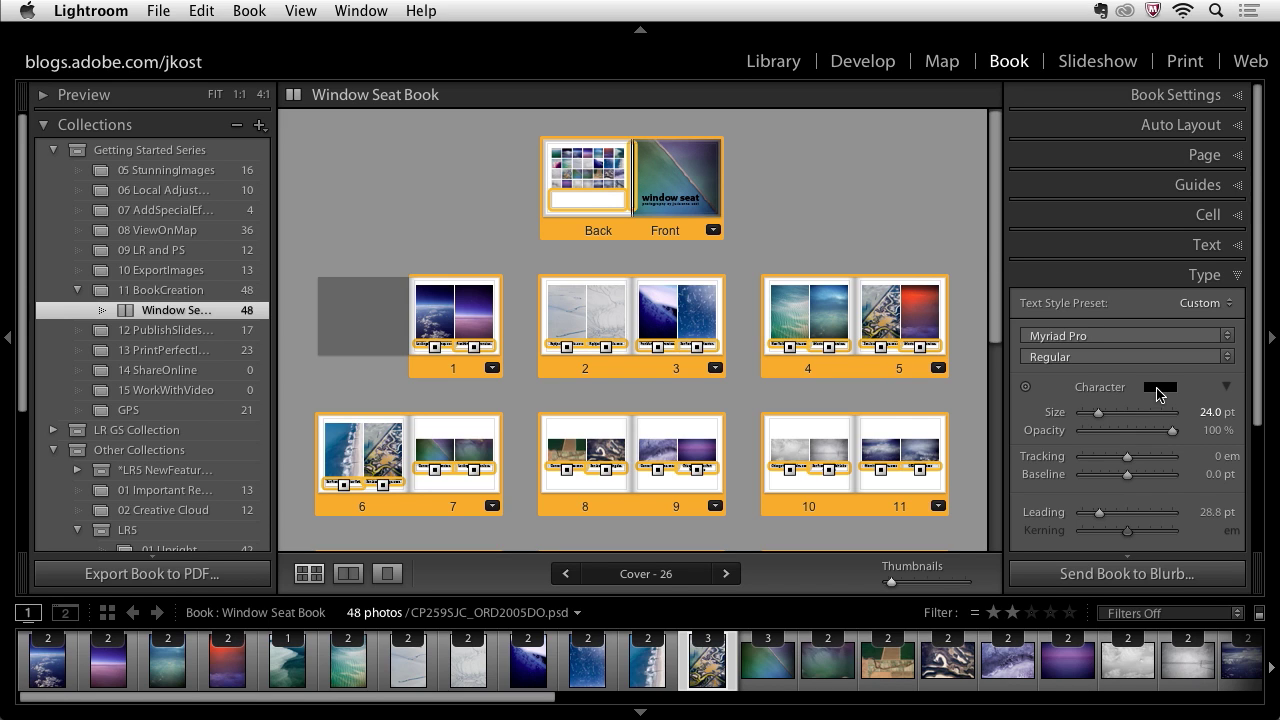
{"action": "scroll", "coordinate": [1147, 394], "scroll_direction": "down", "scroll_amount": 2}
{"action": "scroll", "coordinate": [1147, 394], "scroll_direction": "down", "scroll_amount": 2}
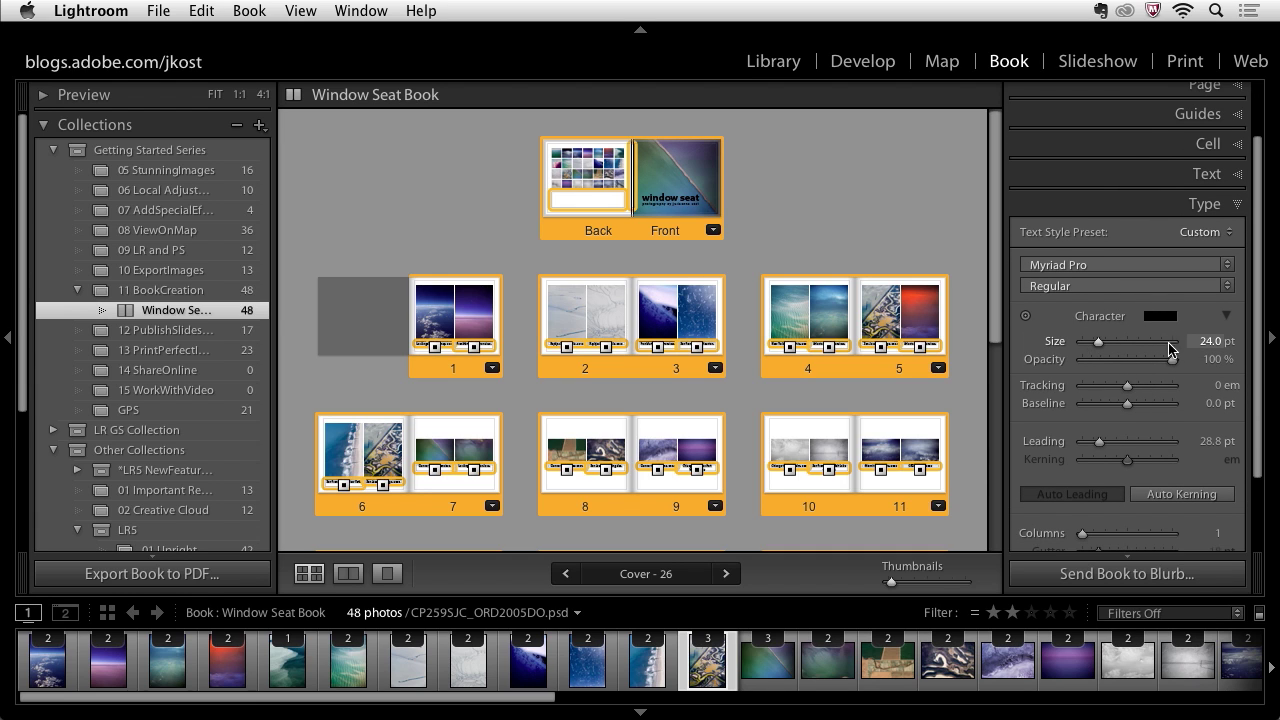
{"action": "left_click", "coordinate": [1204, 343]}
{"action": "type", "text": "8"}
{"action": "key", "text": "Tab"}
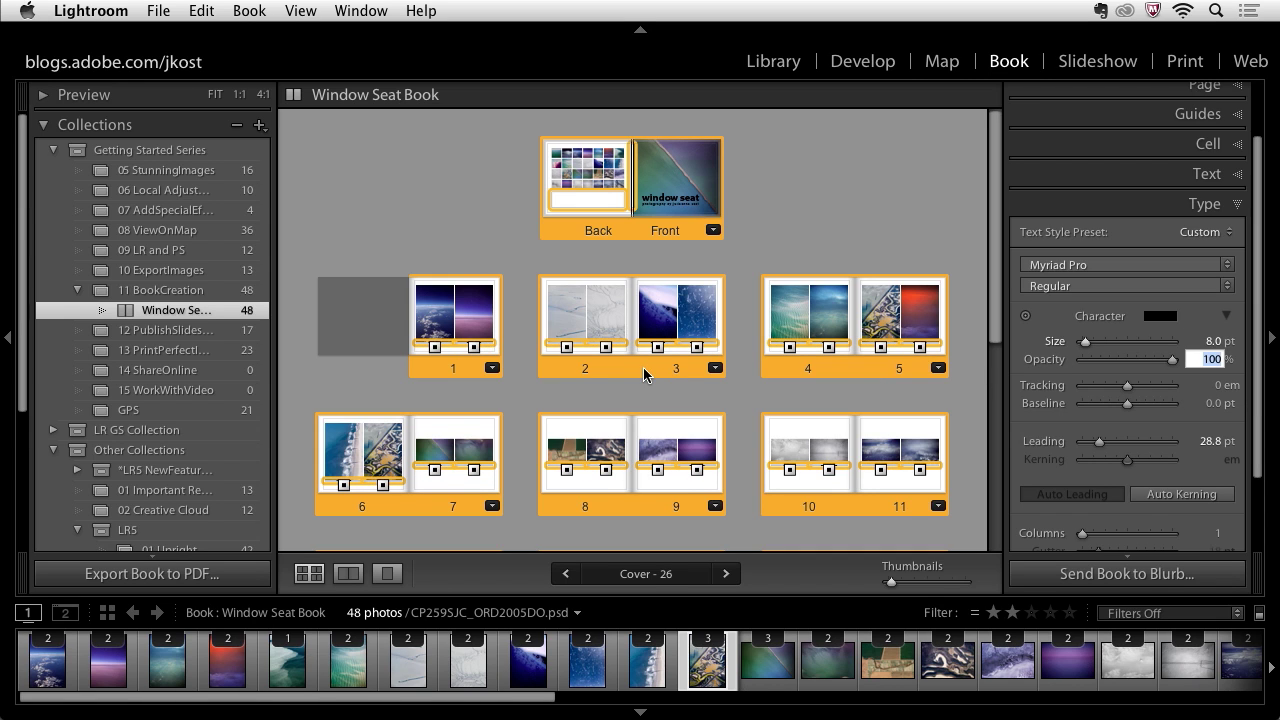
Go to the 2-3 spread, right-align all of its photo captions, and clear the selection
{"action": "key", "text": "super+r"}
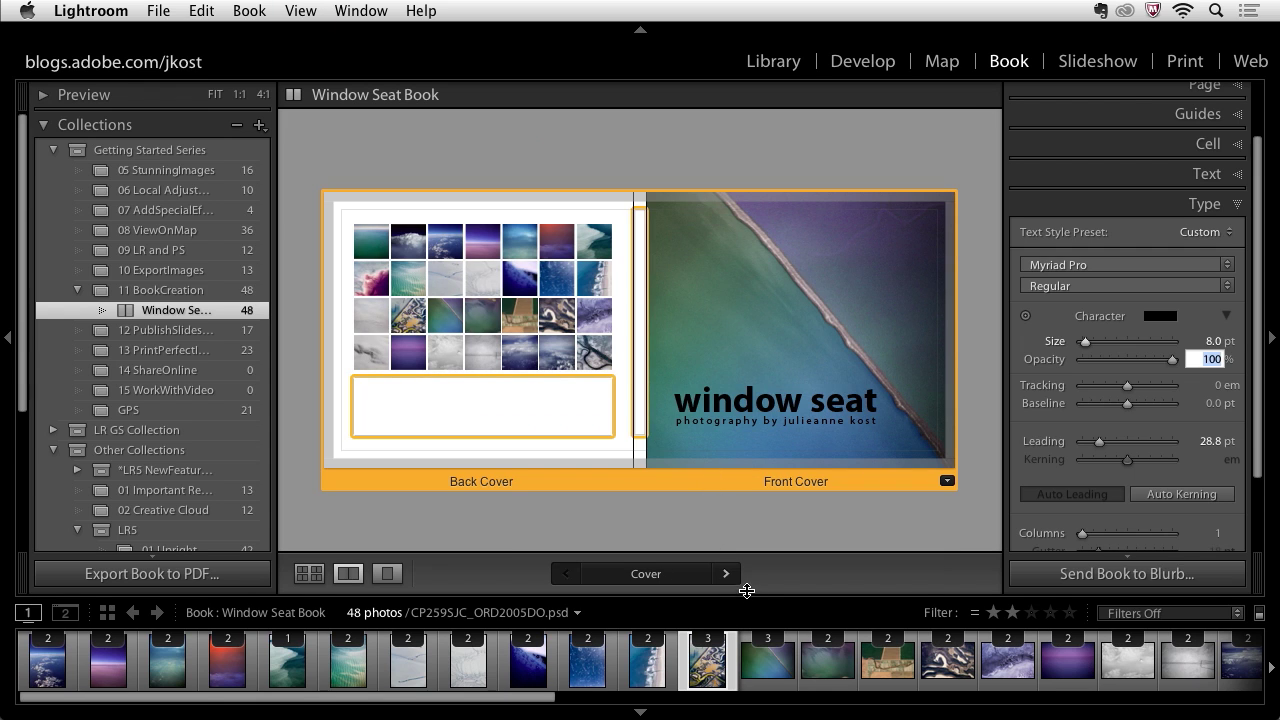
{"action": "left_click", "coordinate": [726, 574]}
{"action": "left_click", "coordinate": [726, 575]}
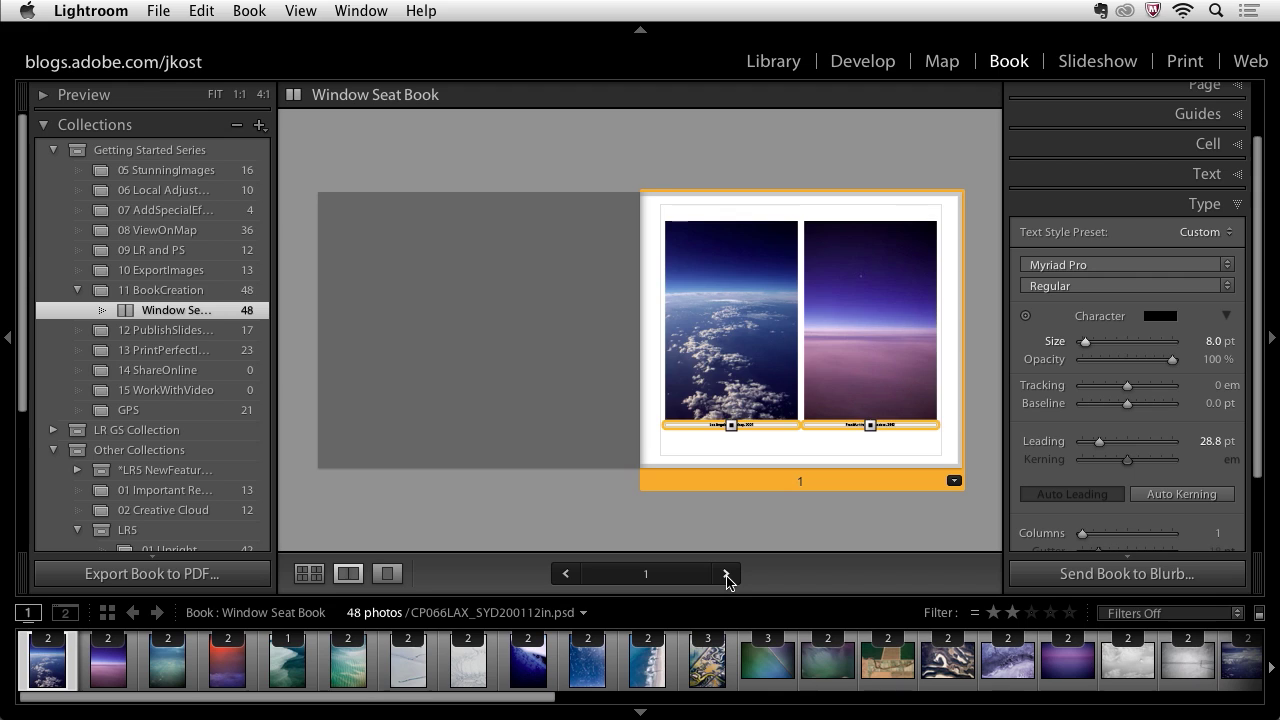
{"action": "left_click", "coordinate": [726, 575]}
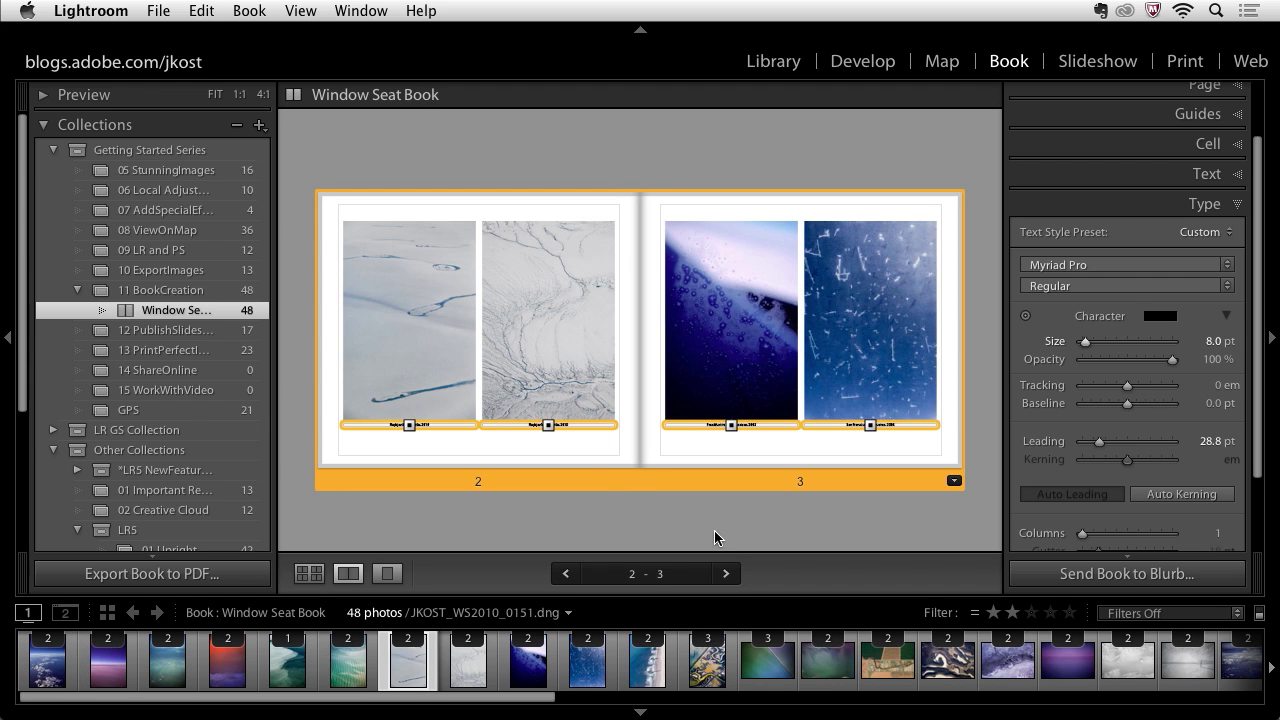
{"action": "left_click", "coordinate": [711, 528]}
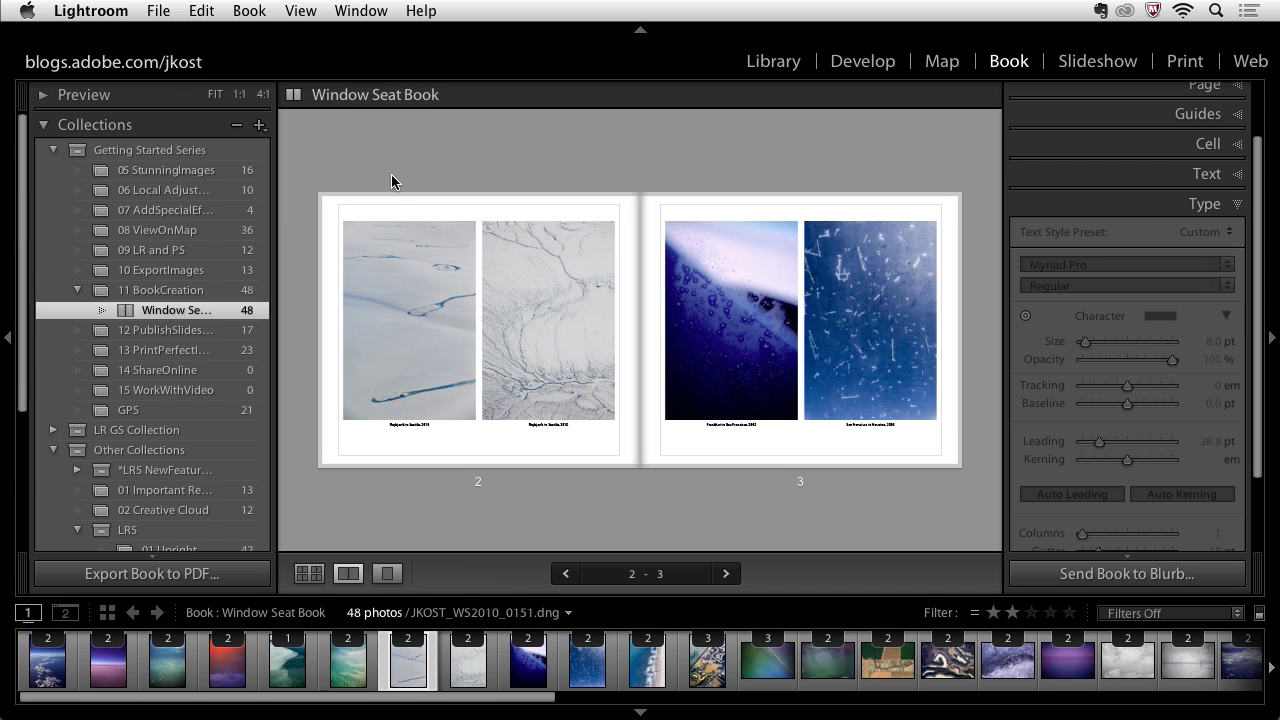
{"action": "left_click", "coordinate": [209, 11]}
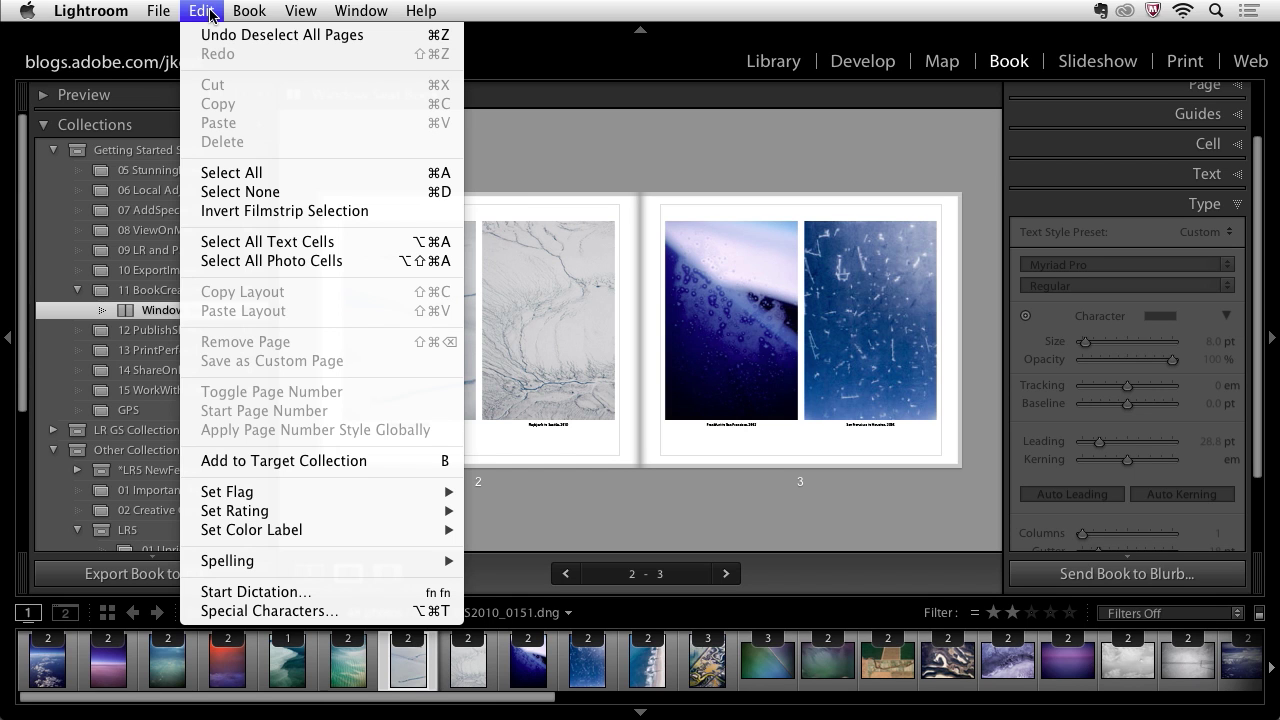
{"action": "left_click", "coordinate": [266, 242]}
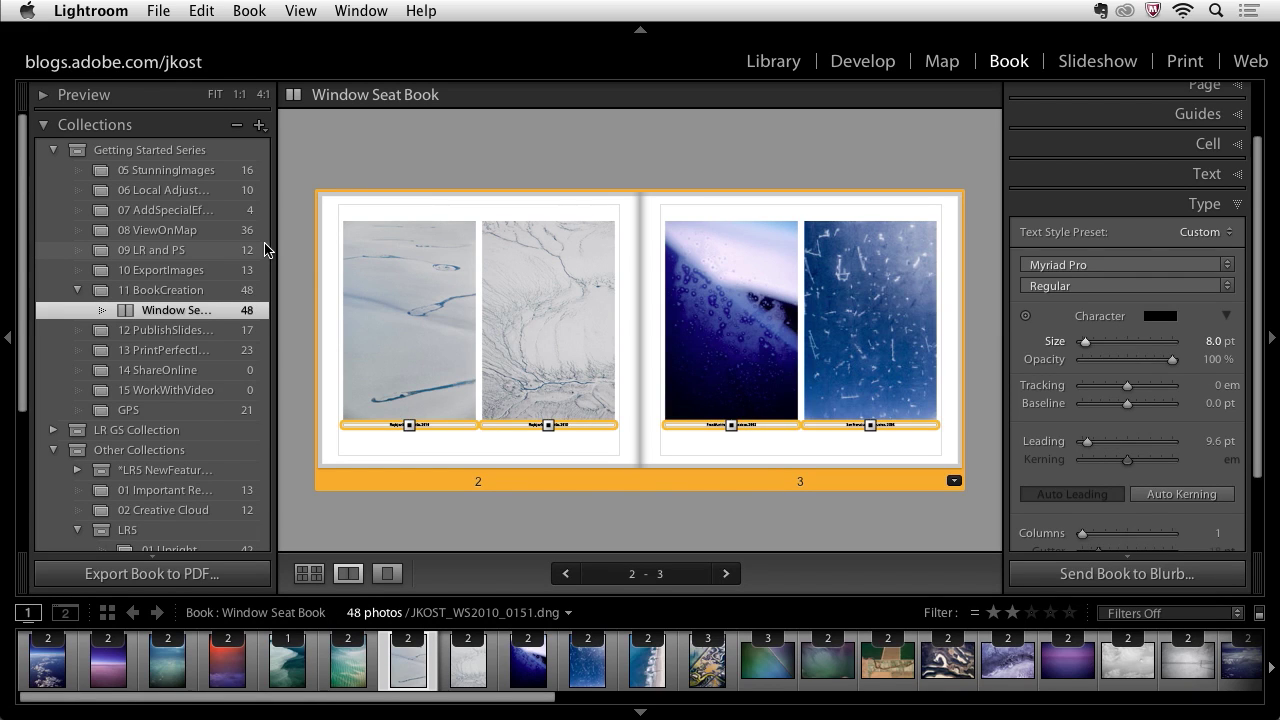
{"action": "scroll", "coordinate": [1122, 430], "scroll_direction": "down", "scroll_amount": 4}
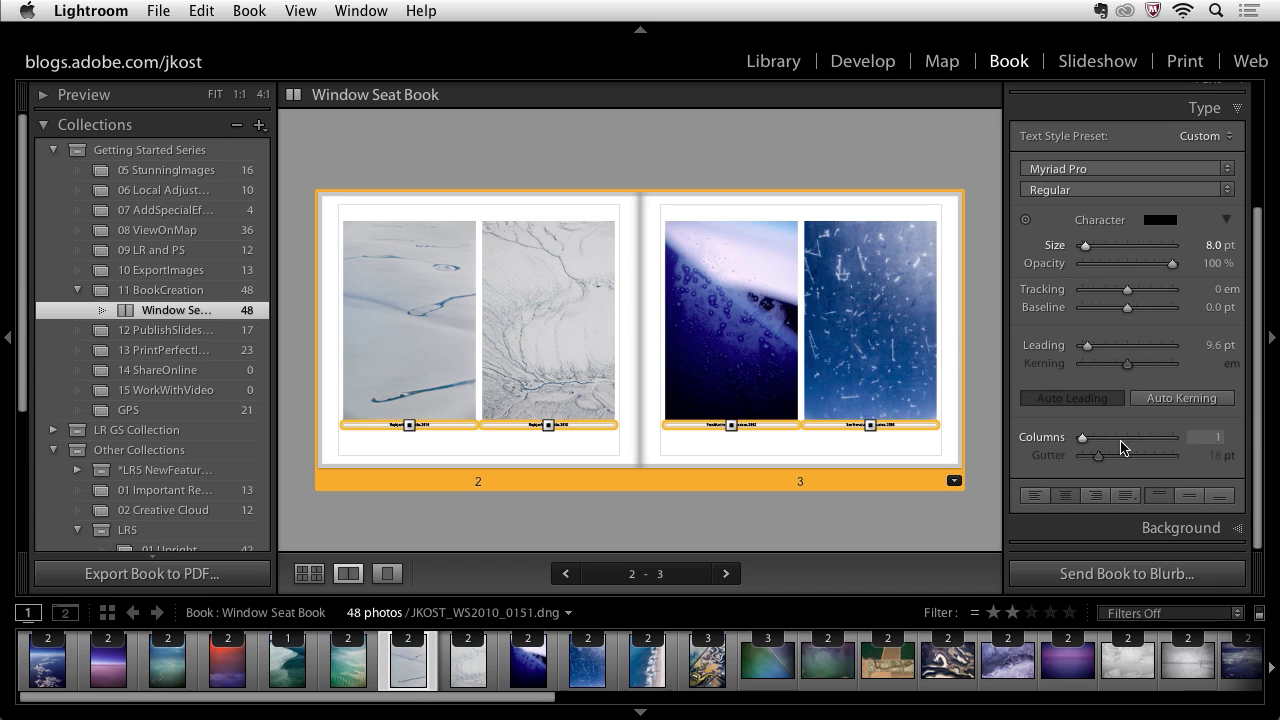
{"action": "left_click", "coordinate": [1094, 498]}
{"action": "left_click", "coordinate": [981, 460]}
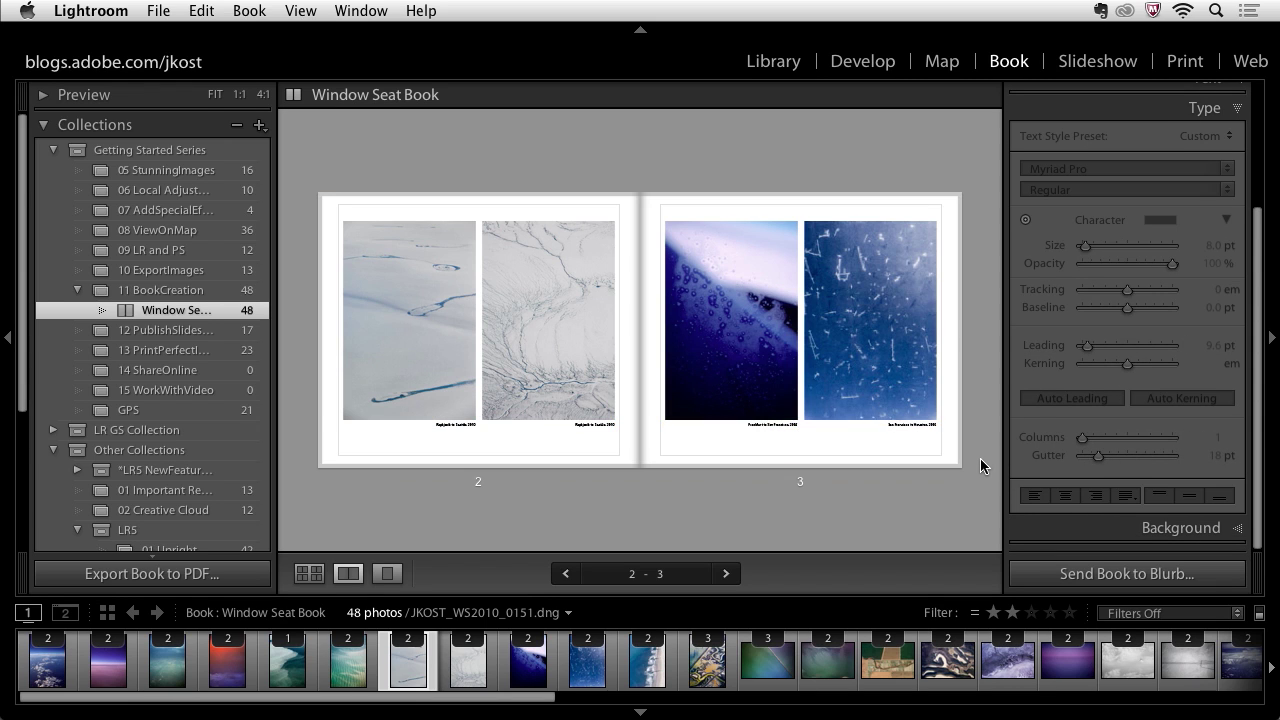
Right-align all text cells throughout the book except the front cover title's, look at the text style presets, and clear the selection
{"action": "left_click", "coordinate": [726, 574]}
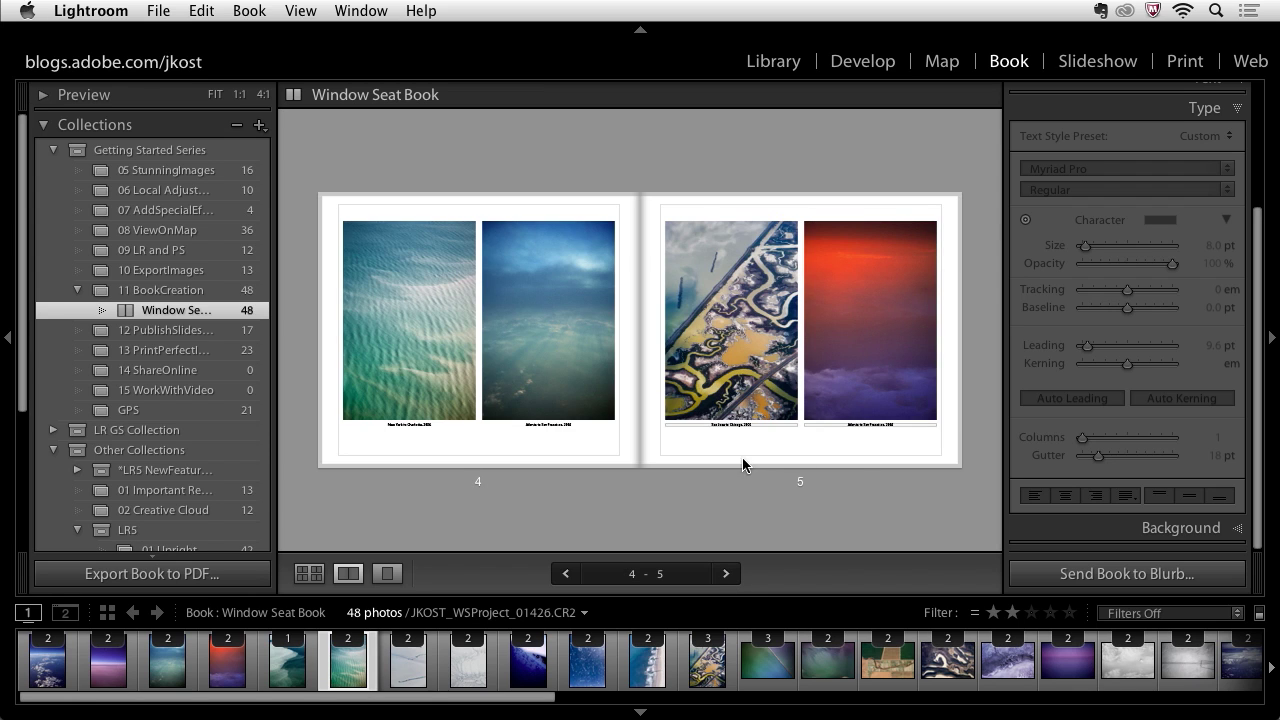
{"action": "left_click", "coordinate": [309, 574]}
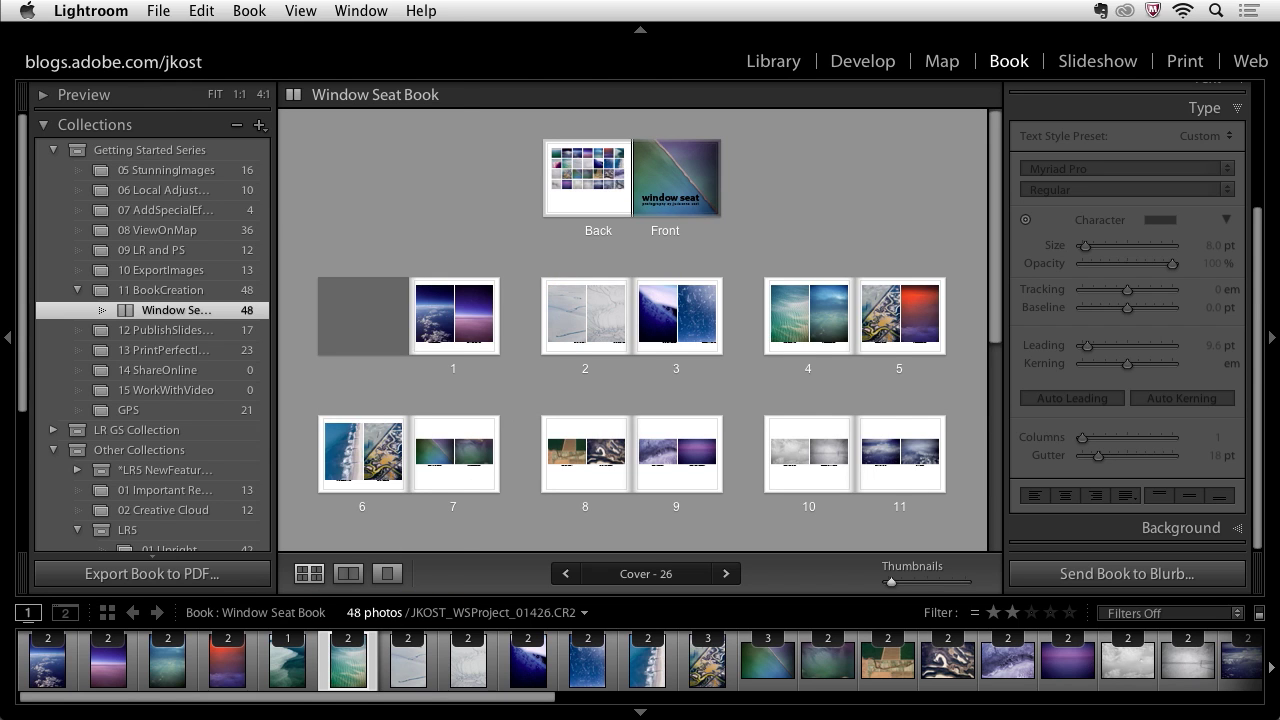
{"action": "left_click", "coordinate": [200, 11]}
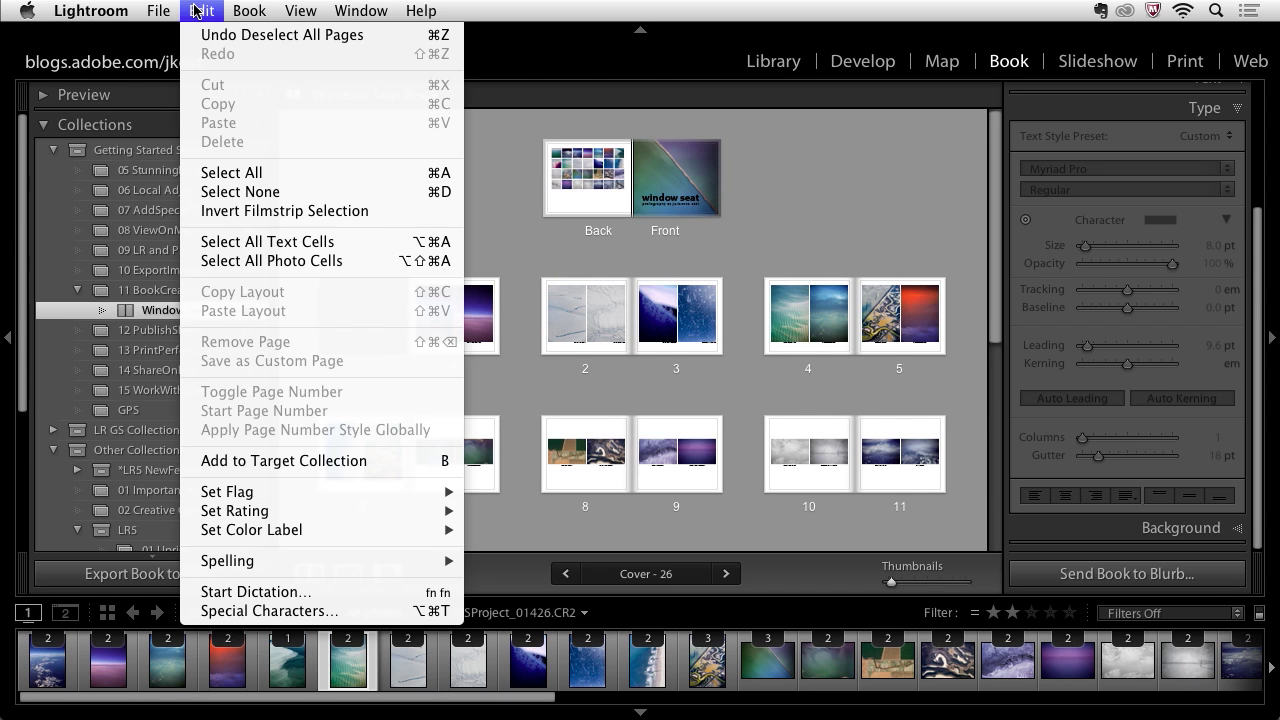
{"action": "left_click", "coordinate": [262, 244]}
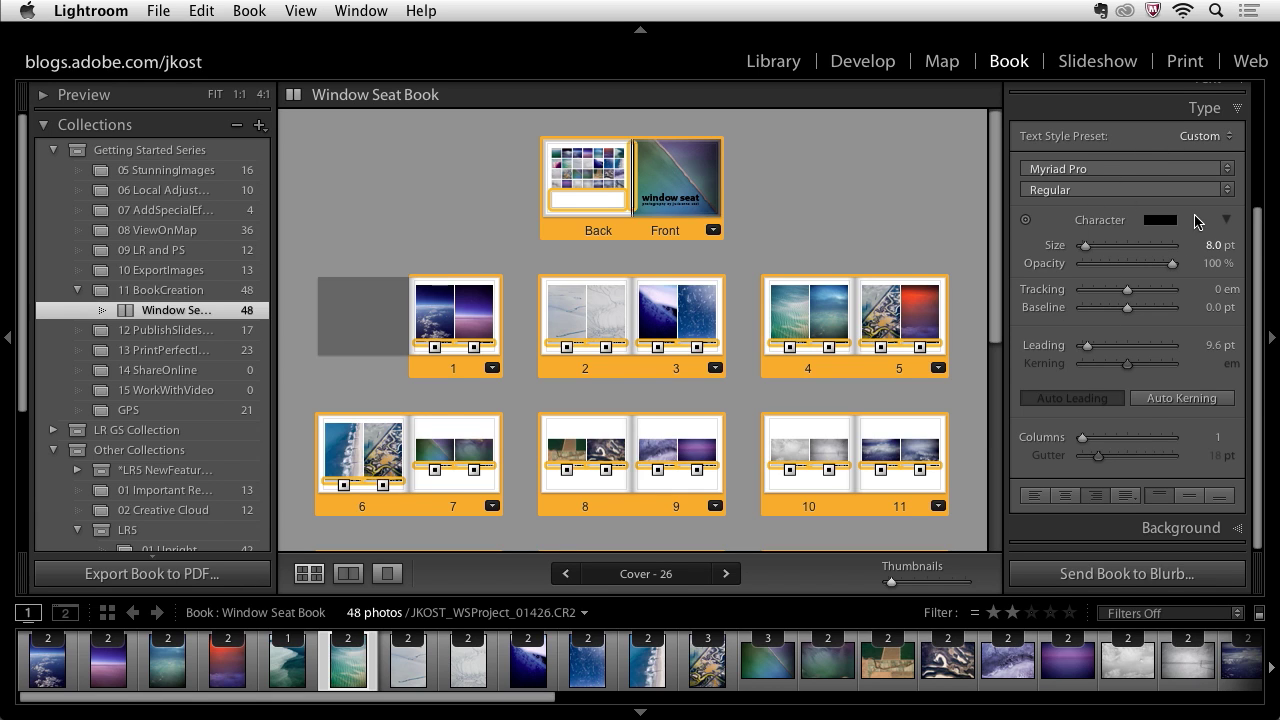
{"action": "left_click", "coordinate": [1216, 137]}
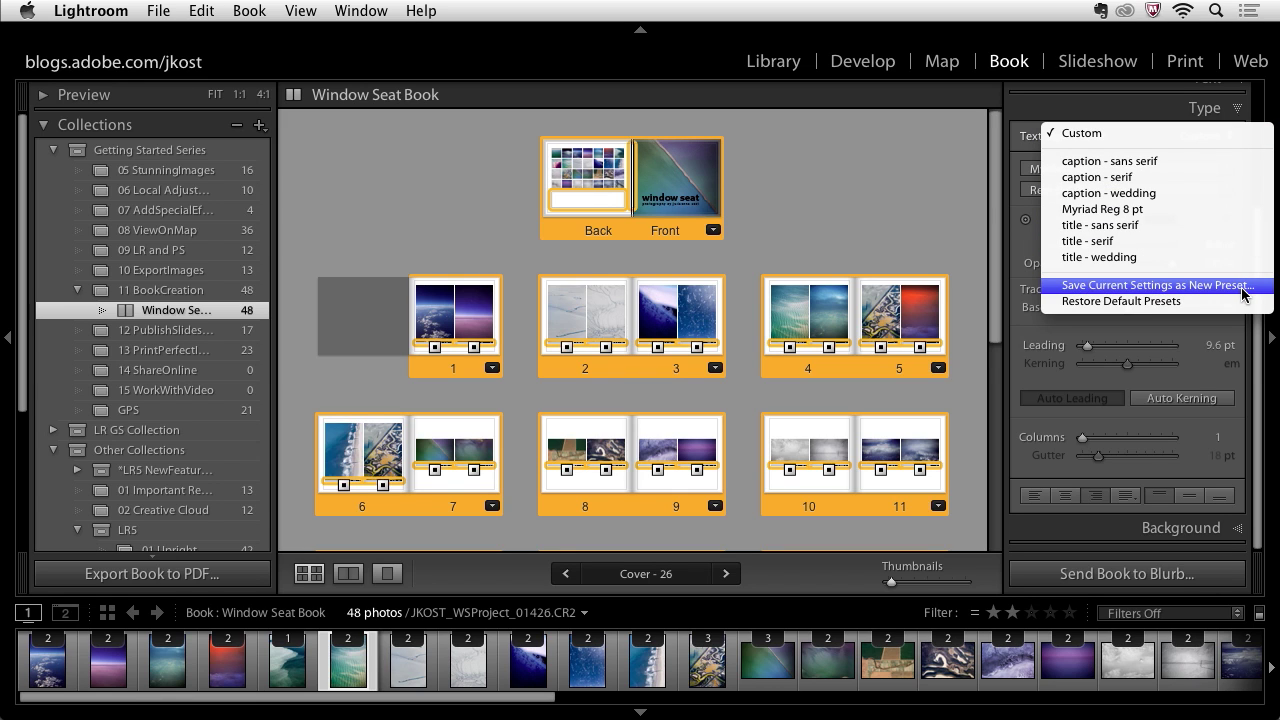
{"action": "left_click", "coordinate": [948, 244]}
{"action": "left_click", "coordinate": [912, 237]}
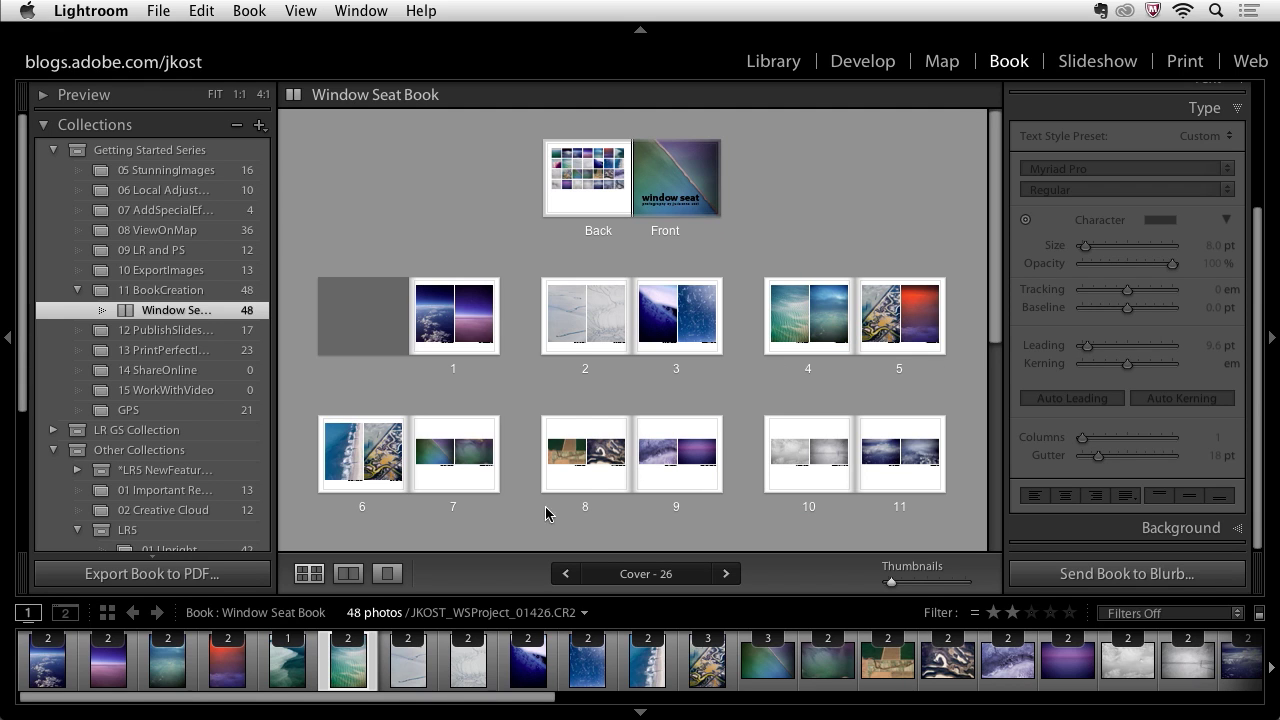
Open the 6-7 spread and change page 7 to the 2 Photos layout with two wide photo cells stacked vertically
{"action": "left_click", "coordinate": [424, 510]}
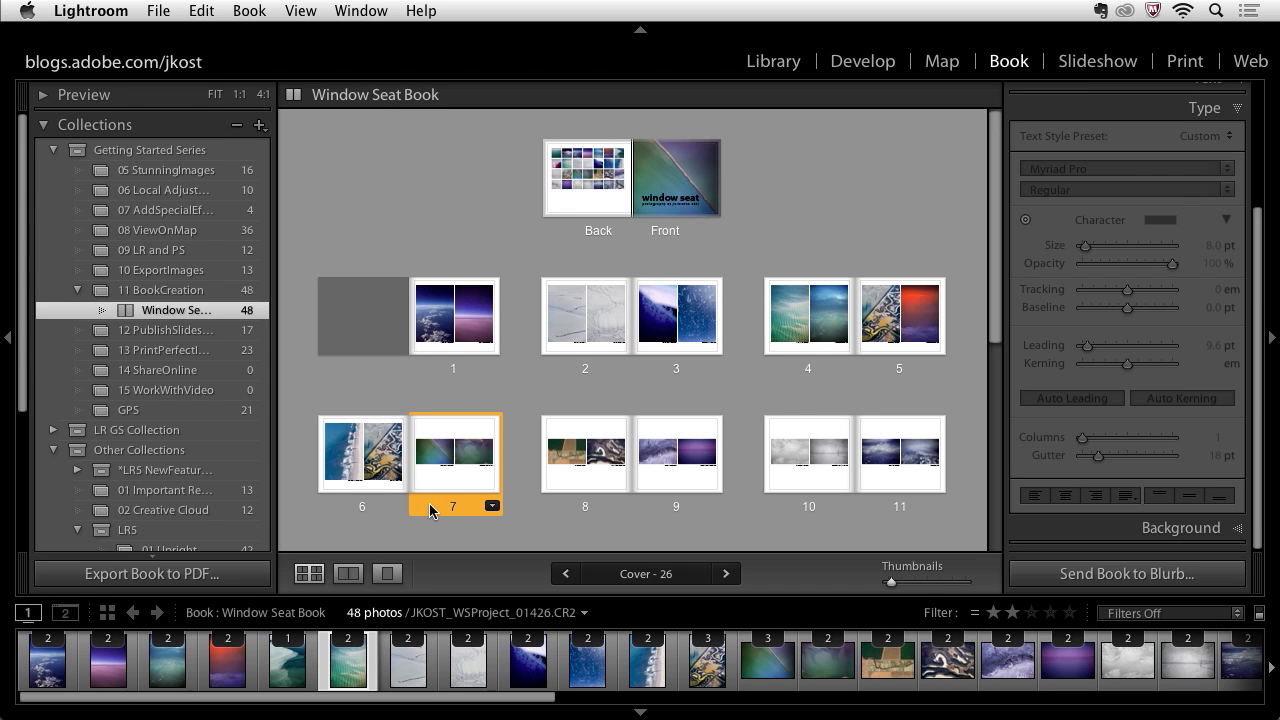
{"action": "double_click", "coordinate": [436, 511]}
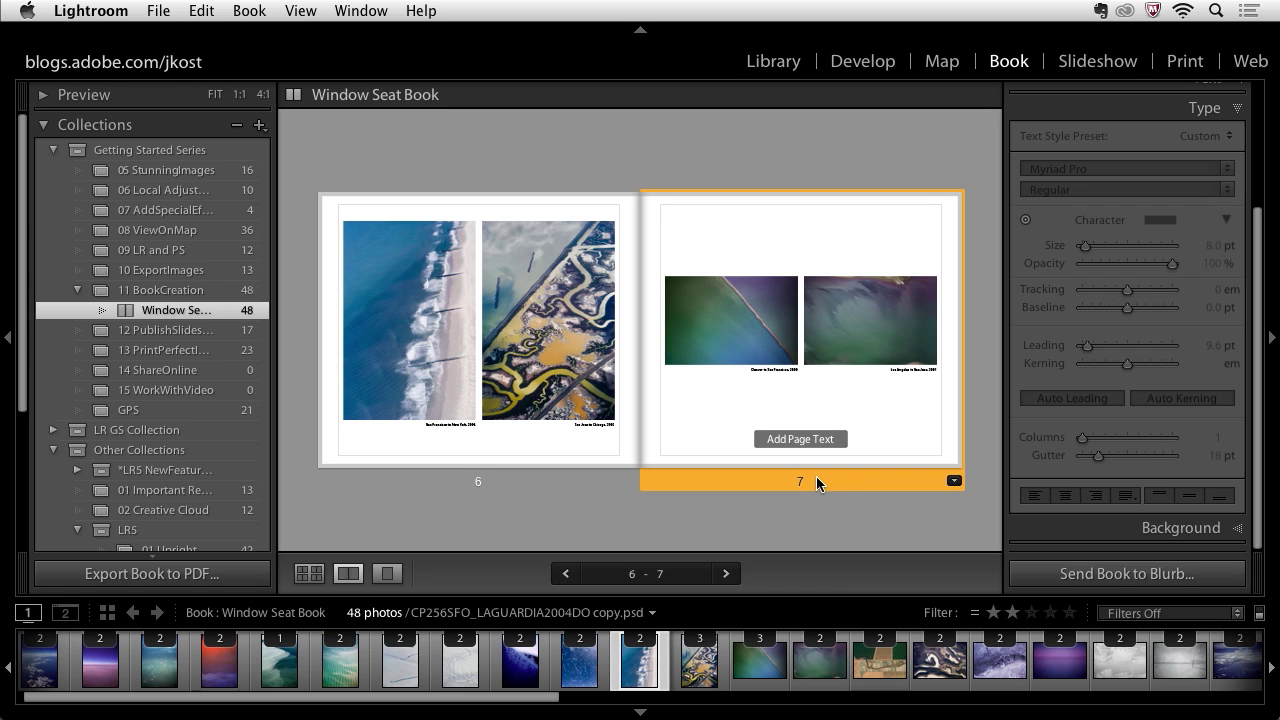
{"action": "left_click", "coordinate": [954, 484]}
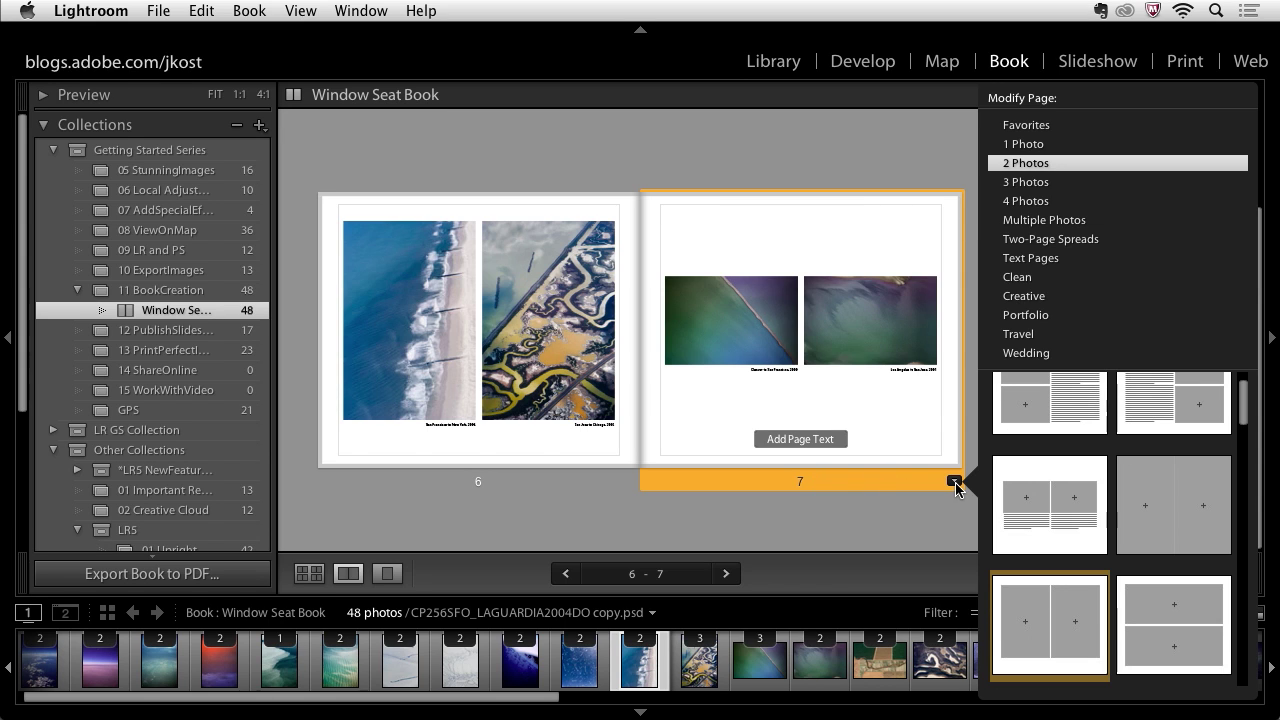
{"action": "left_click", "coordinate": [1017, 483]}
{"action": "scroll", "coordinate": [1090, 470], "scroll_direction": "down", "scroll_amount": 4}
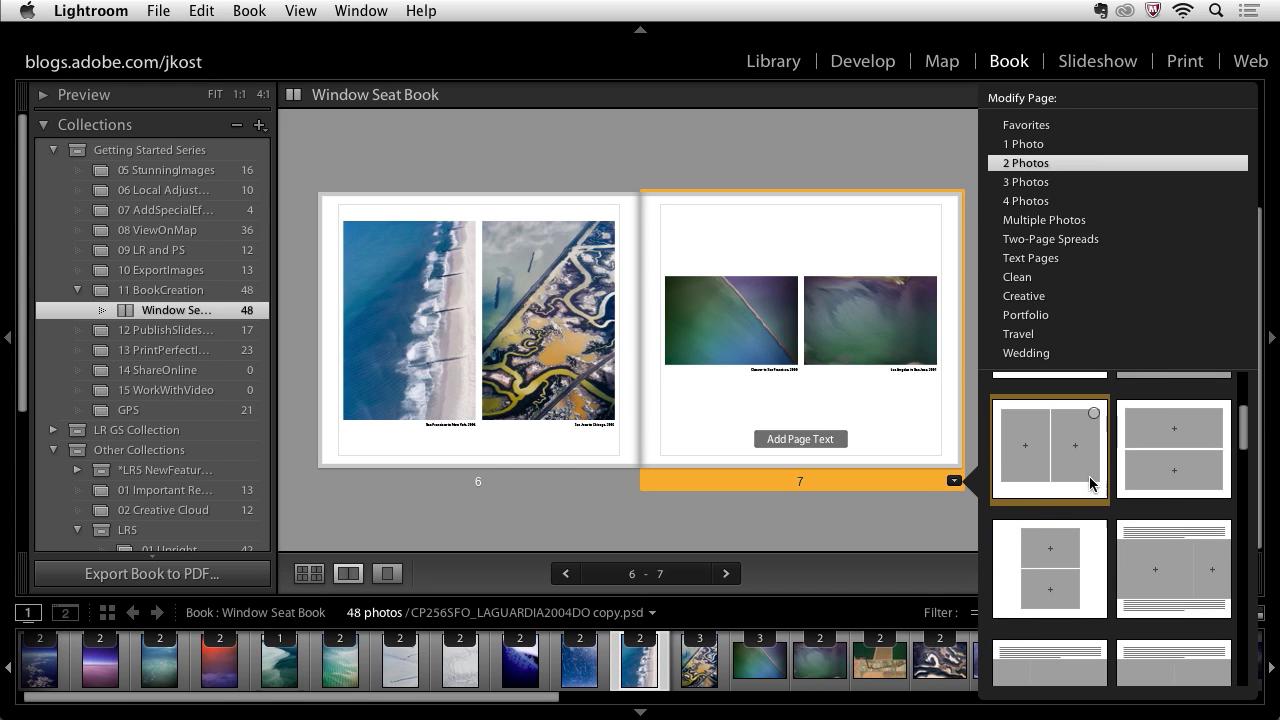
{"action": "scroll", "coordinate": [1089, 476], "scroll_direction": "down", "scroll_amount": 2}
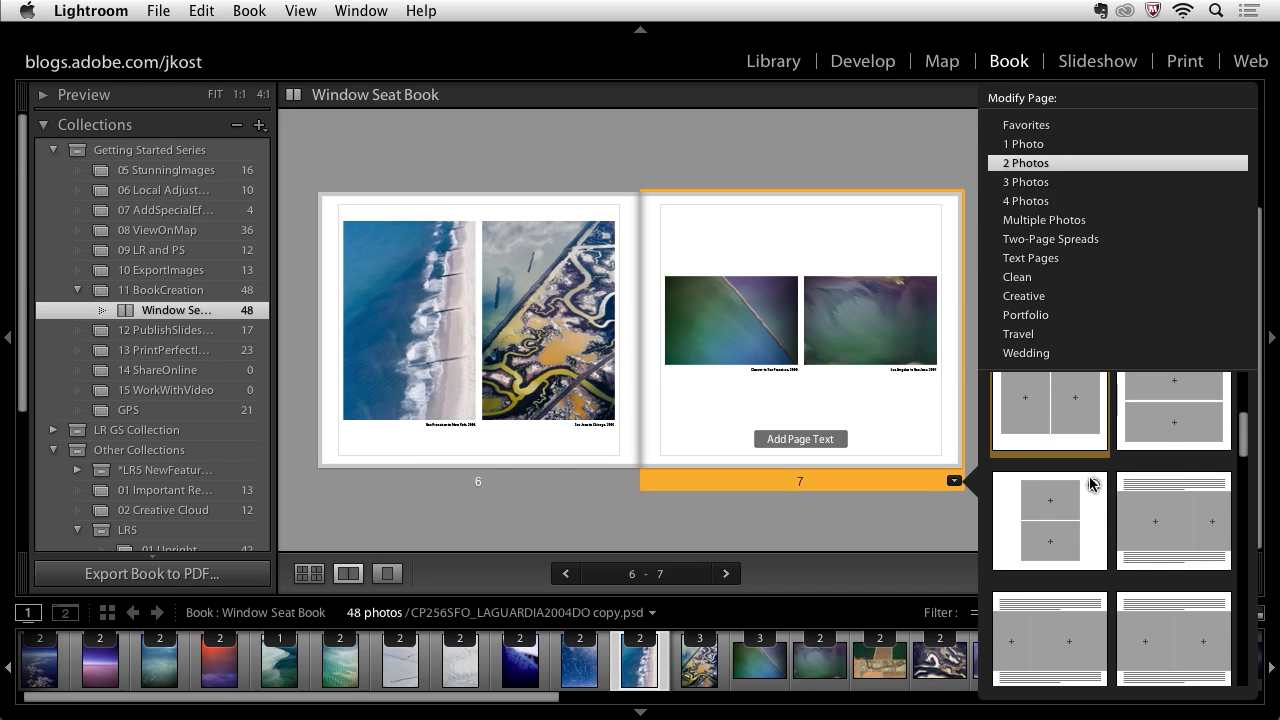
{"action": "scroll", "coordinate": [1090, 483], "scroll_direction": "up", "scroll_amount": 2}
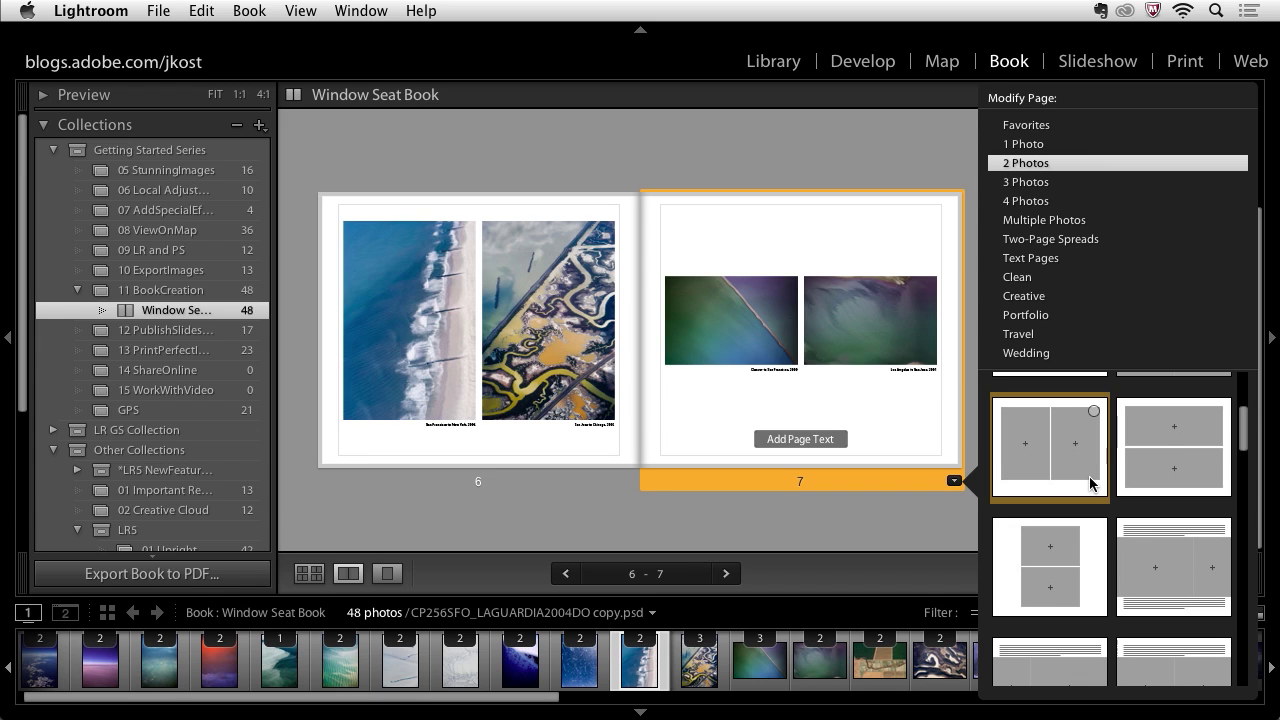
{"action": "left_click", "coordinate": [1187, 449]}
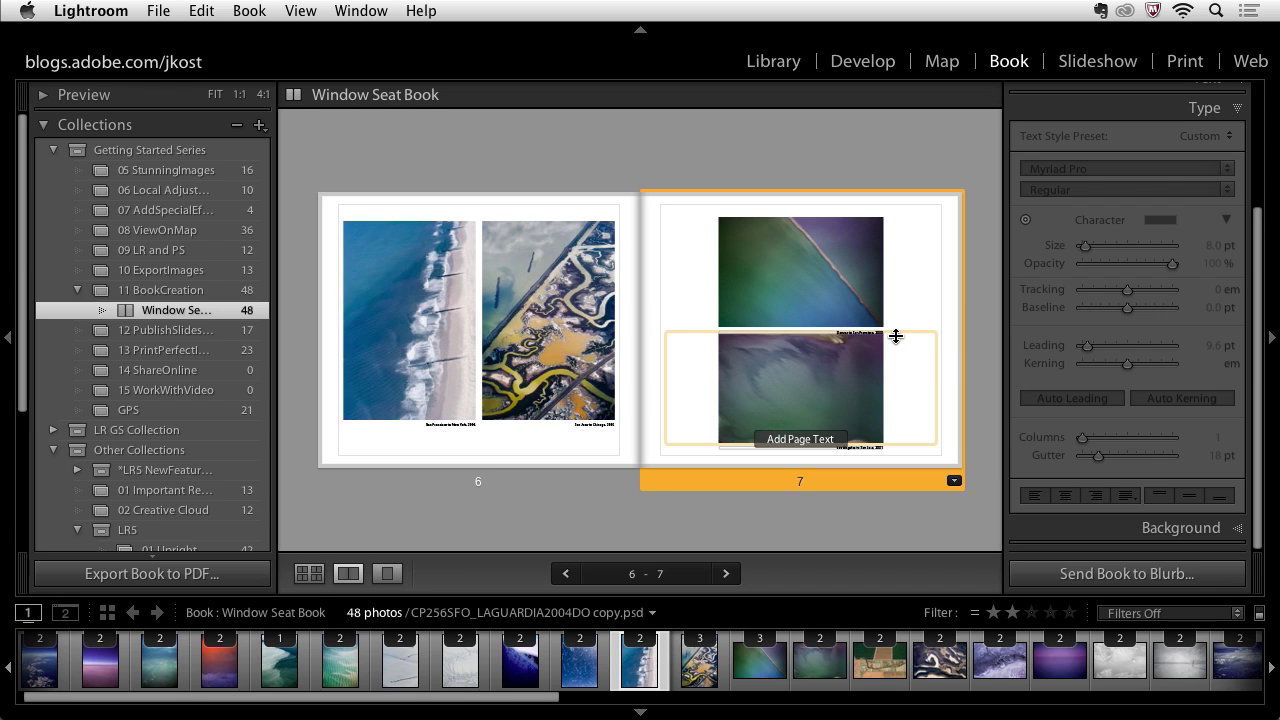
View page 7 on its own, select both photo cells, and set their bottom padding to 7 pt
{"action": "double_click", "coordinate": [875, 479]}
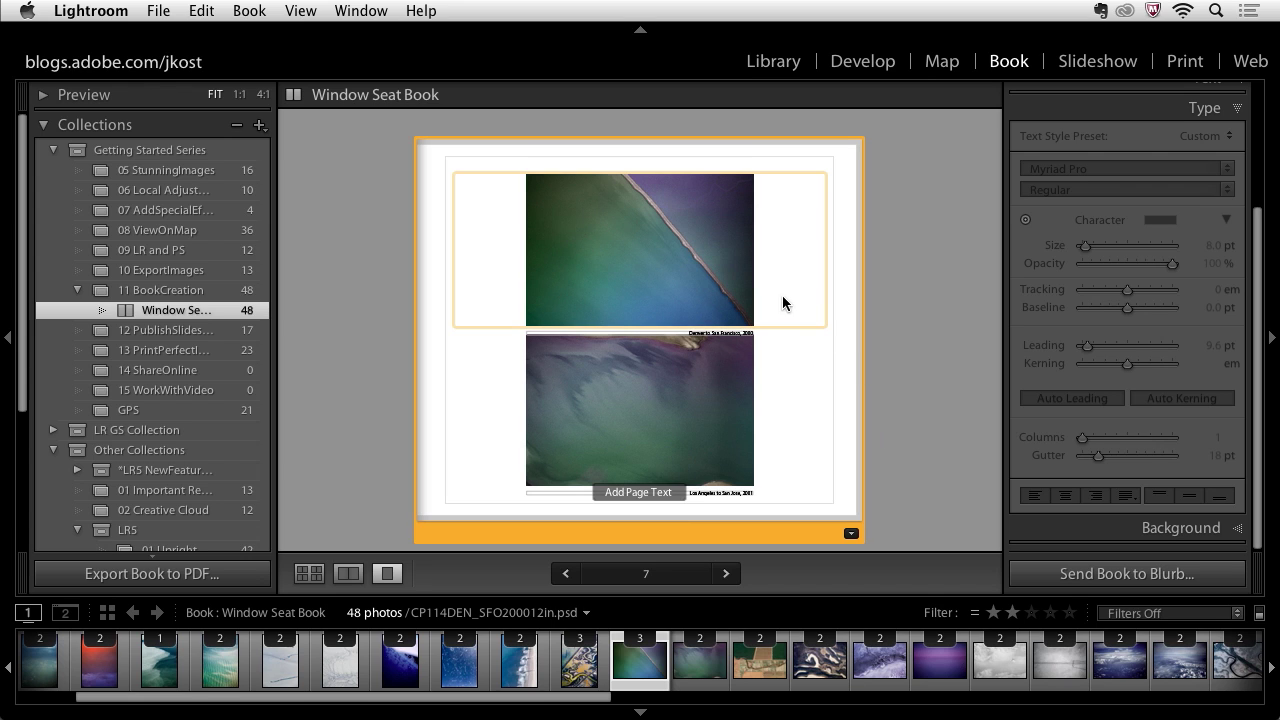
{"action": "left_click", "coordinate": [724, 285]}
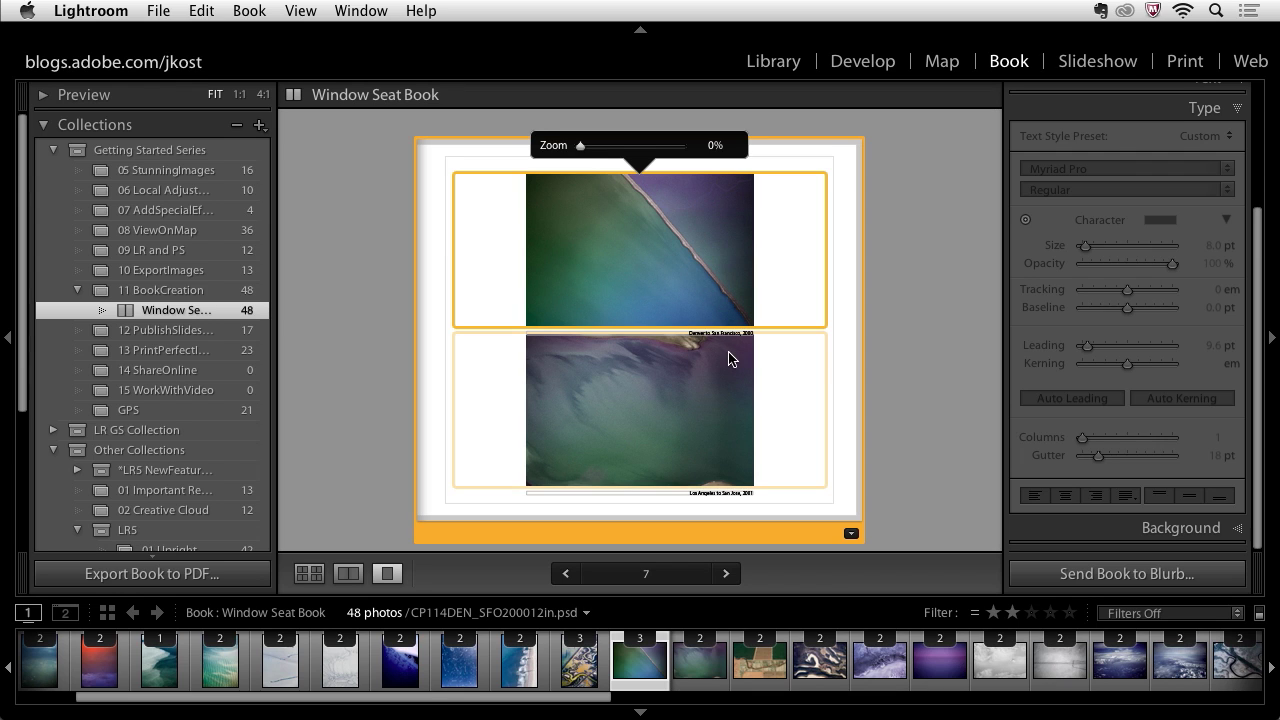
{"action": "left_click", "coordinate": [720, 403]}
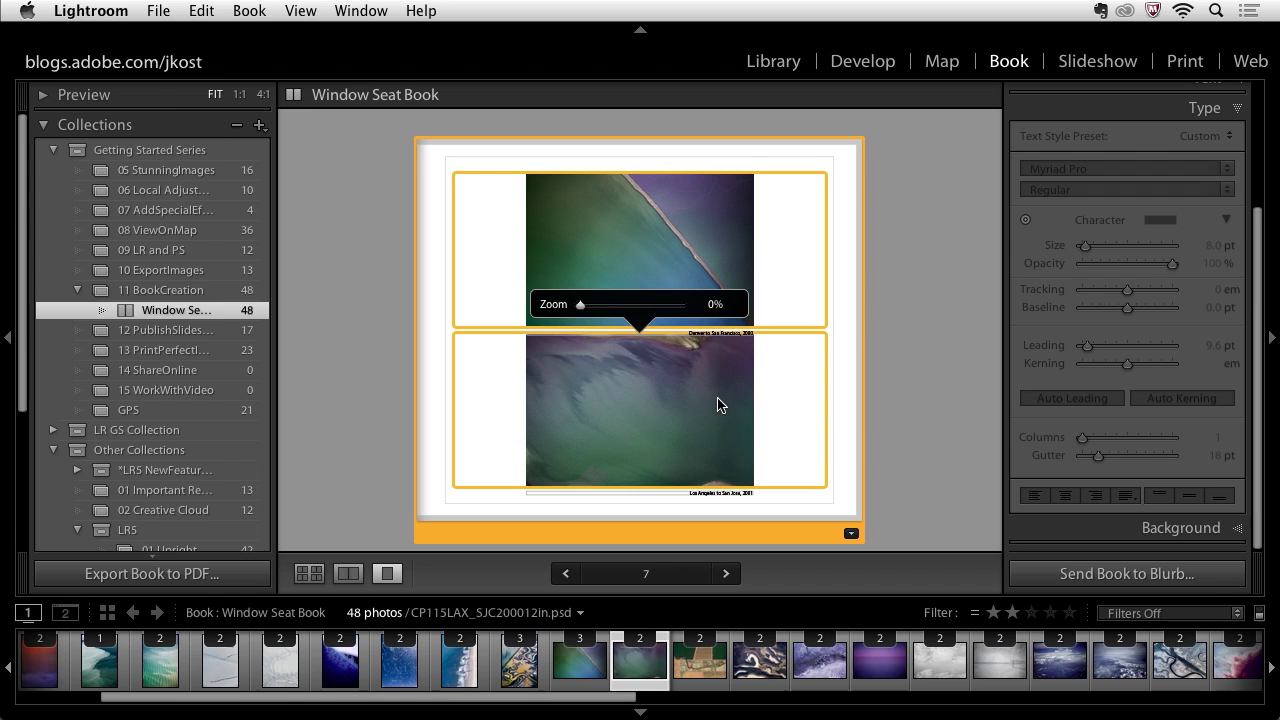
{"action": "scroll", "coordinate": [1216, 234], "scroll_direction": "up", "scroll_amount": 5}
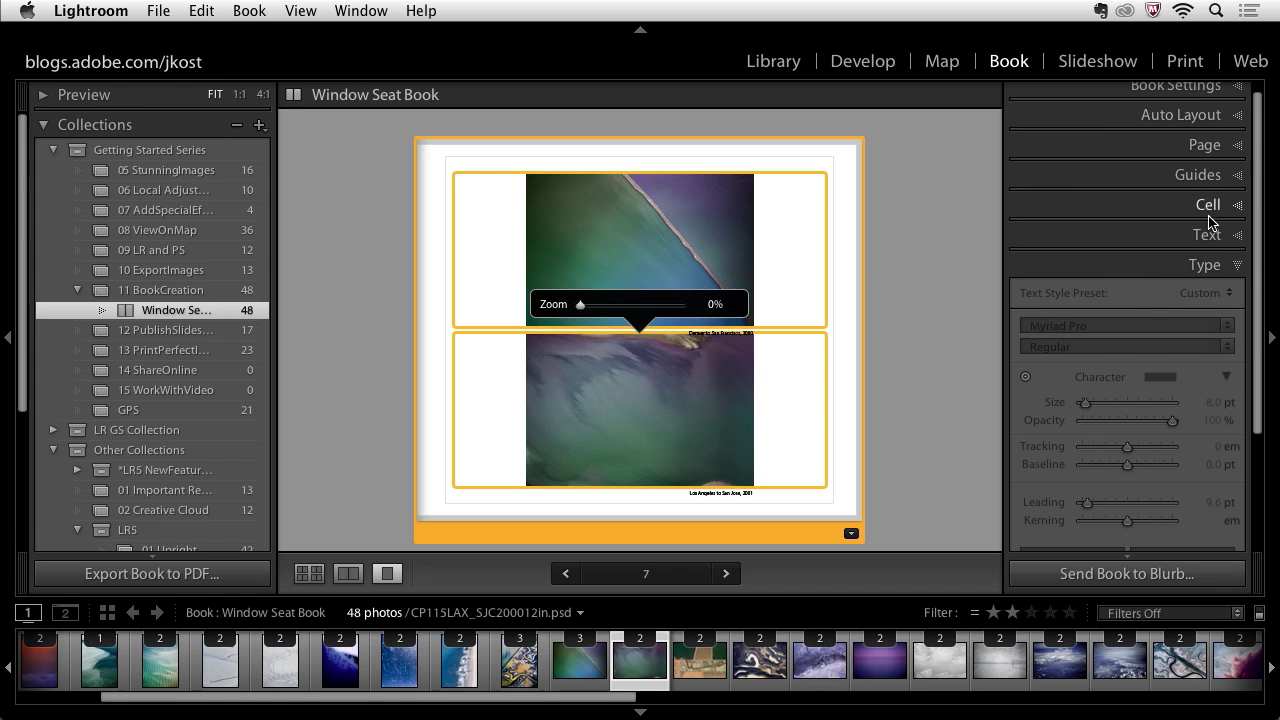
{"action": "left_click", "coordinate": [1208, 214]}
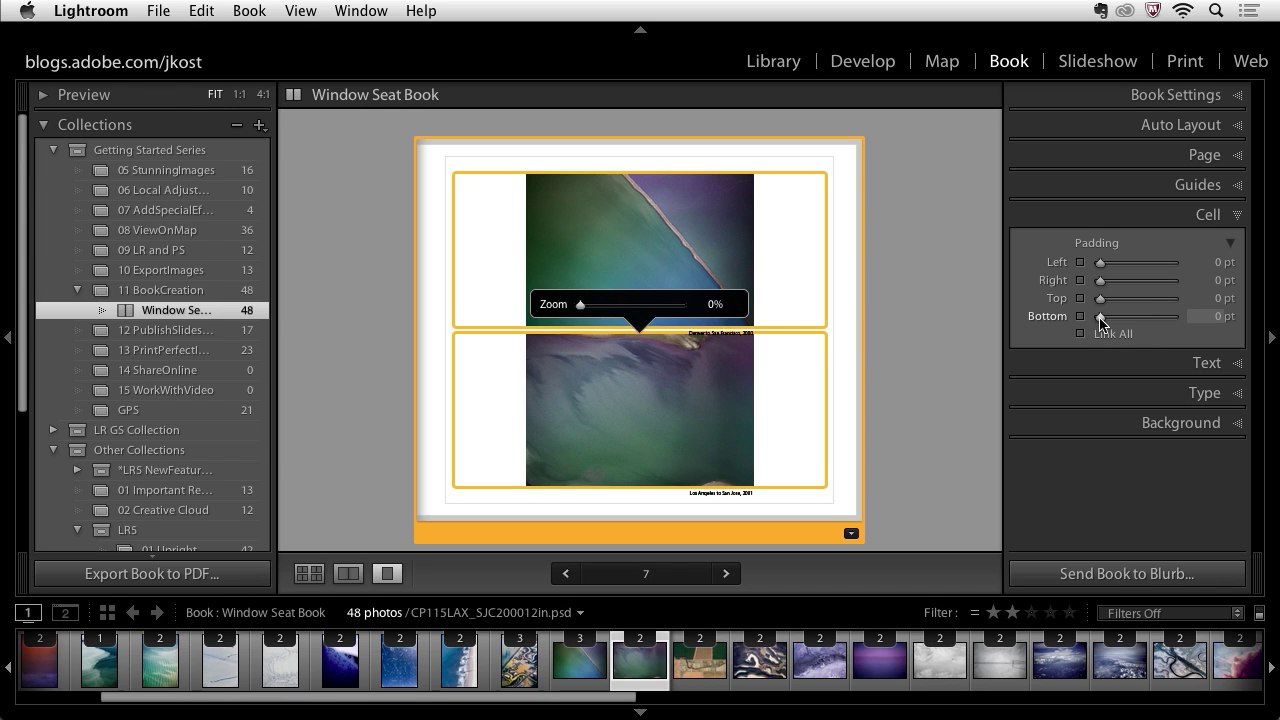
{"action": "left_click_drag", "start_coordinate": [1100, 318], "coordinate": [1105, 321]}
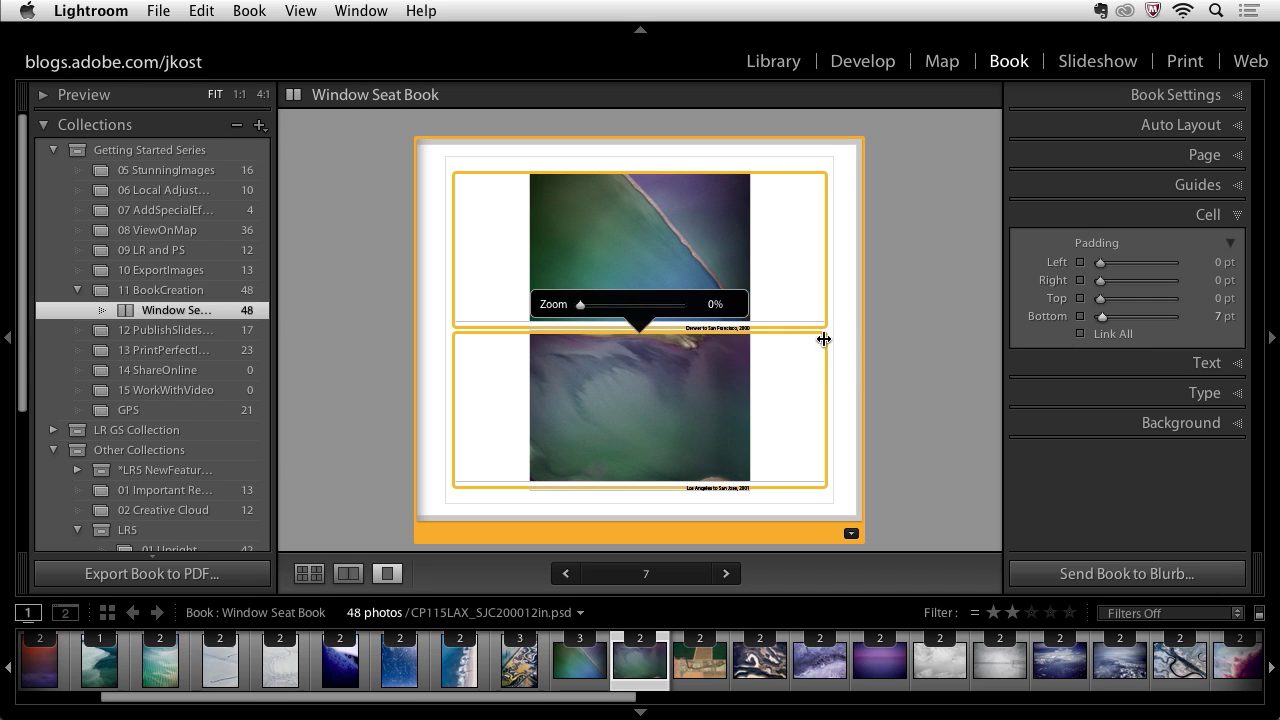
Select both photo captions on page 7 and set their photo text offset to 2 pt
{"action": "left_click", "coordinate": [749, 328]}
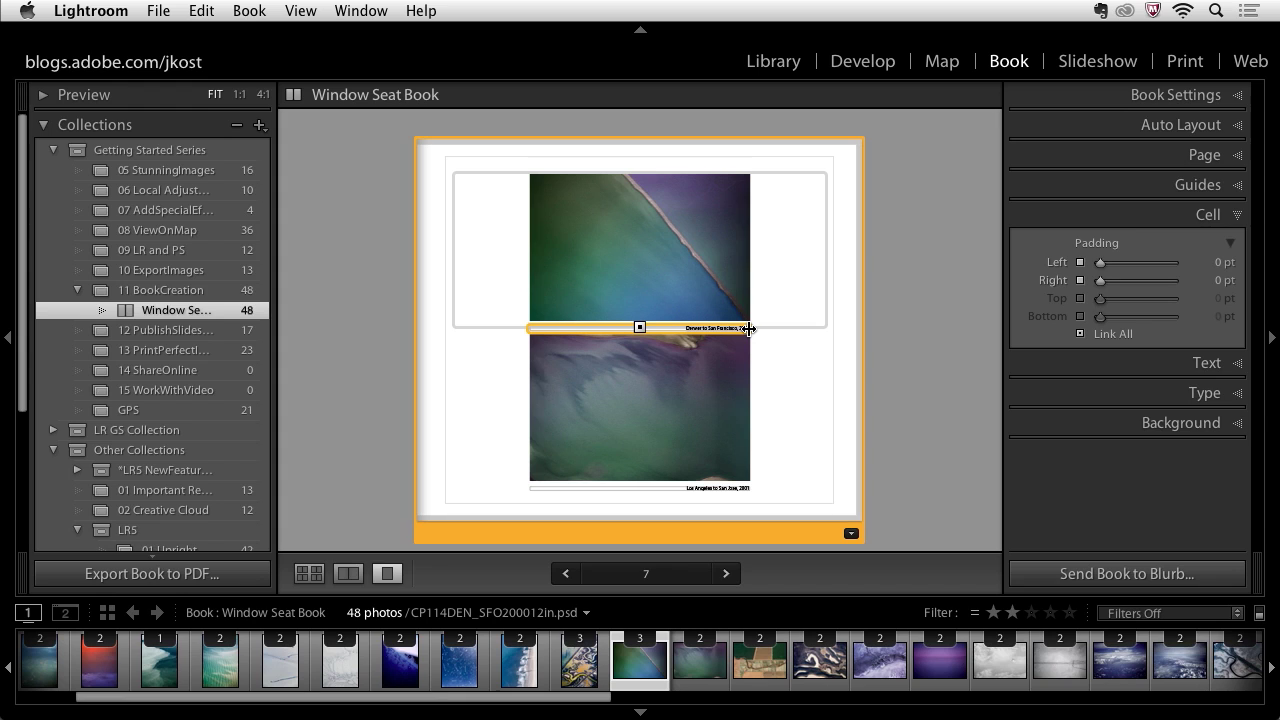
{"action": "left_click", "coordinate": [738, 487]}
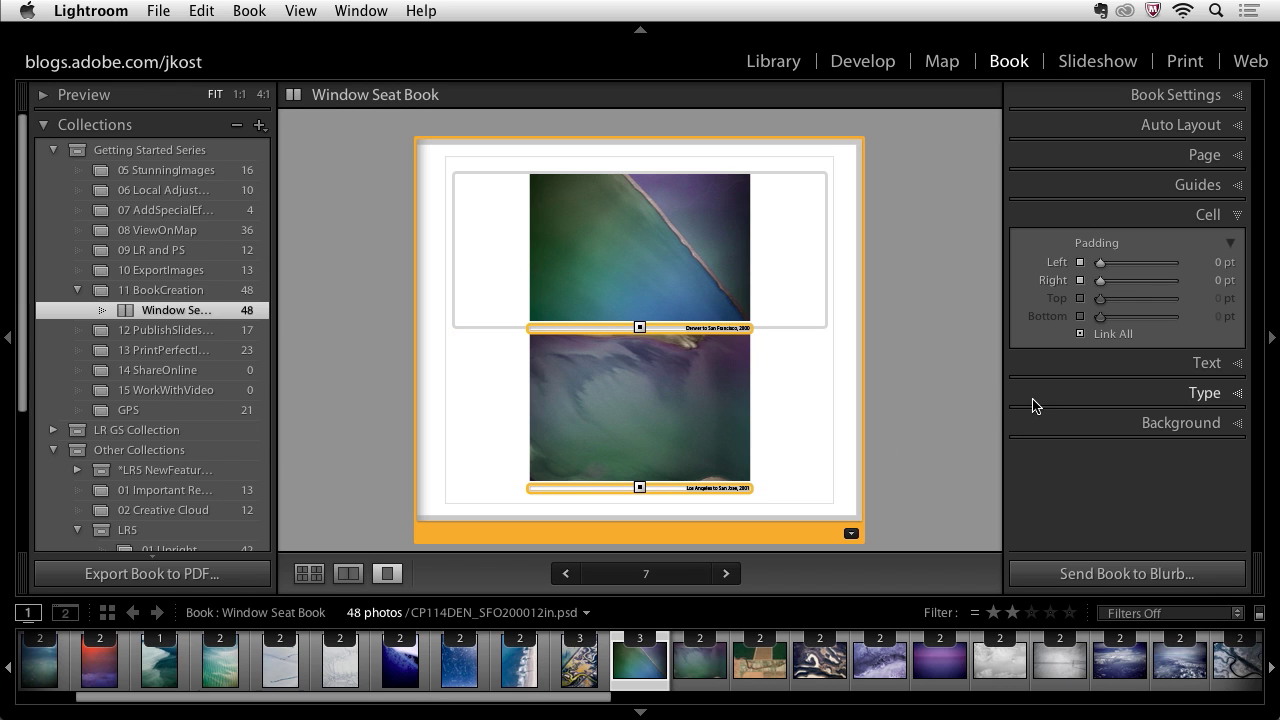
{"action": "left_click", "coordinate": [1124, 366]}
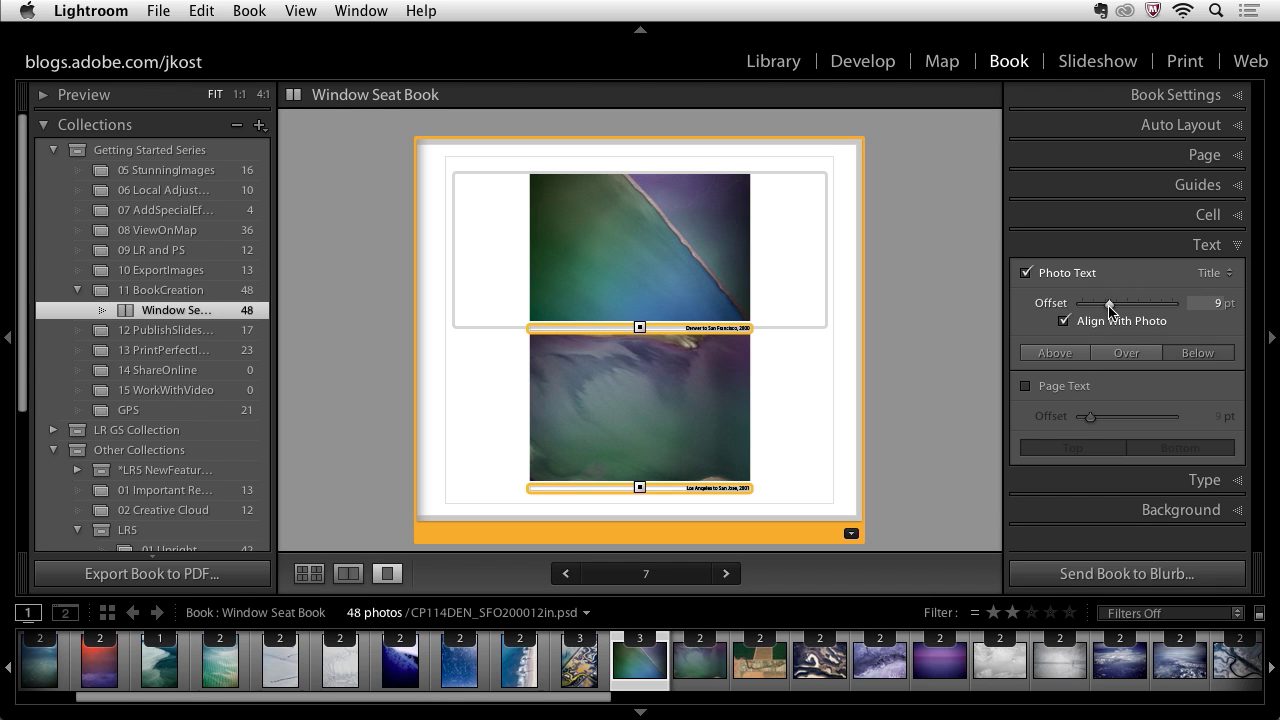
{"action": "left_click_drag", "start_coordinate": [1109, 305], "coordinate": [1087, 310]}
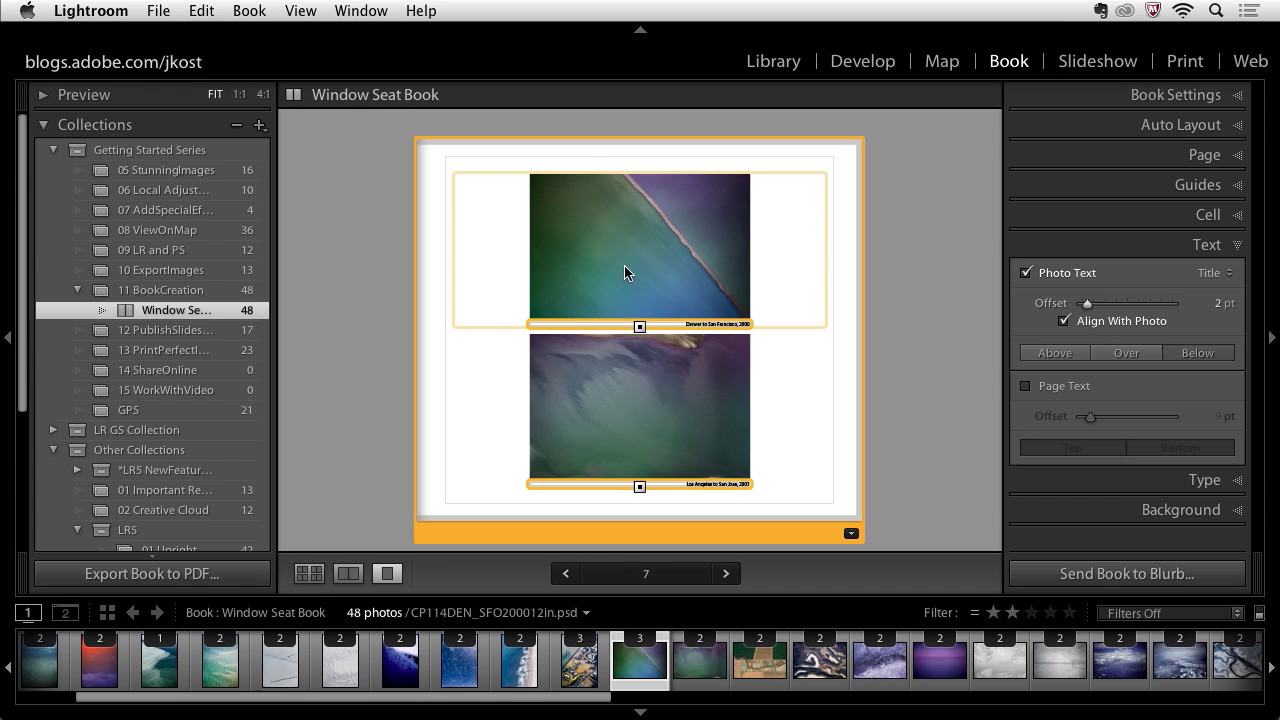
Clear the caption selection and save page 7's layout as a custom page
{"action": "left_click", "coordinate": [842, 404]}
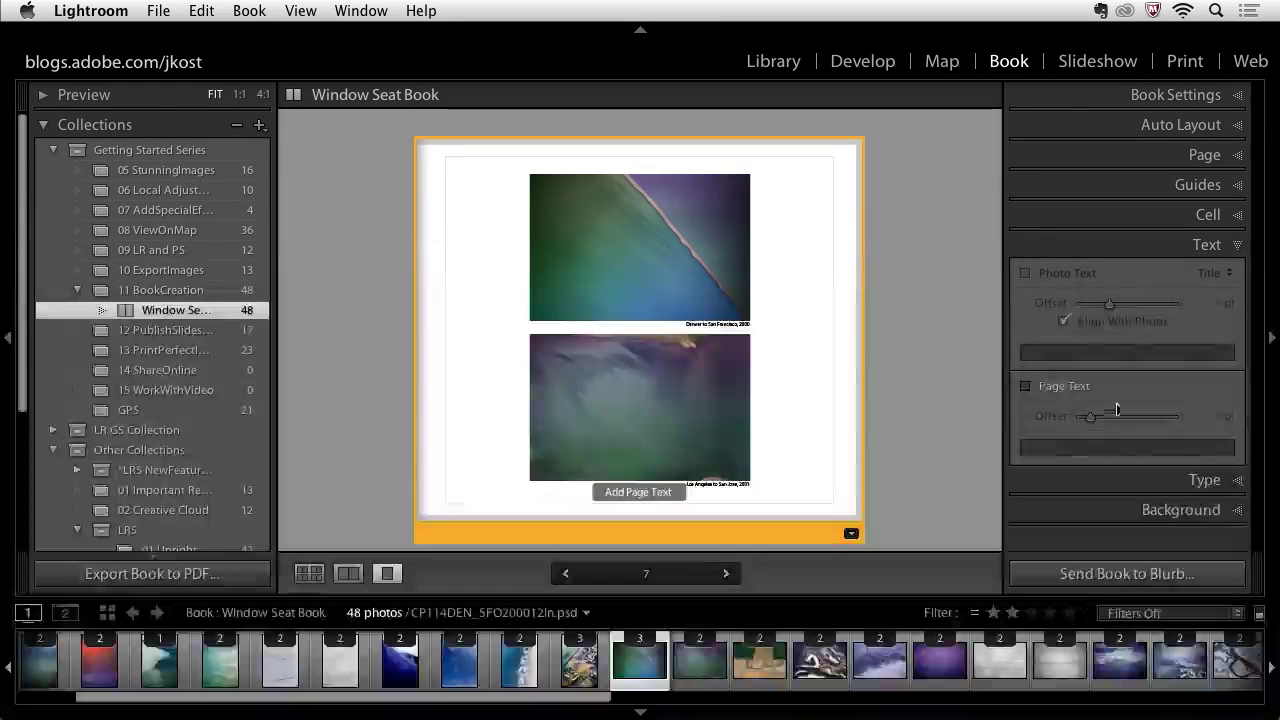
{"action": "right_click", "coordinate": [841, 305]}
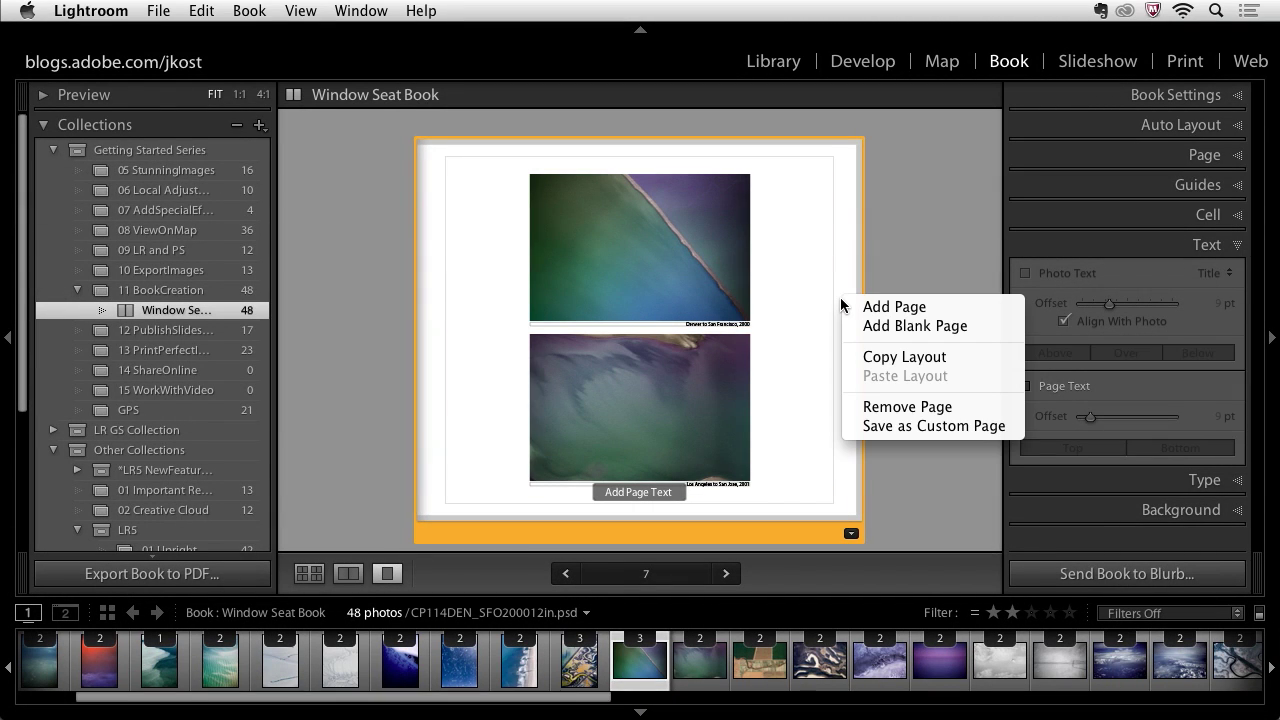
{"action": "left_click", "coordinate": [901, 426]}
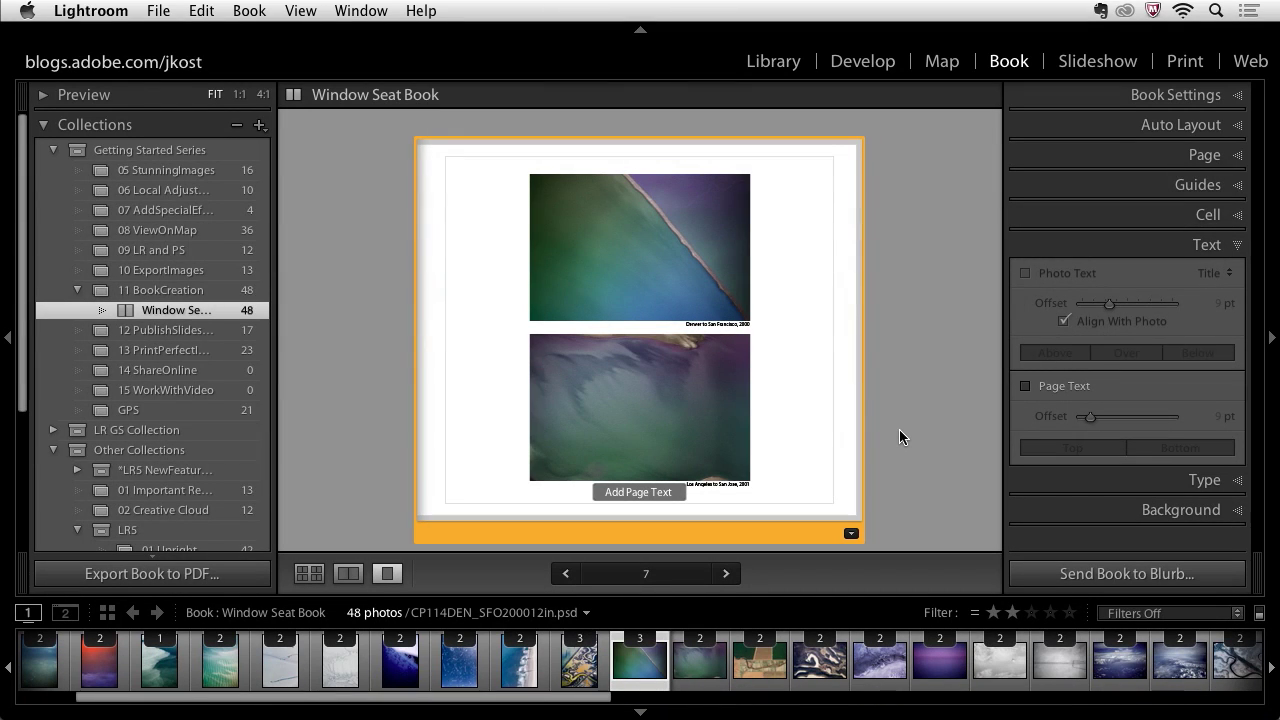
Return to the multi-page view, select pages 8 through 20, and apply the saved custom page layout to them
{"action": "key", "text": "super+e"}
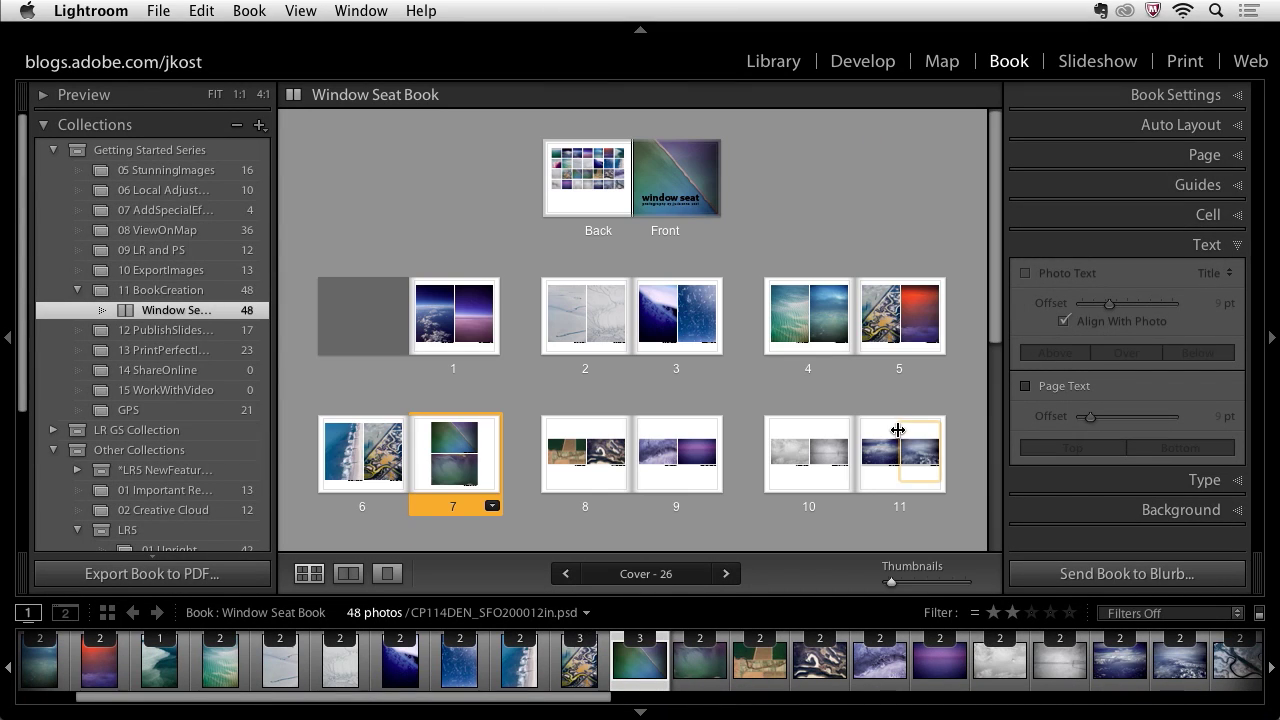
{"action": "left_click", "coordinate": [603, 503]}
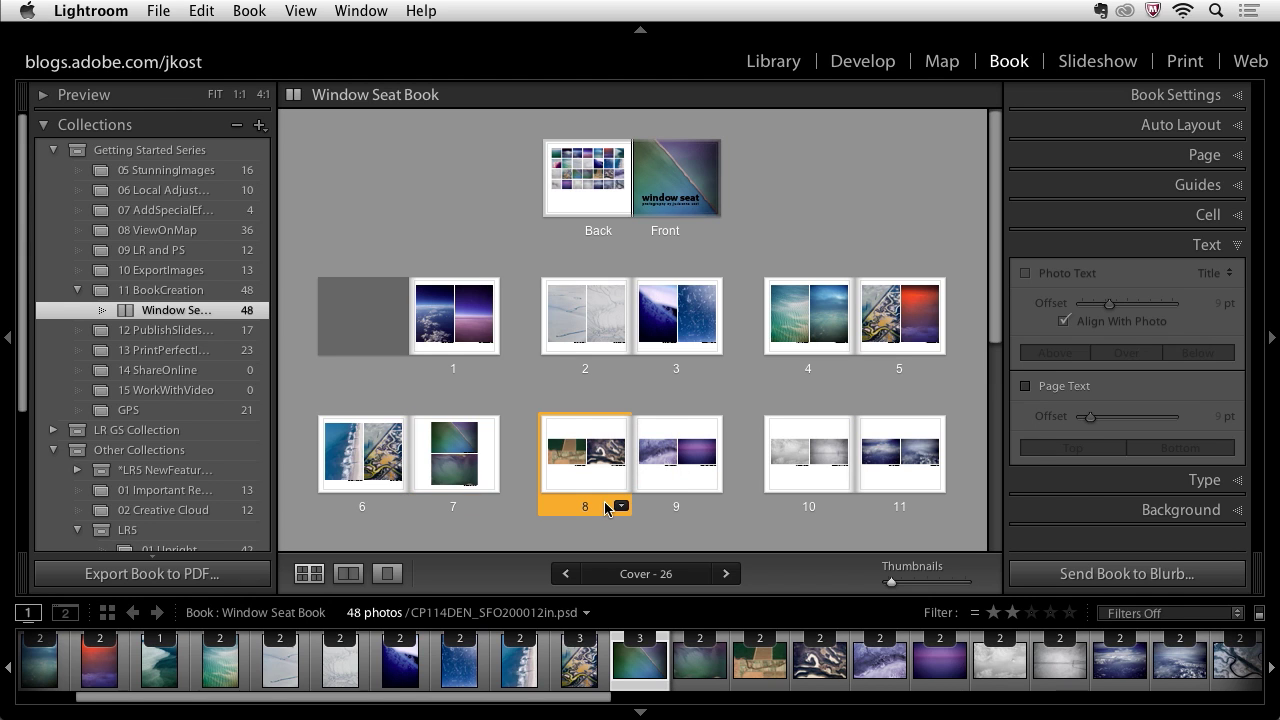
{"action": "scroll", "coordinate": [645, 502], "scroll_direction": "down", "scroll_amount": 4}
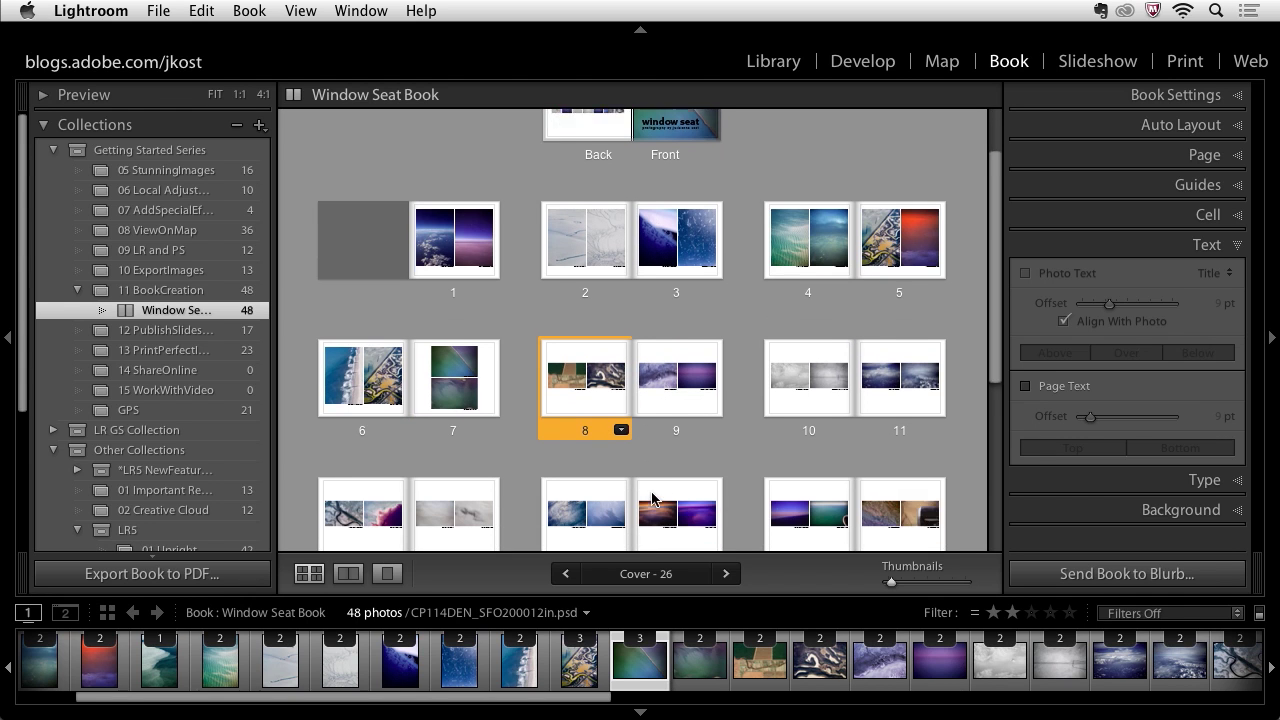
{"action": "scroll", "coordinate": [651, 498], "scroll_direction": "down", "scroll_amount": 2}
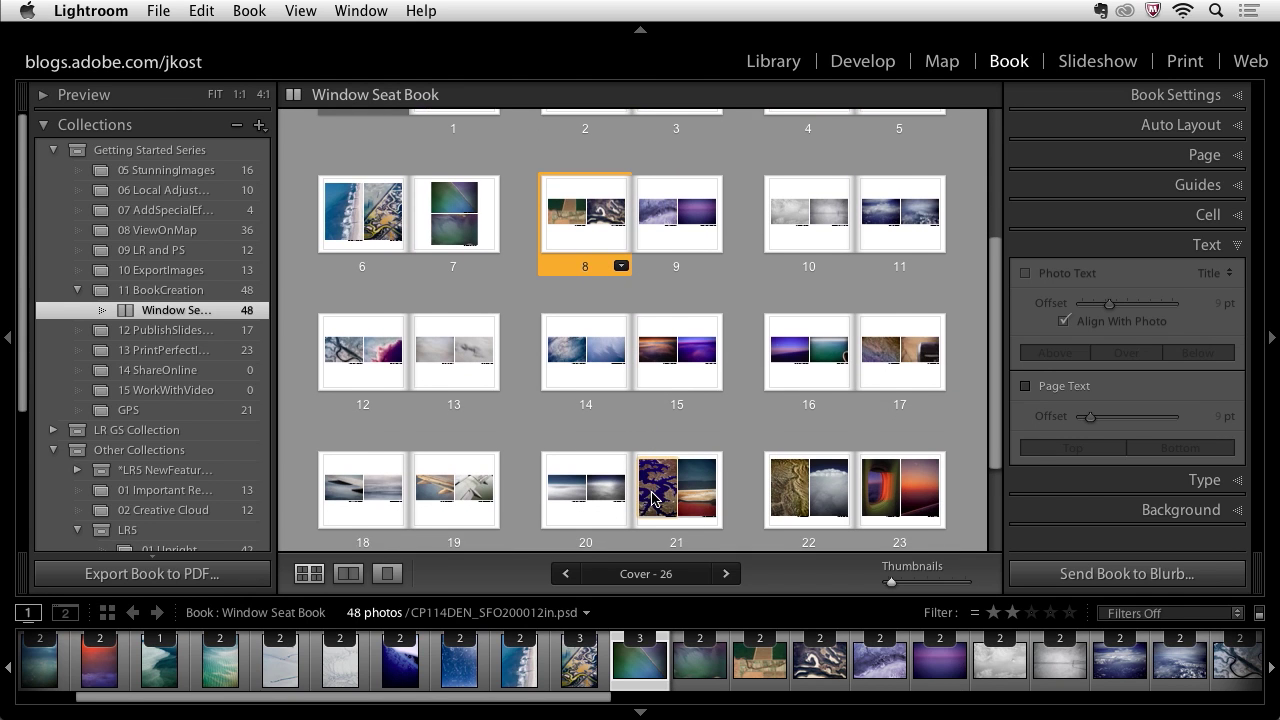
{"action": "left_click", "coordinate": [600, 512], "text": "shift"}
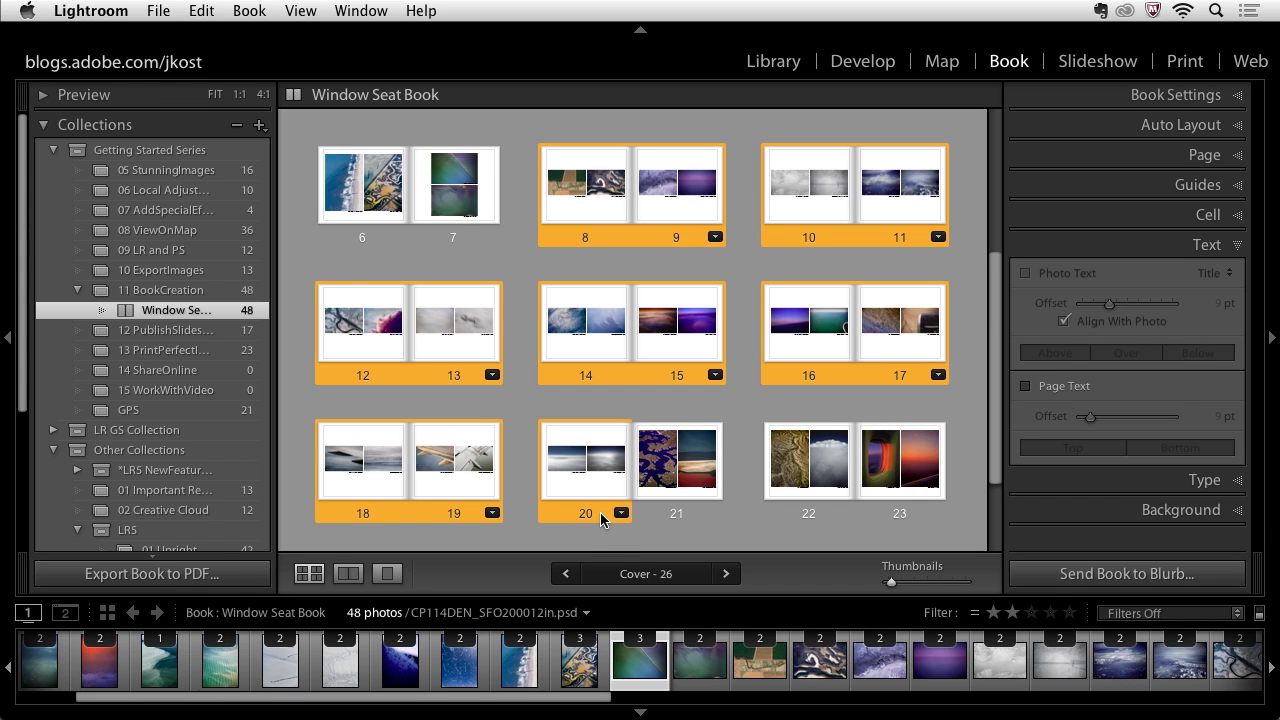
{"action": "left_click", "coordinate": [1208, 157]}
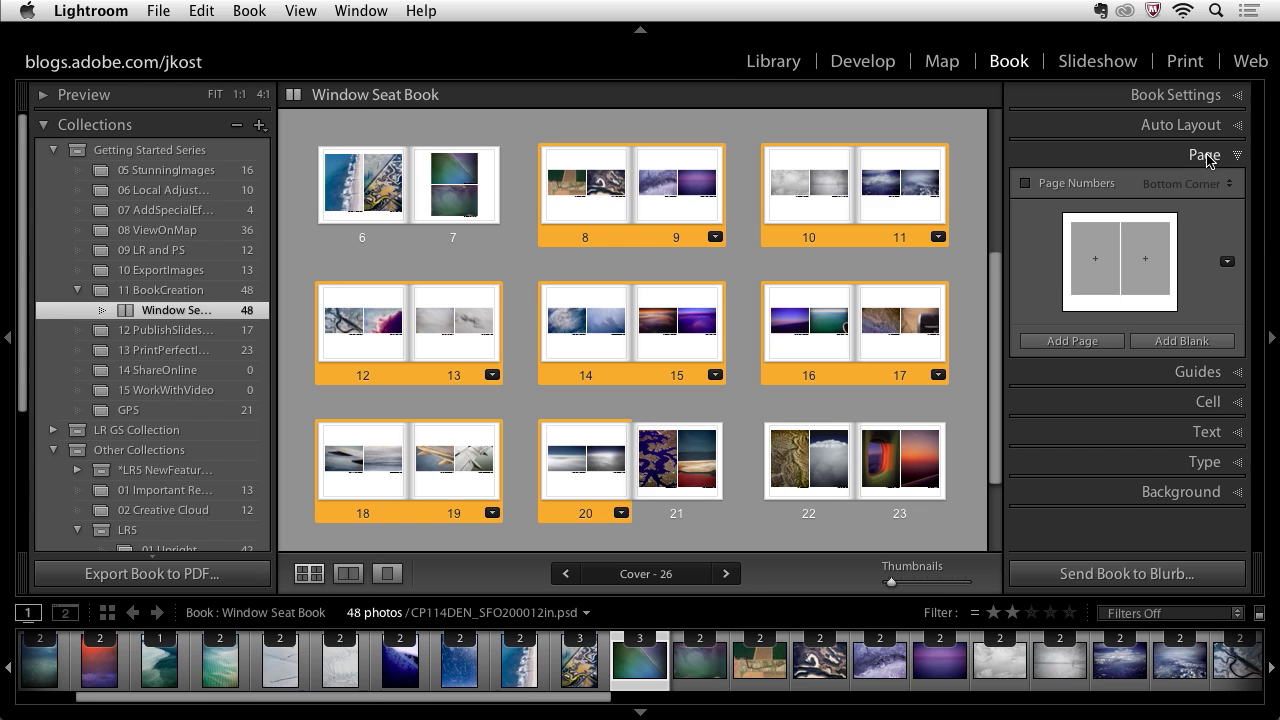
{"action": "left_click", "coordinate": [1227, 263]}
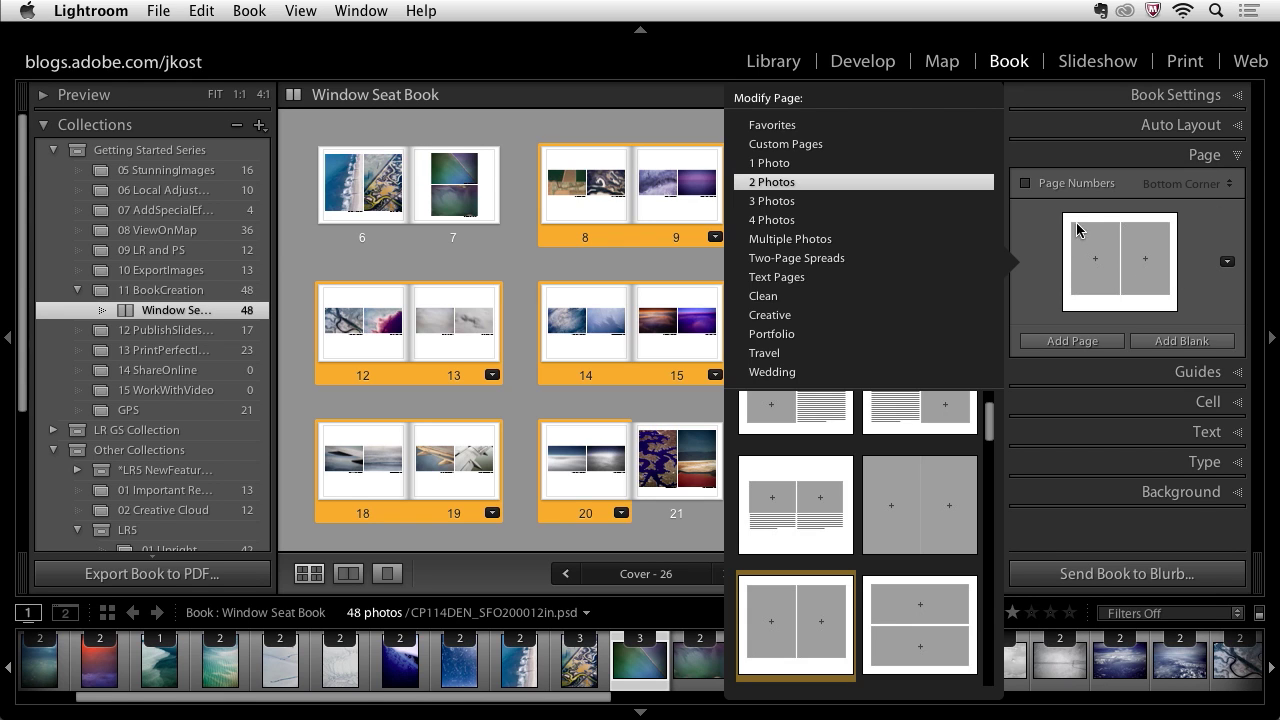
{"action": "left_click", "coordinate": [805, 147]}
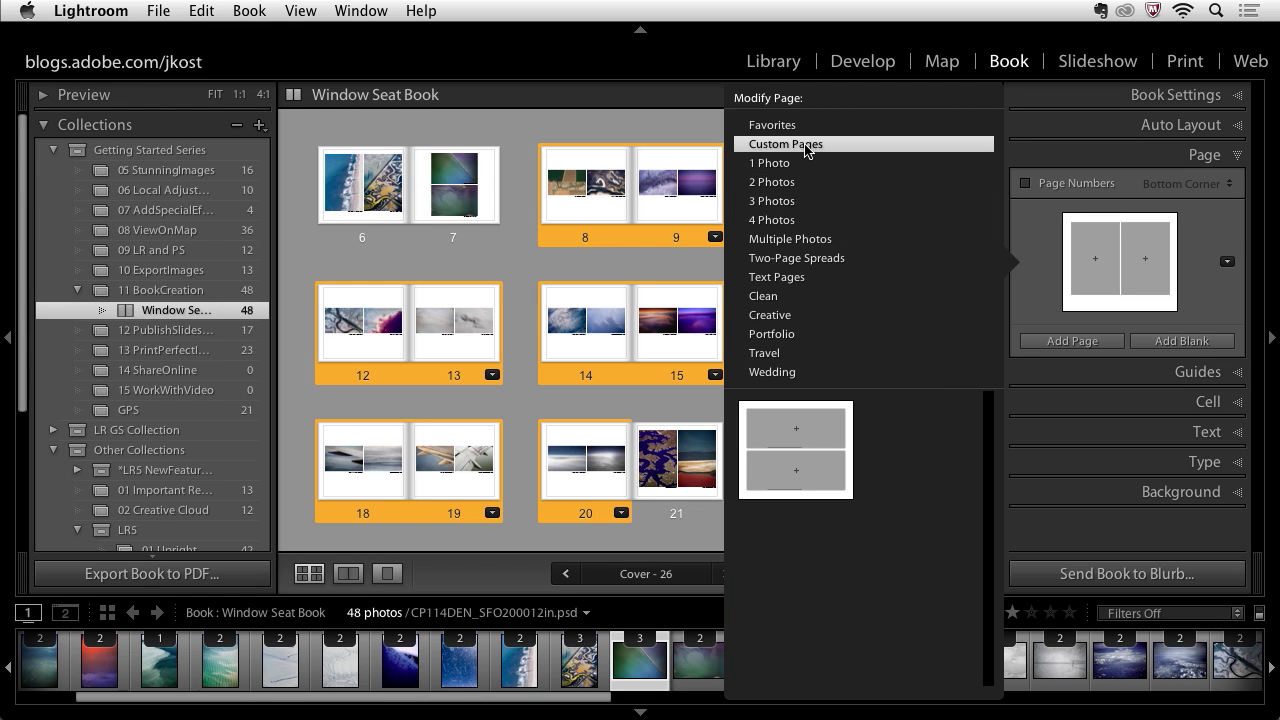
{"action": "left_click", "coordinate": [815, 438]}
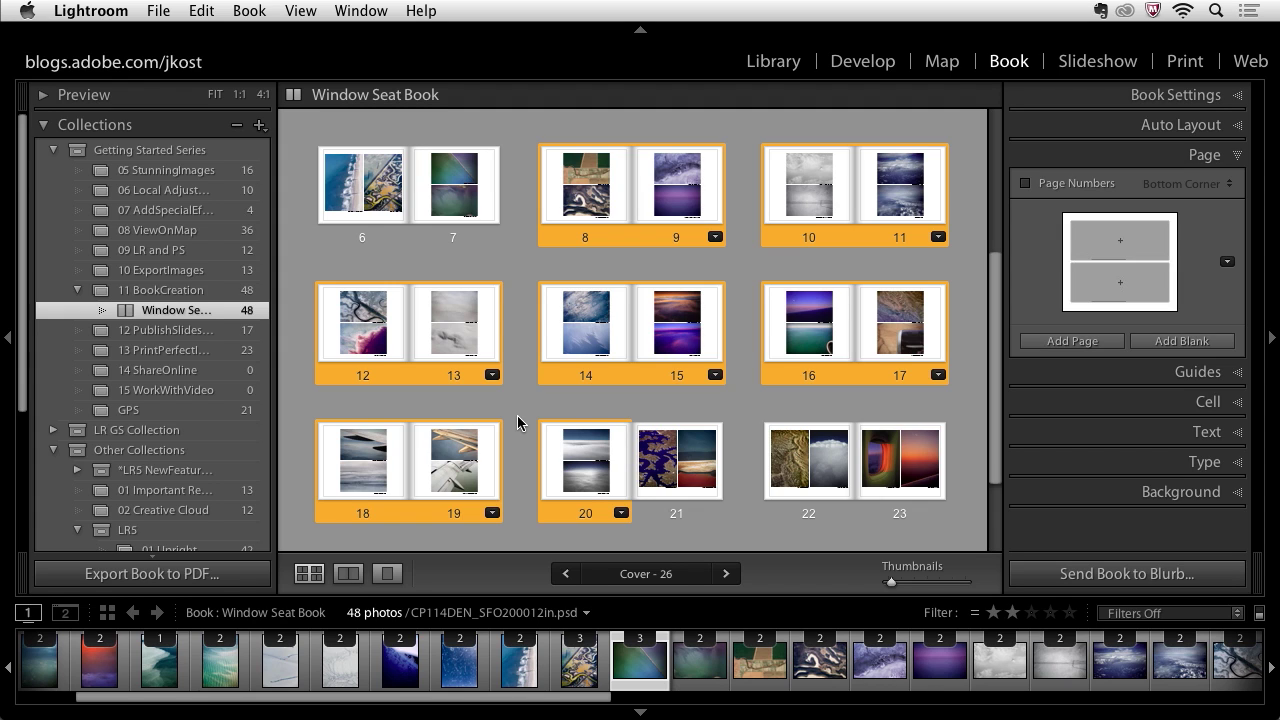
Look at the Blurb purchase and sign-in dialog for sending the book, and cancel it
{"action": "left_click", "coordinate": [1122, 575]}
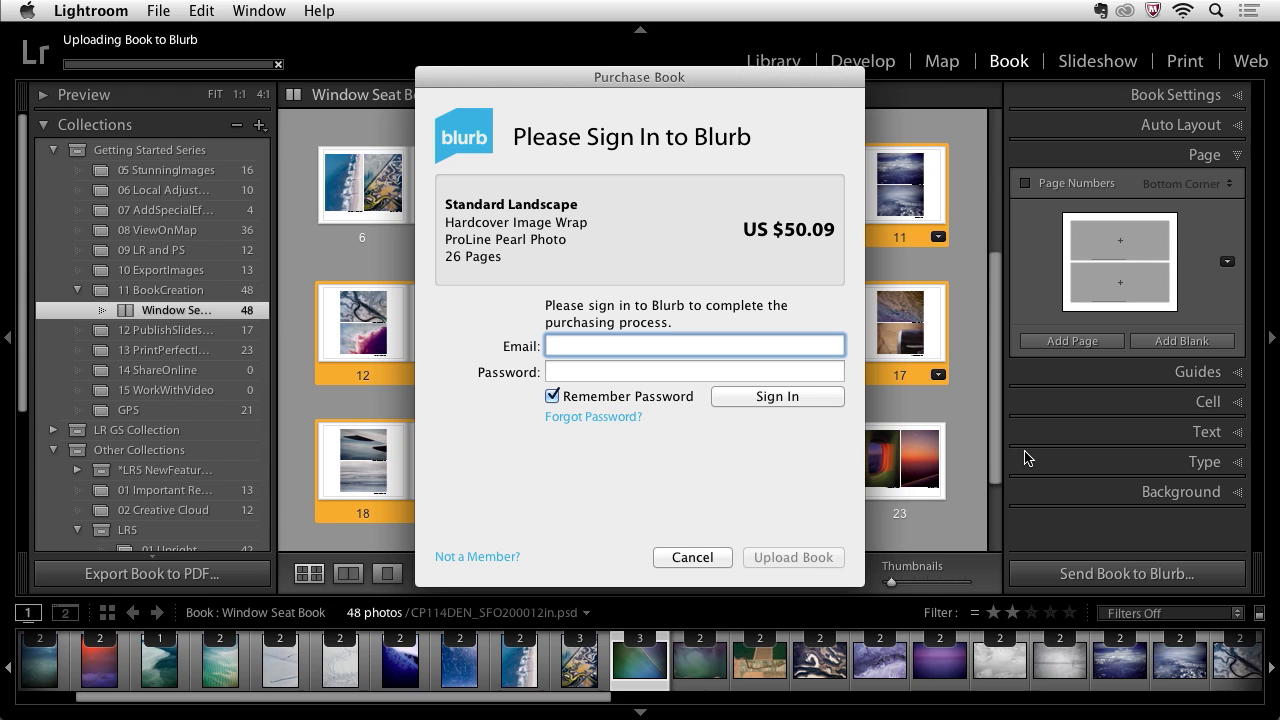
{"action": "left_click", "coordinate": [708, 558]}
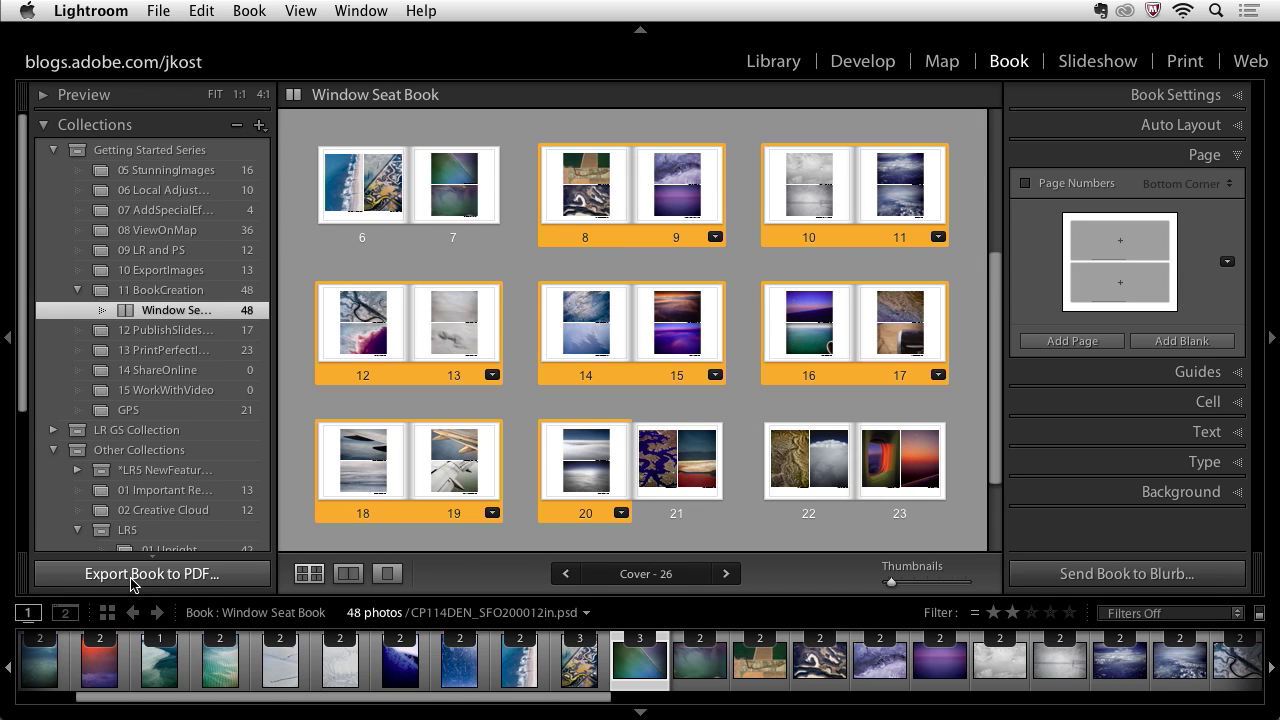
Start exporting the book to PDF, choosing the Desktop as the destination and readying the file name for entry
{"action": "left_click", "coordinate": [131, 577]}
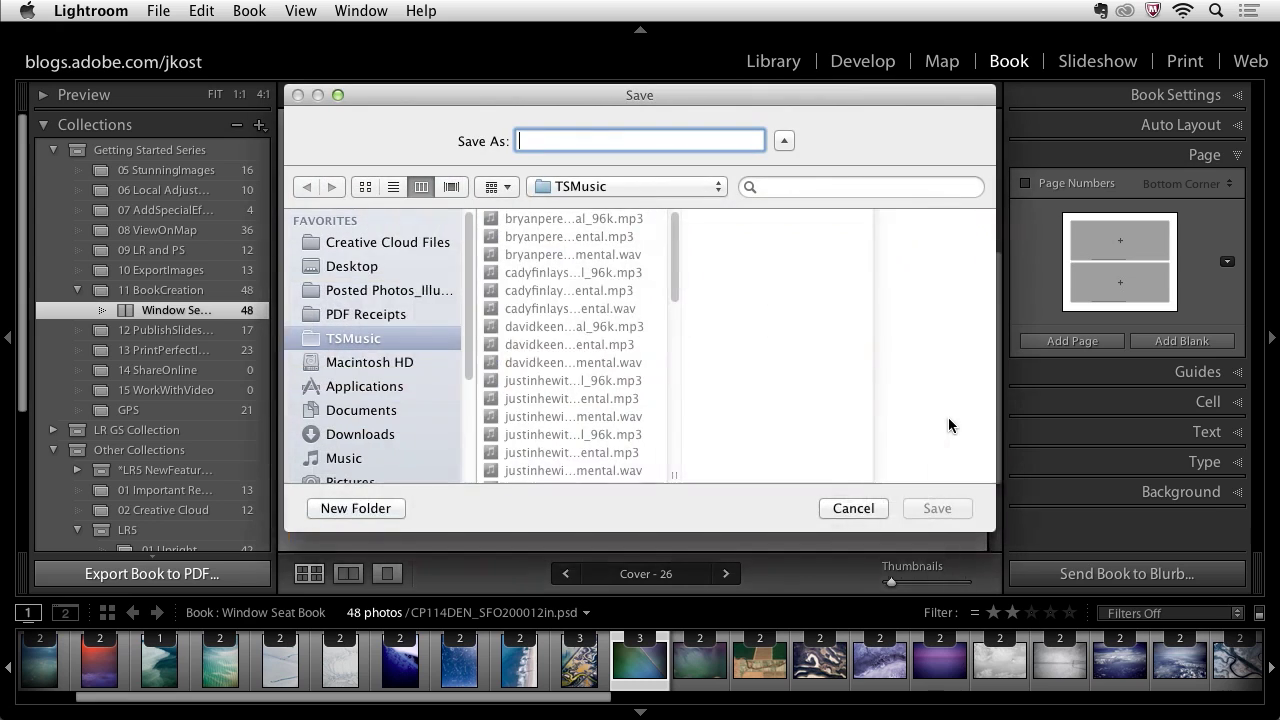
{"action": "left_click", "coordinate": [370, 266]}
{"action": "left_click", "coordinate": [538, 142]}
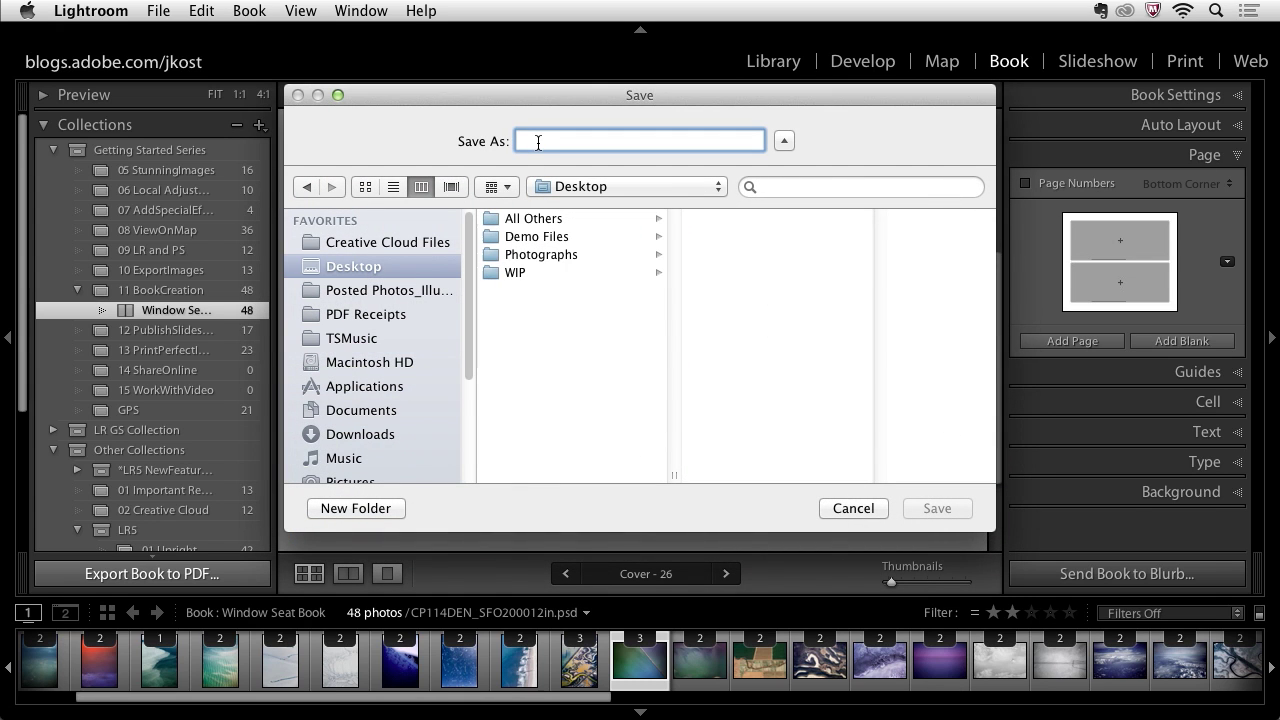